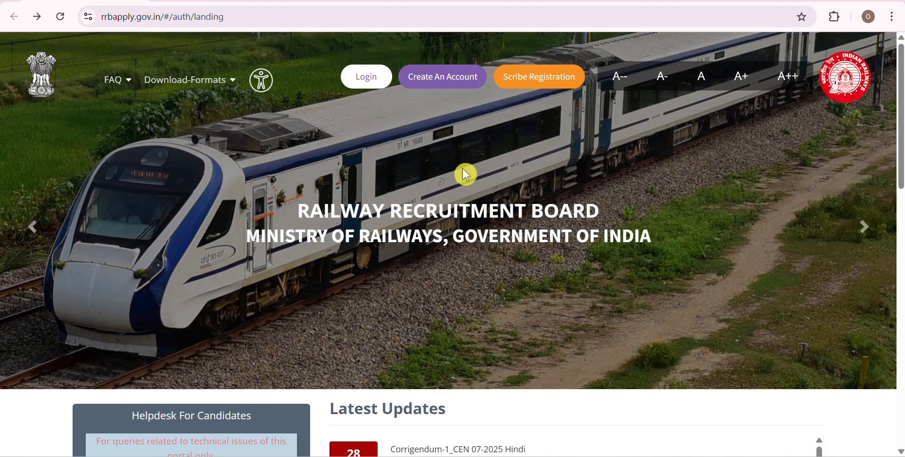
- Open the English Corrigendum-1 for CEN 07-2025 from the Latest Updates list
scroll(462, 168, "down", 4)
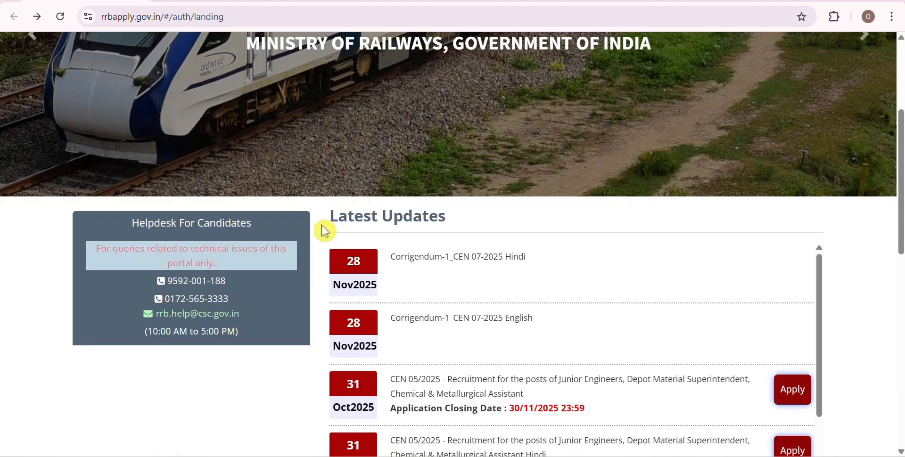
left_click_drag(330, 226, 452, 241)
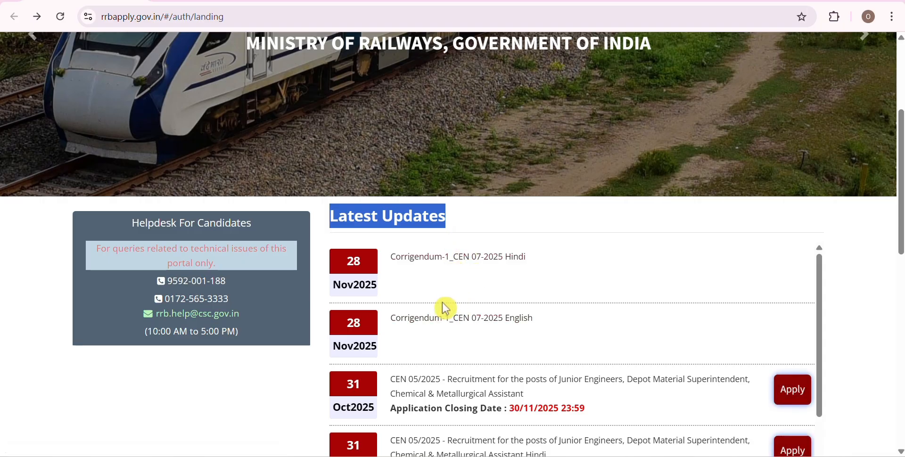
left_click(436, 325)
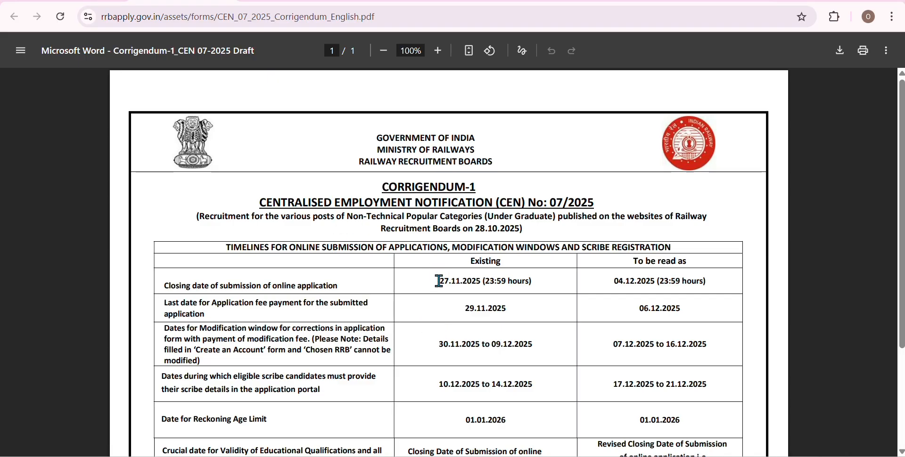
- Highlight the existing and revised dates for closing of online applications and for application fee payment
left_click_drag(440, 282, 538, 283)
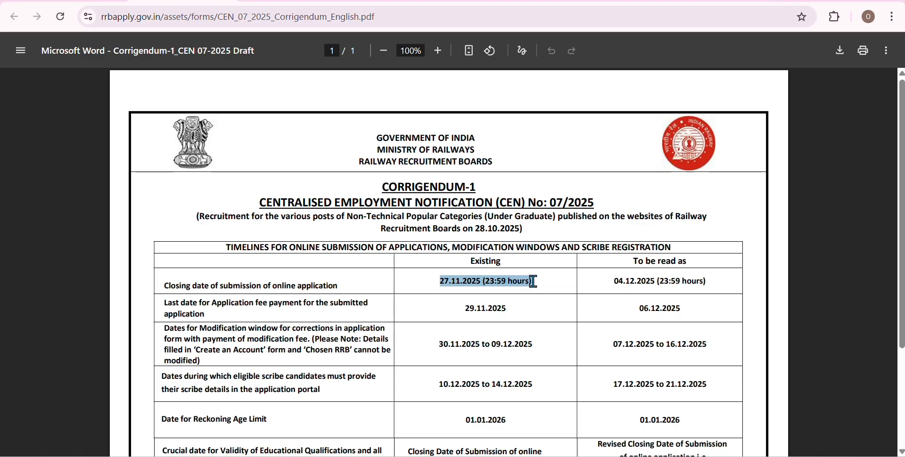
left_click_drag(612, 281, 728, 288)
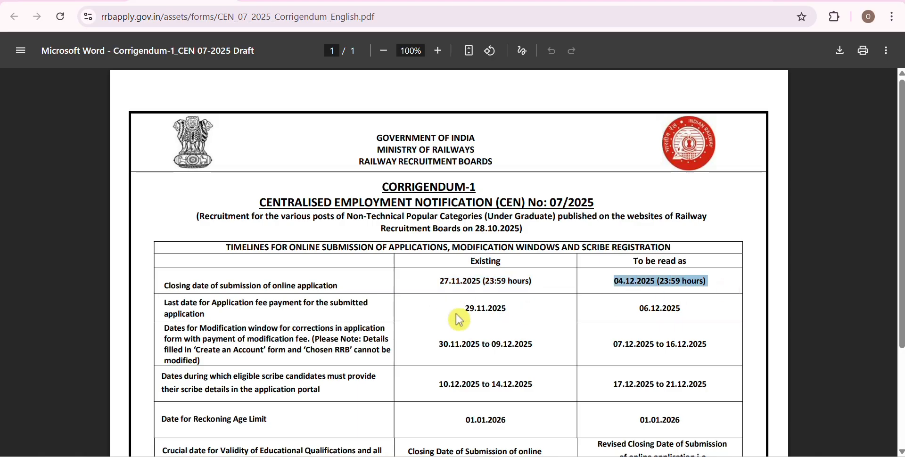
left_click_drag(462, 311, 518, 311)
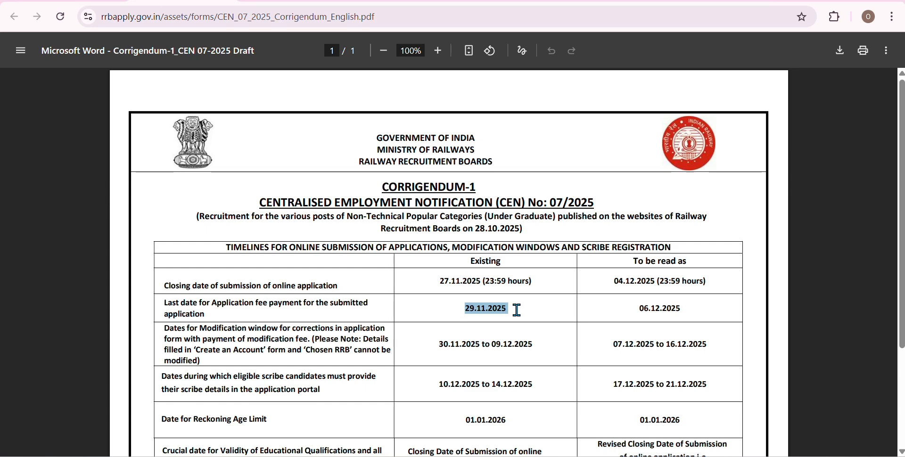
left_click_drag(632, 309, 693, 310)
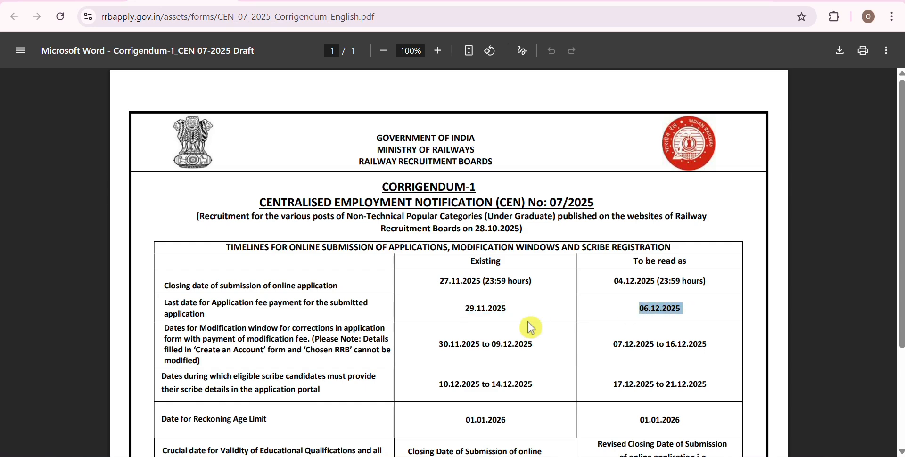
- Highlight the modification window entry in the timeline table with its existing and revised date ranges
scroll(441, 311, "down", 2)
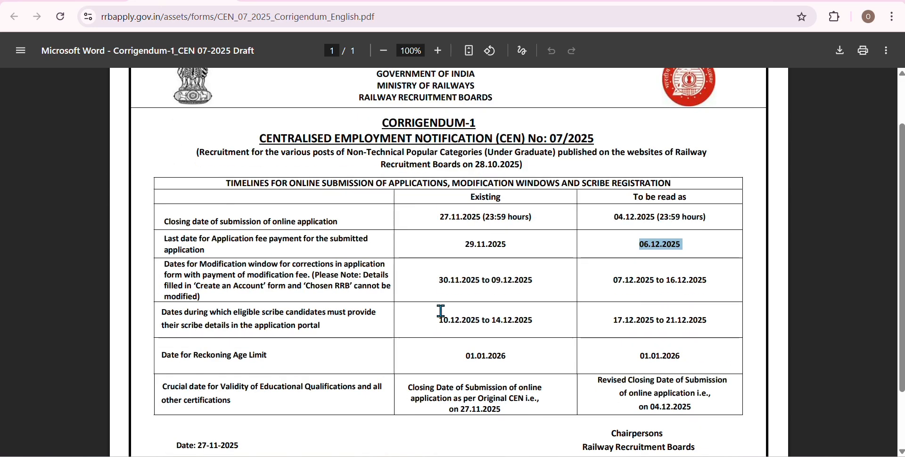
left_click(162, 262)
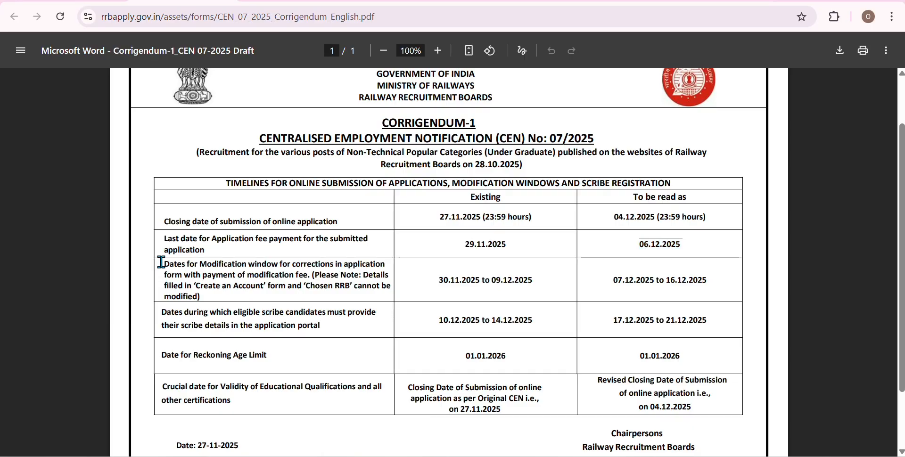
left_click_drag(161, 262, 202, 297)
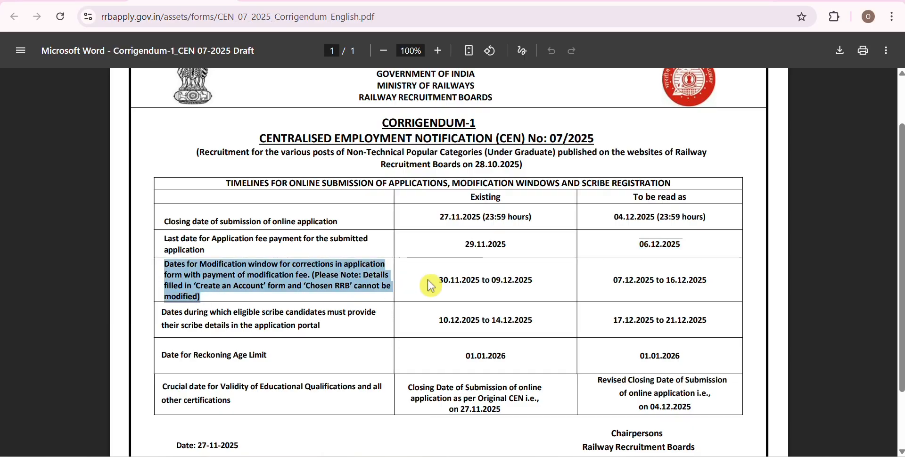
left_click(460, 279)
left_click_drag(441, 281, 524, 281)
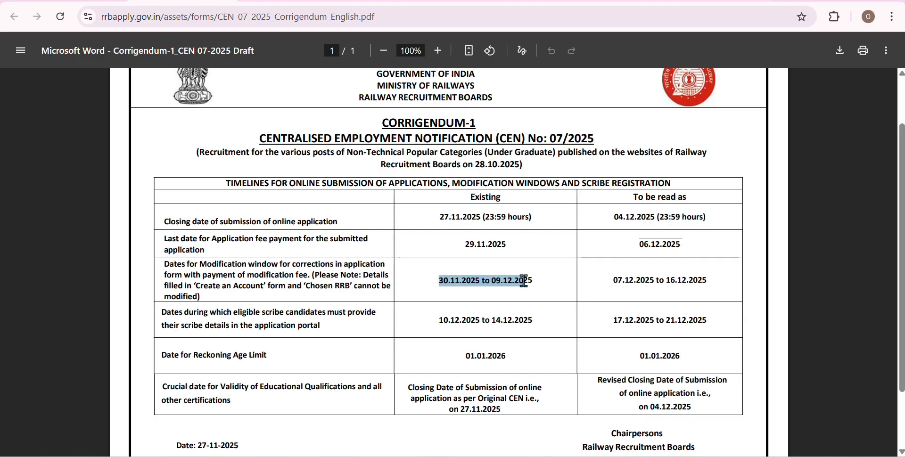
left_click_drag(613, 281, 724, 281)
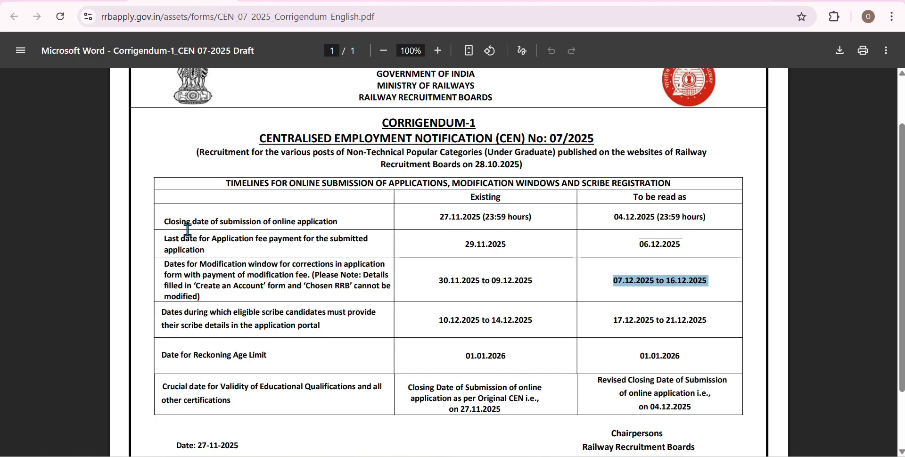
- Return to the recruitment landing page, open the account creation form and acknowledge the note for already registered candidates
key("alt+Left")
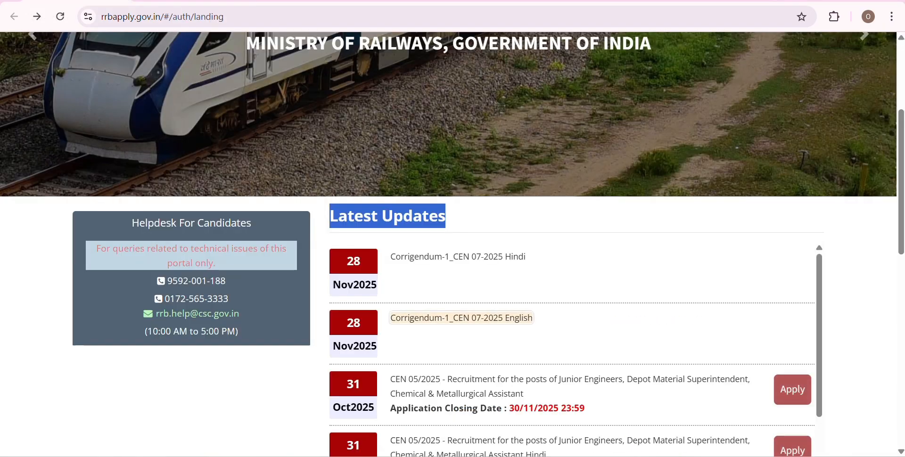
scroll(444, 240, "up", 4)
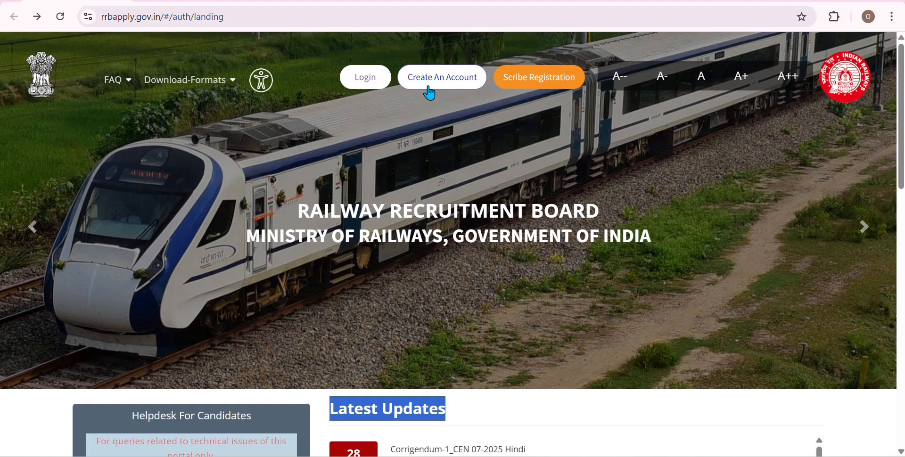
left_click(462, 87)
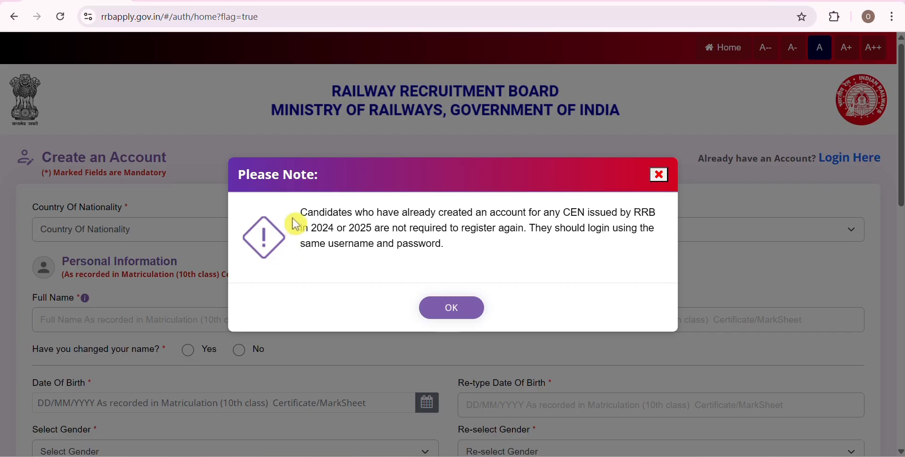
left_click_drag(301, 215, 446, 246)
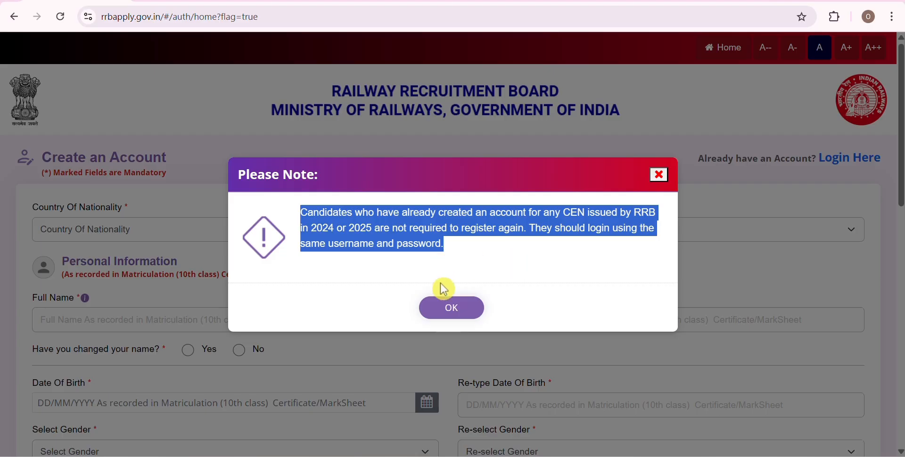
left_click(446, 314)
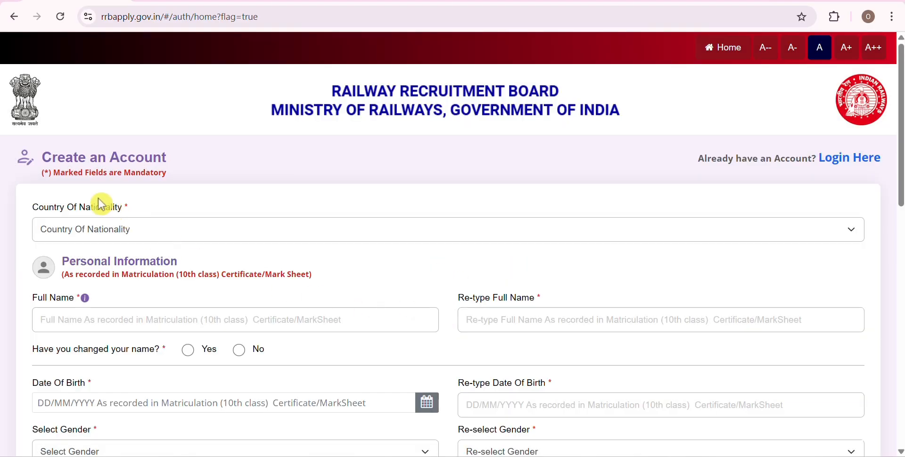
- Set the country of nationality to India
left_click_drag(37, 207, 126, 212)
left_click(138, 238)
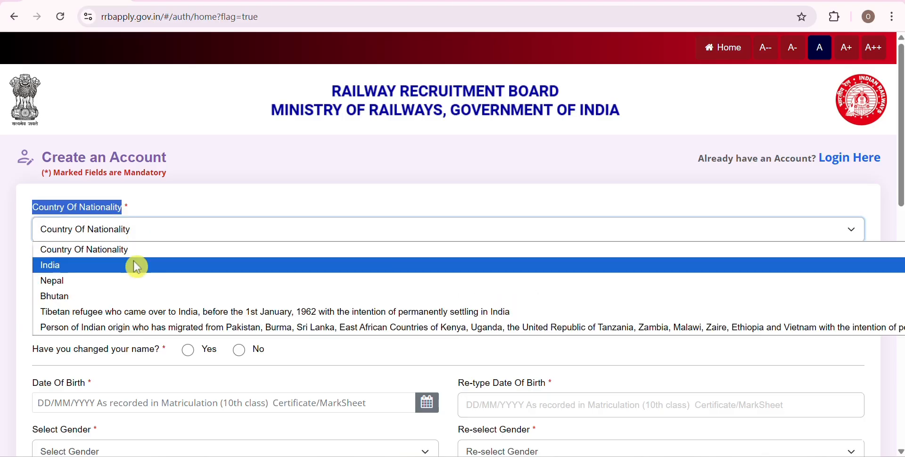
left_click(135, 262)
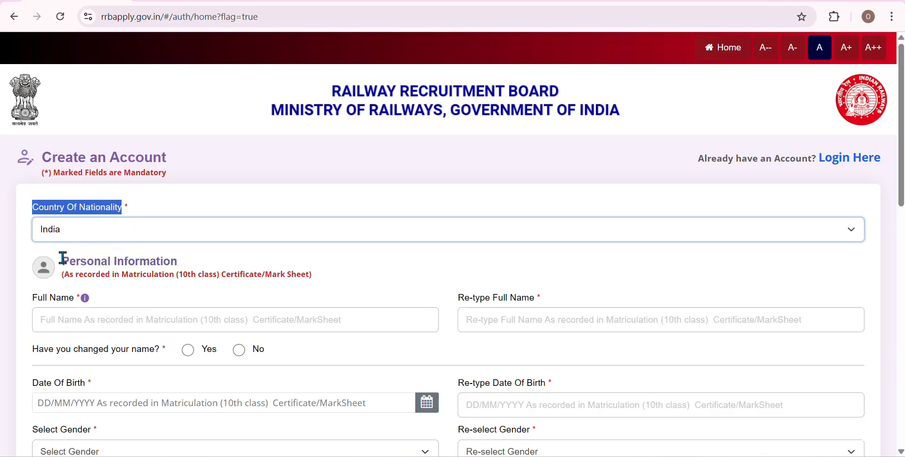
- Examine the Personal Information heading, its matriculation certificate note and the full name fields
left_click_drag(64, 259, 188, 265)
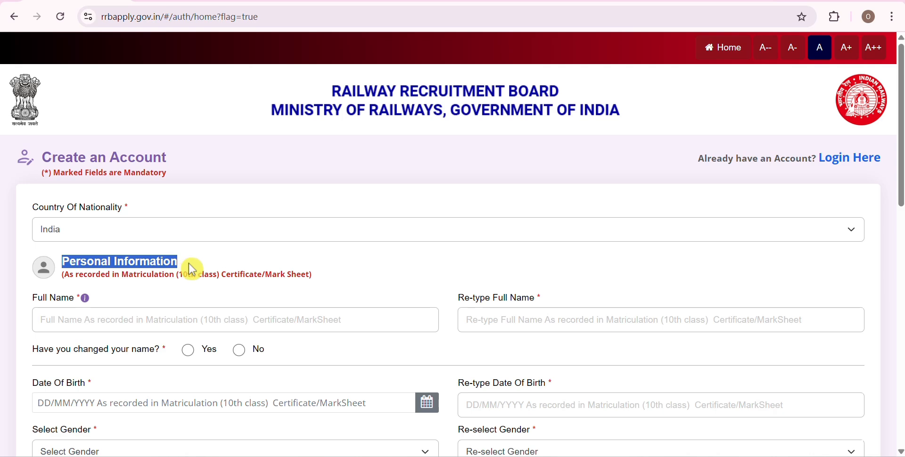
scroll(198, 294, "down", 1)
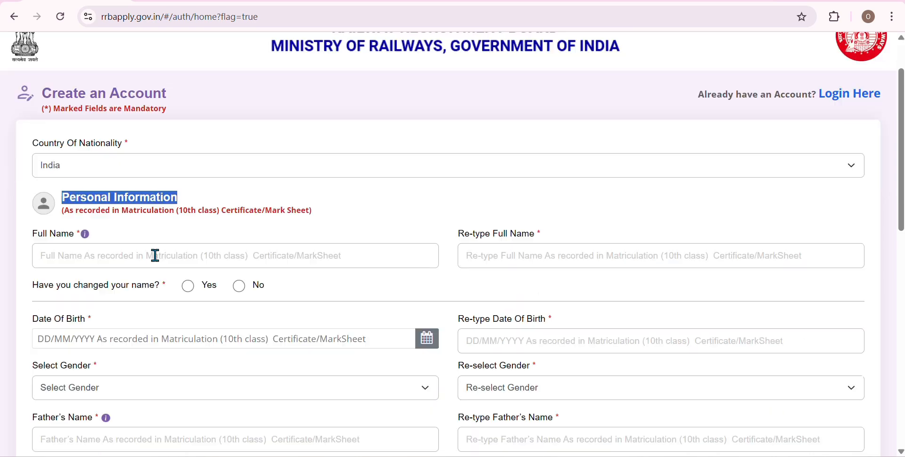
left_click(66, 210)
left_click_drag(66, 210, 317, 214)
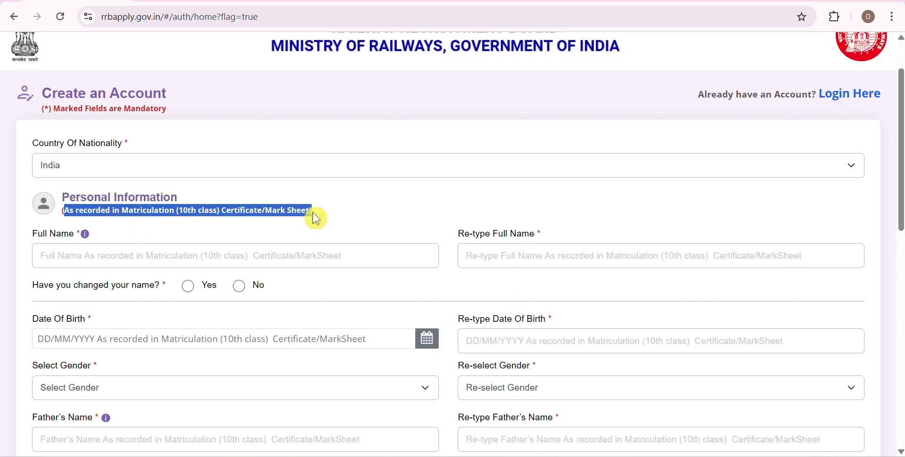
left_click_drag(26, 239, 93, 241)
left_click(94, 262)
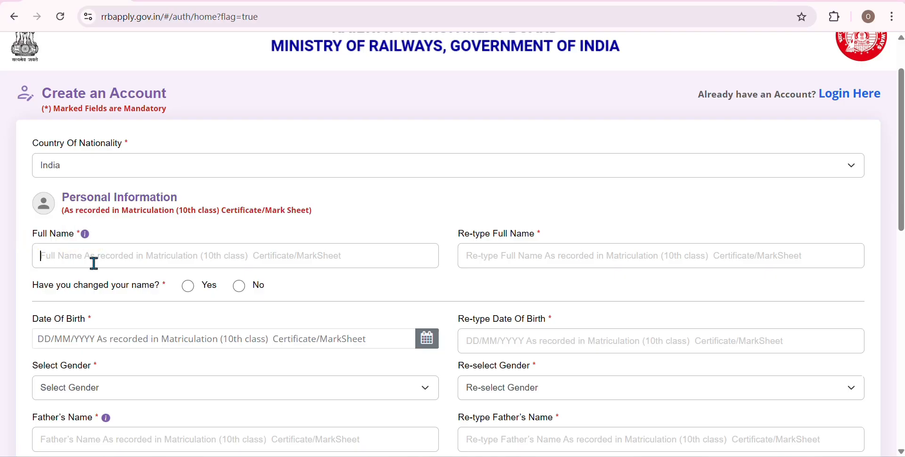
left_click_drag(456, 234, 551, 241)
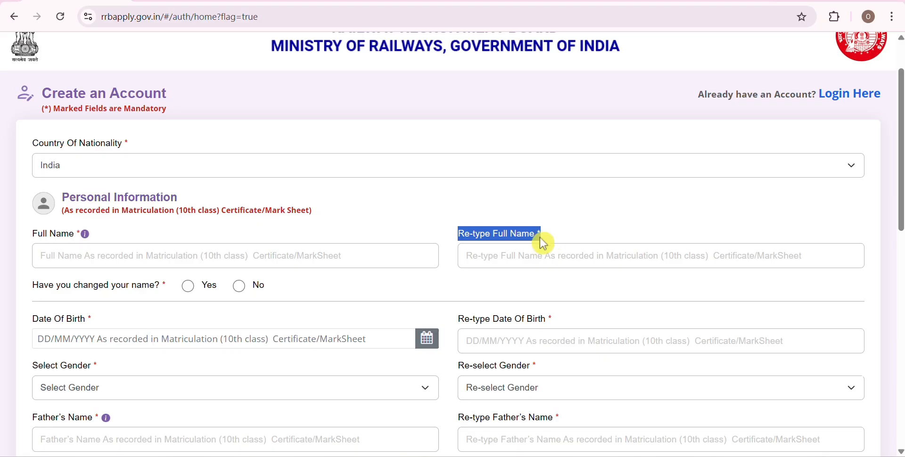
- Try answering Yes to the name change question and agree to the legal documentation notice
scroll(518, 244, "down", 3)
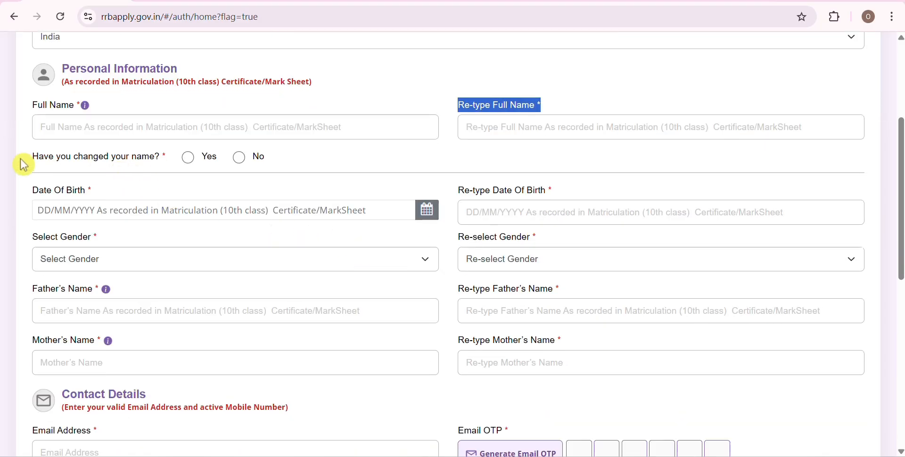
left_click(189, 160)
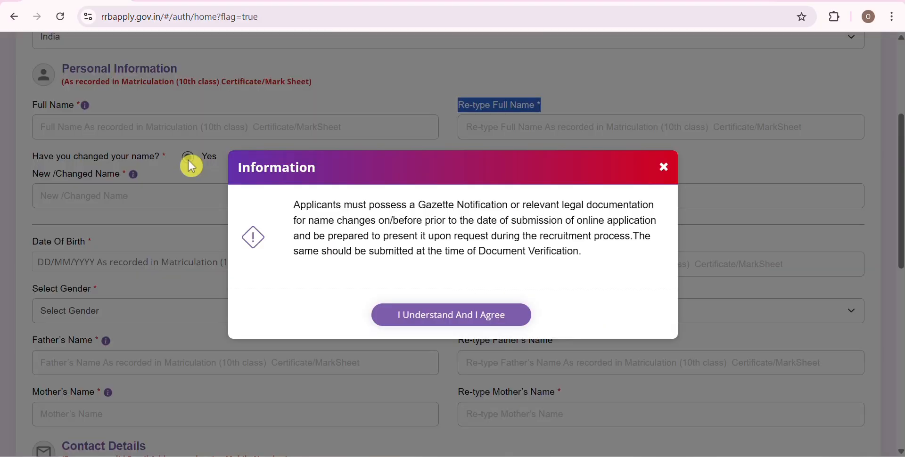
left_click(297, 213)
left_click_drag(297, 213, 597, 264)
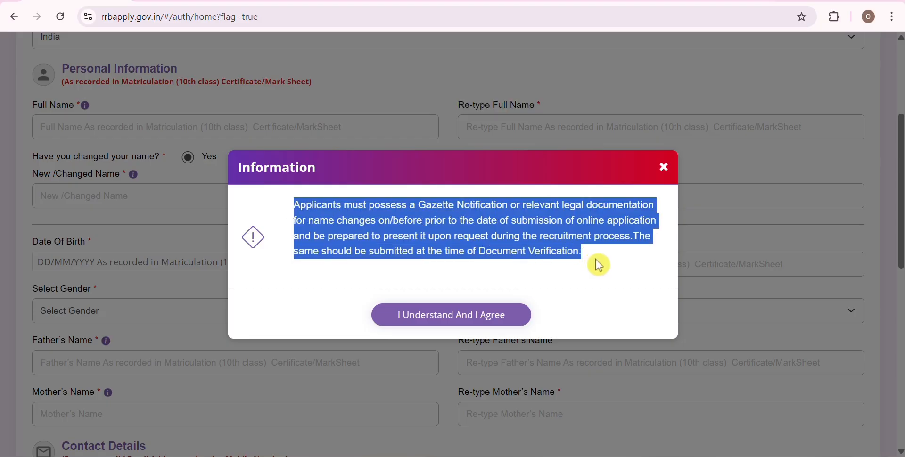
left_click(516, 279)
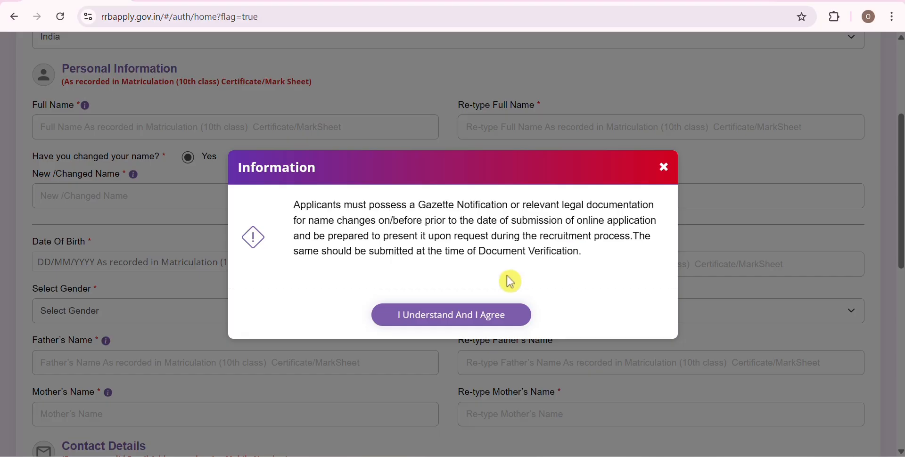
left_click(443, 315)
- Answer No to the name change question and pick the applicant's date of birth from the calendar
left_click(243, 161)
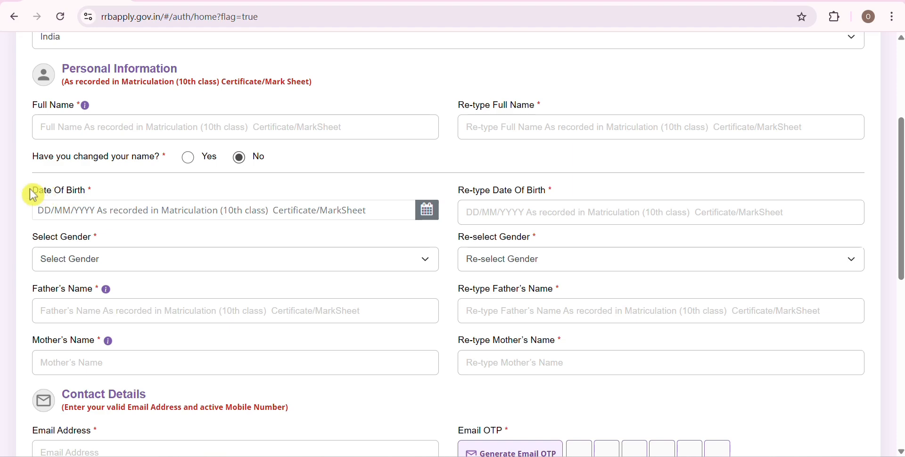
left_click_drag(30, 189, 106, 190)
left_click(106, 191)
left_click(297, 211)
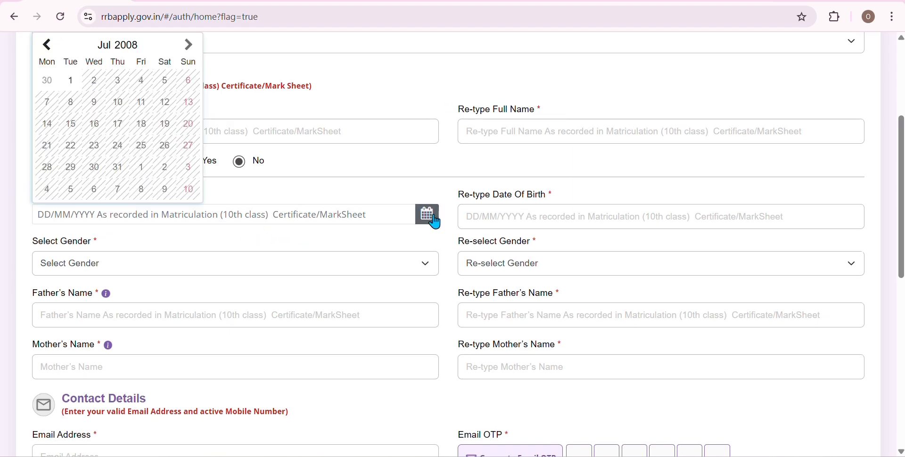
left_click(126, 48)
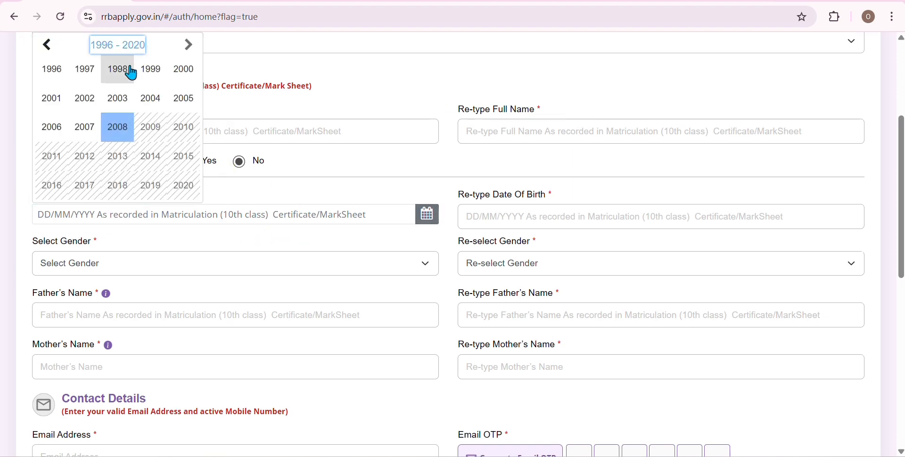
left_click(86, 98)
left_click(93, 121)
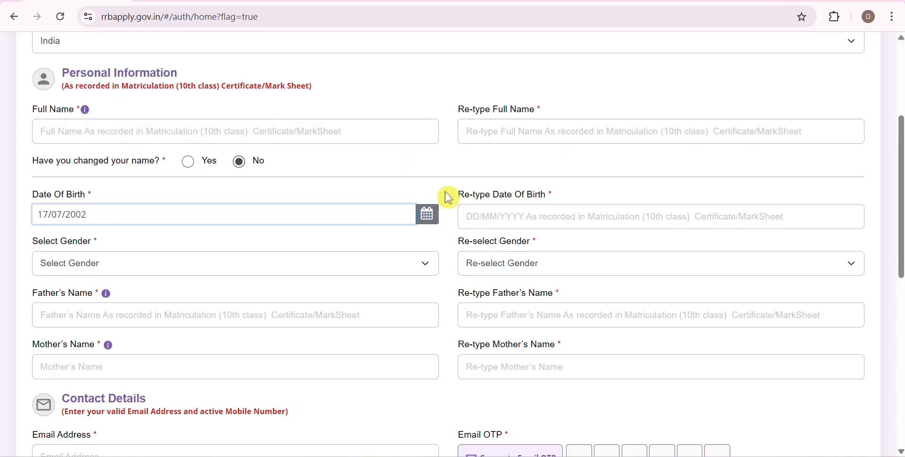
left_click_drag(451, 202, 540, 206)
left_click(509, 217)
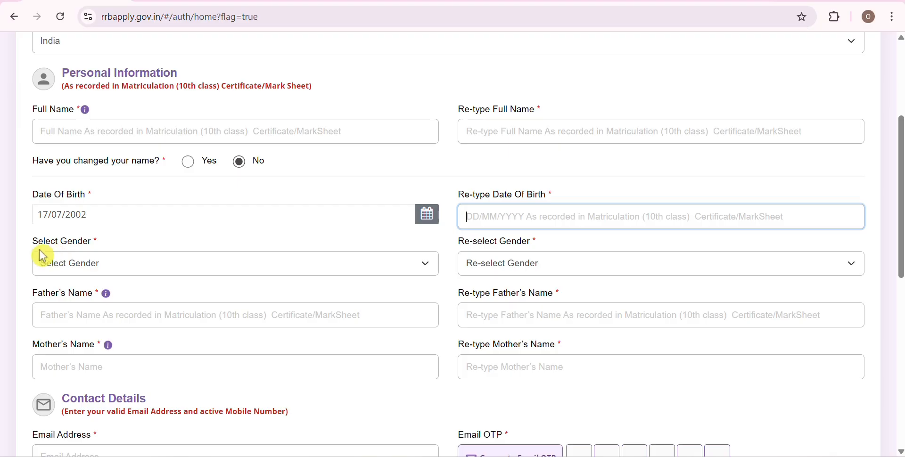
- Set the applicant's gender to Male in the first gender selection
left_click_drag(40, 250, 115, 245)
left_click(118, 262)
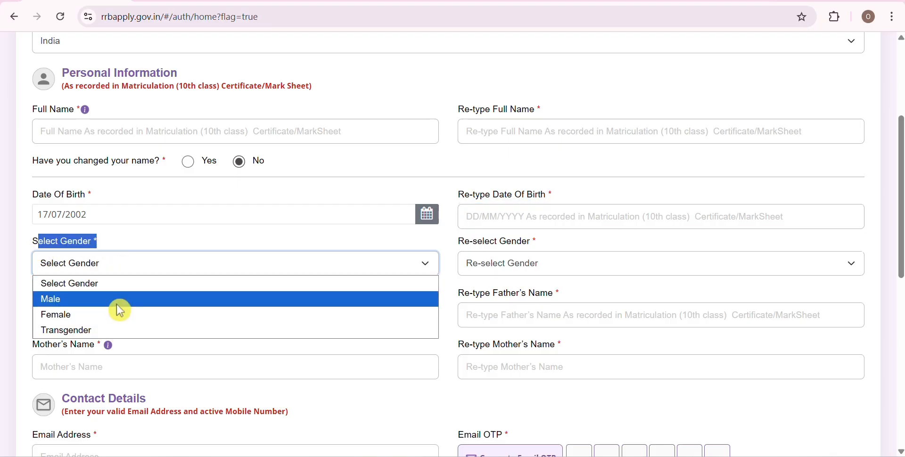
left_click(118, 301)
double_click(448, 250)
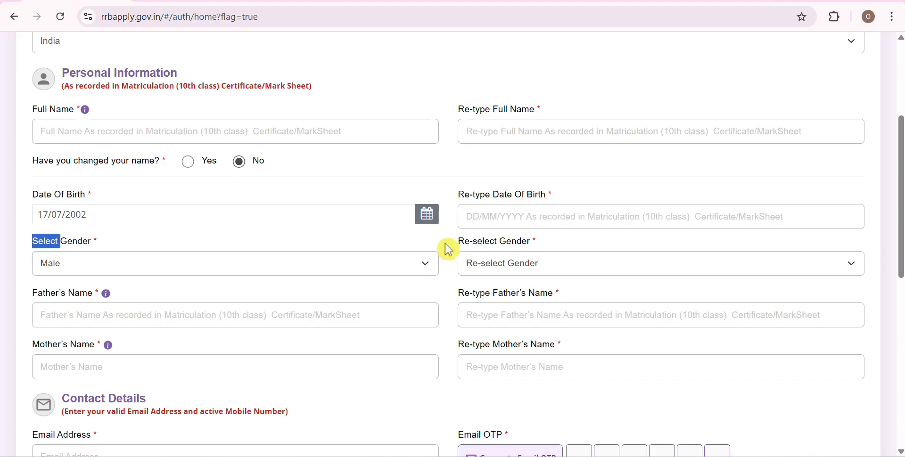
- Confirm the applicant's gender as Male in the repeated gender selection
left_click_drag(448, 249, 542, 253)
left_click(570, 259)
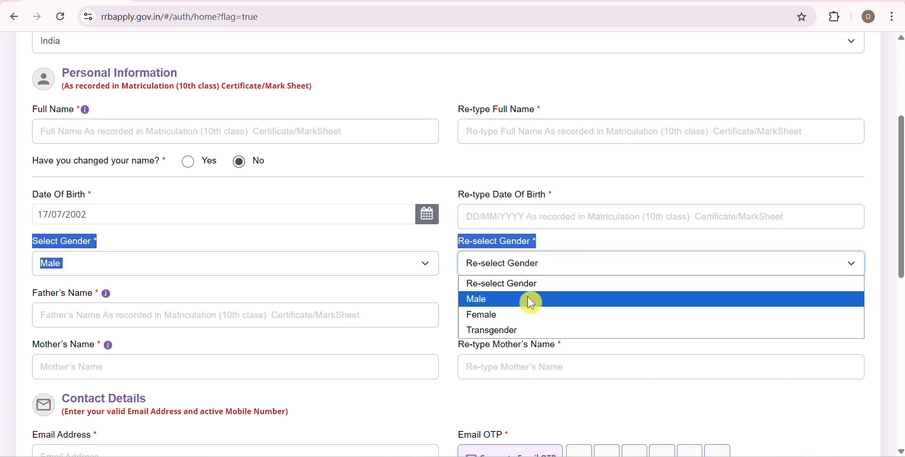
left_click(529, 299)
left_click(210, 299)
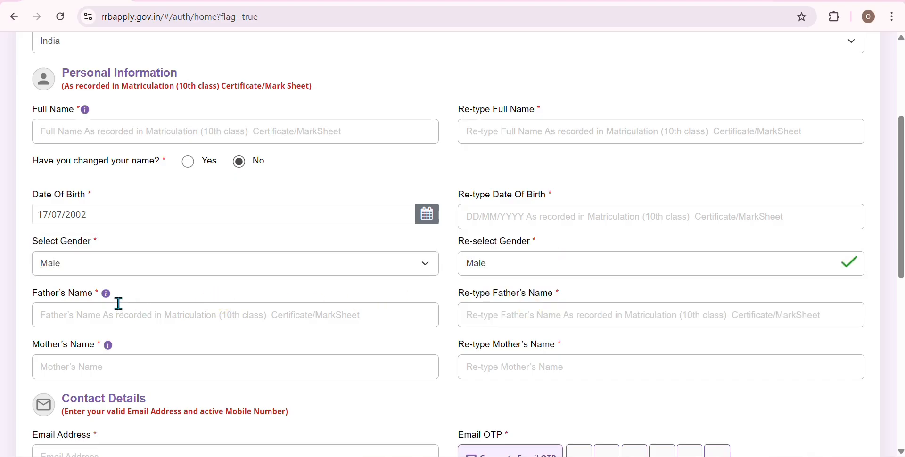
- Examine the father's name and mother's name fields together with their re-type fields
scroll(117, 303, "down", 3)
left_click_drag(35, 176, 115, 174)
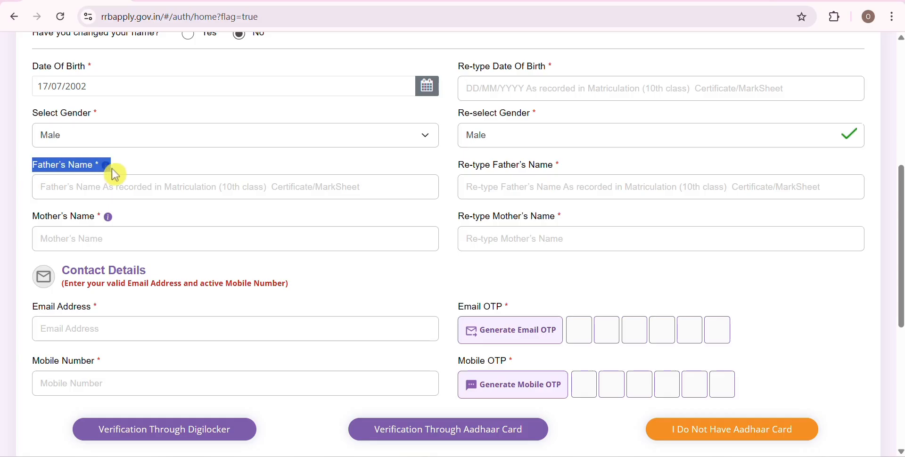
left_click(122, 188)
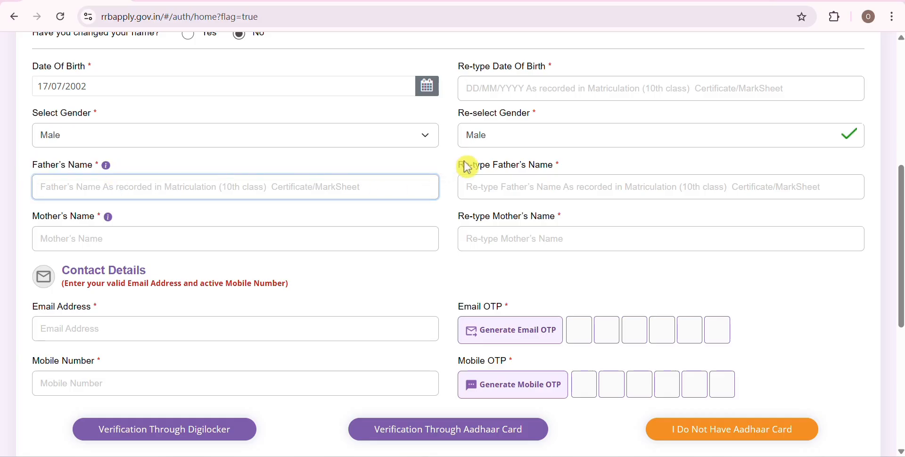
left_click_drag(458, 166, 556, 174)
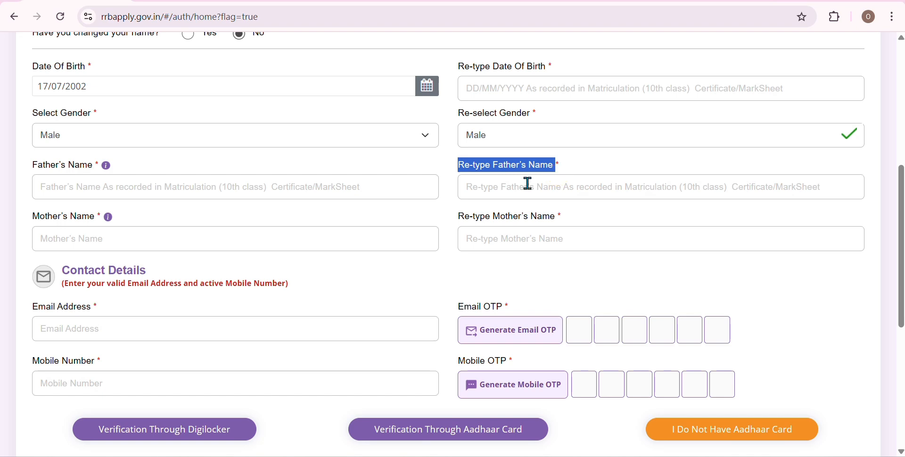
left_click_drag(35, 218, 111, 228)
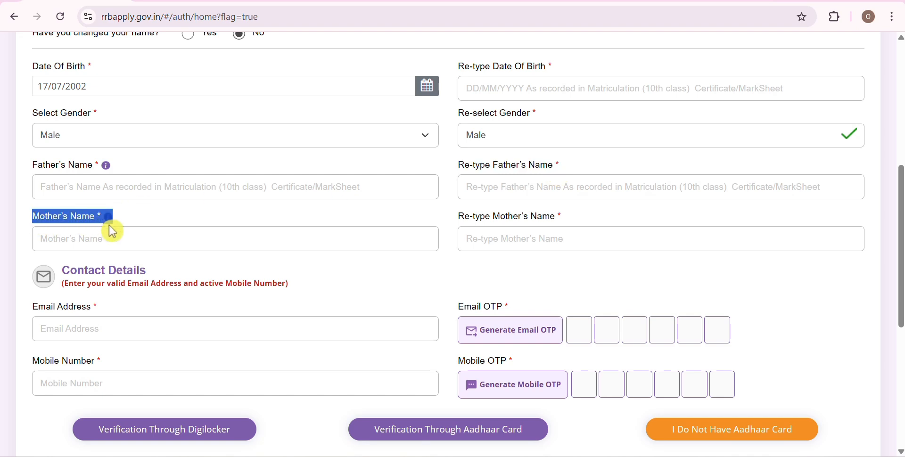
left_click_drag(455, 228, 560, 230)
- Examine the Contact Details heading and the email address, mobile number and OTP fields
scroll(142, 239, "down", 3)
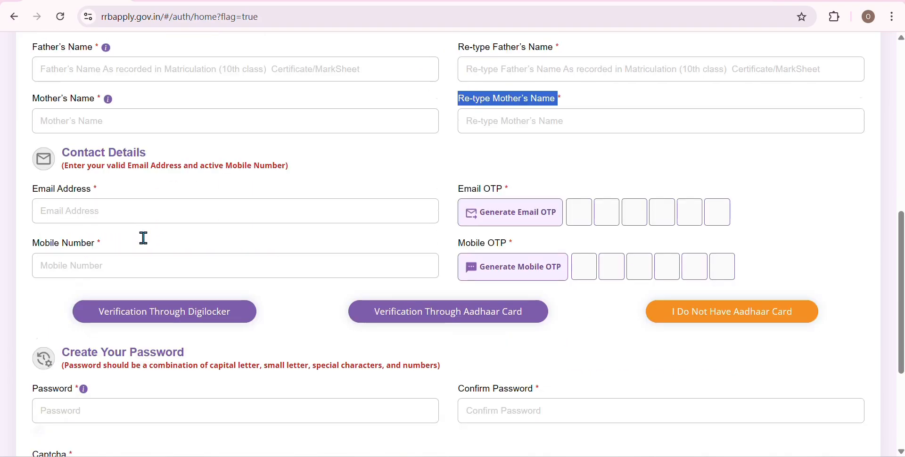
left_click_drag(68, 141, 169, 155)
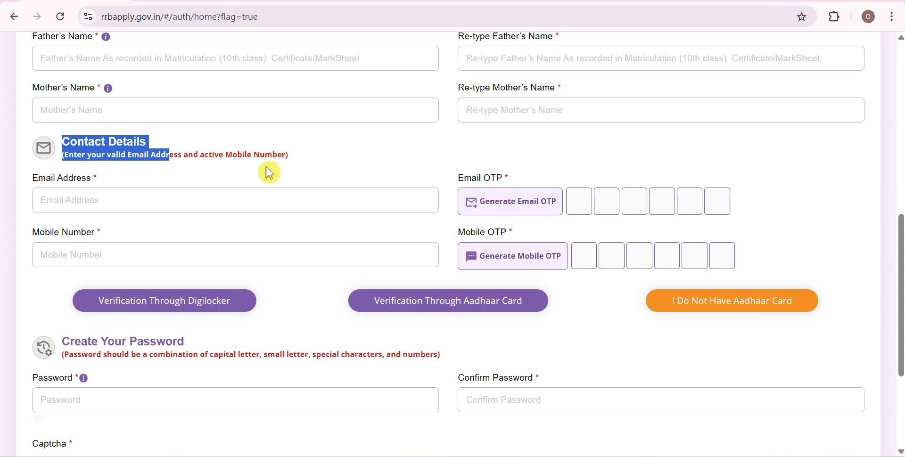
left_click(222, 176)
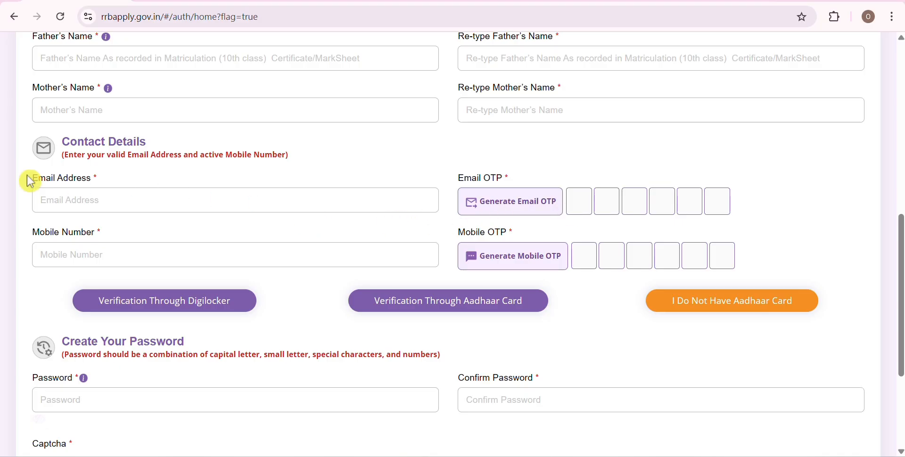
left_click(115, 201)
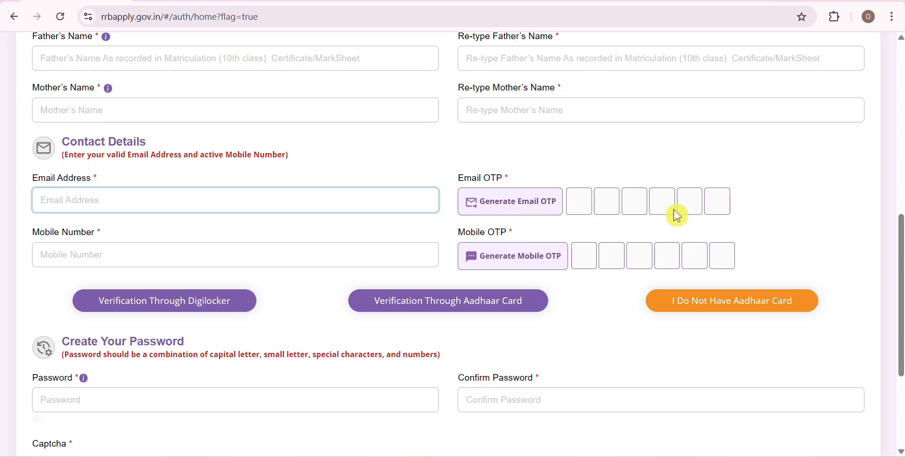
left_click(65, 258)
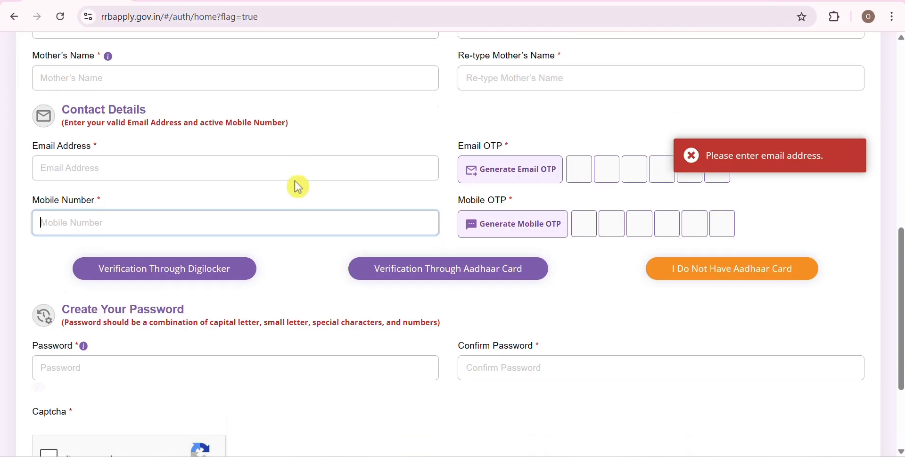
- Try registering without an Aadhaar card, with PAN as the valid proof of ID
scroll(297, 184, "down", 1)
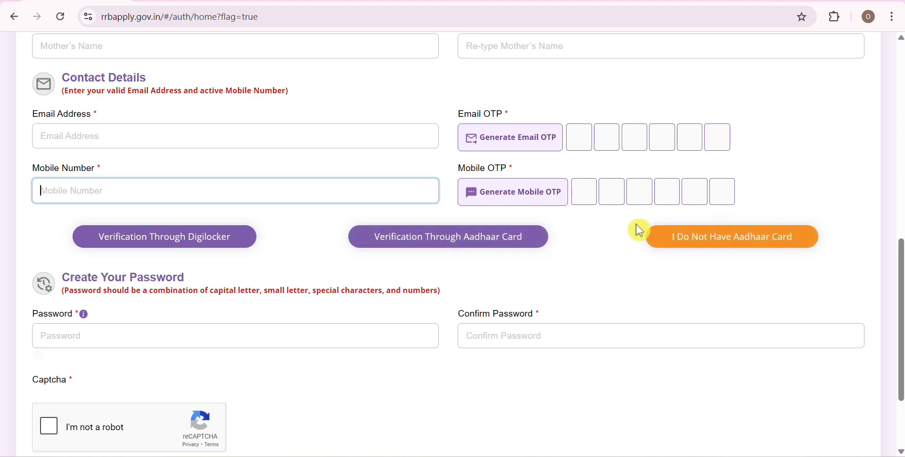
left_click(677, 236)
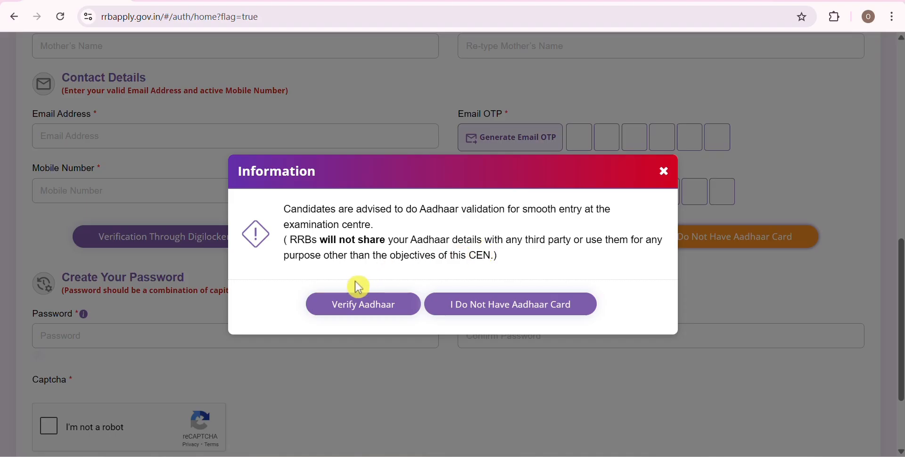
left_click(457, 305)
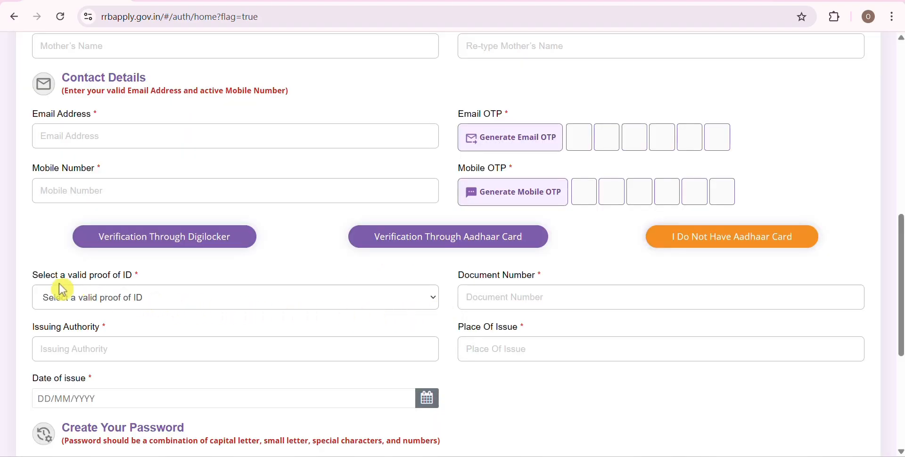
left_click_drag(37, 278, 122, 291)
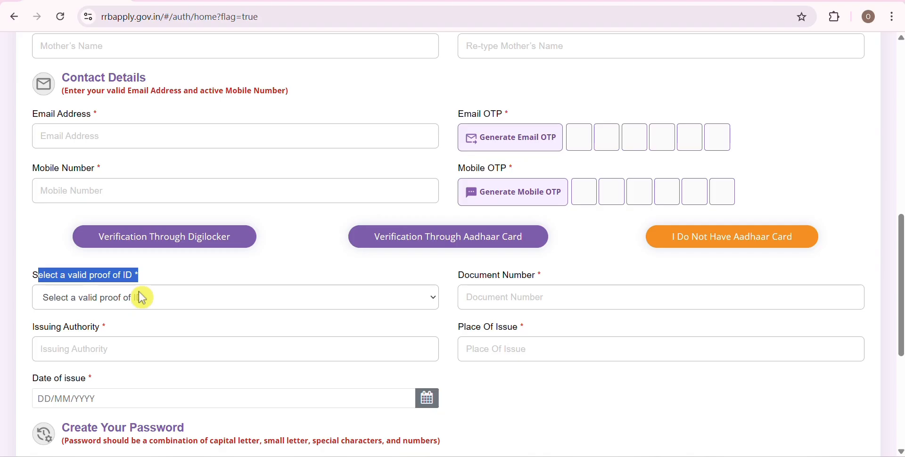
left_click(142, 298)
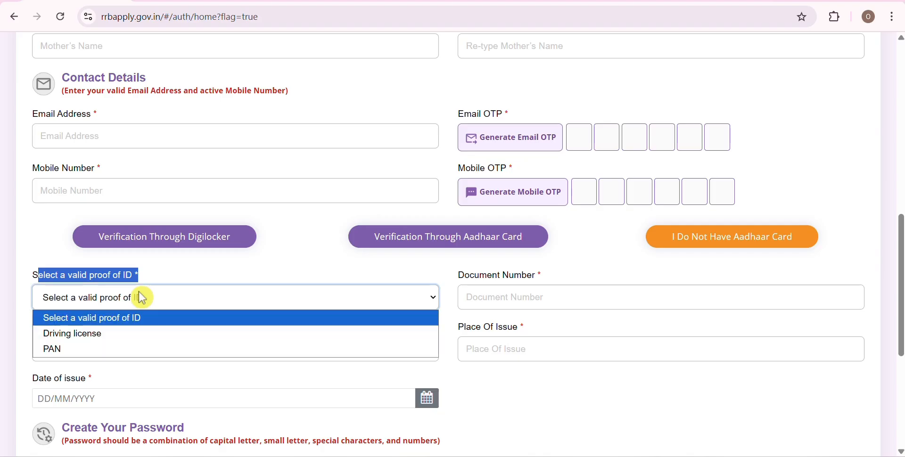
left_click(126, 349)
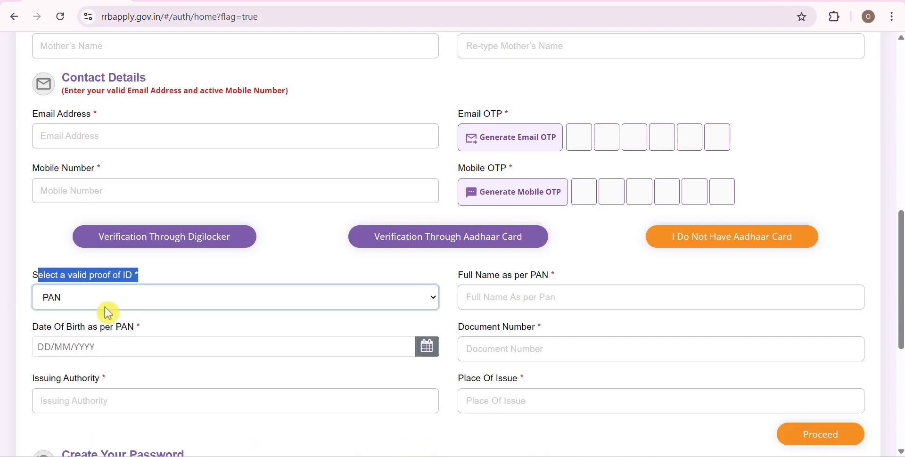
- Examine the PAN verification fields for full name, date of birth, document number, issuing authority and place of issue
left_click(259, 273)
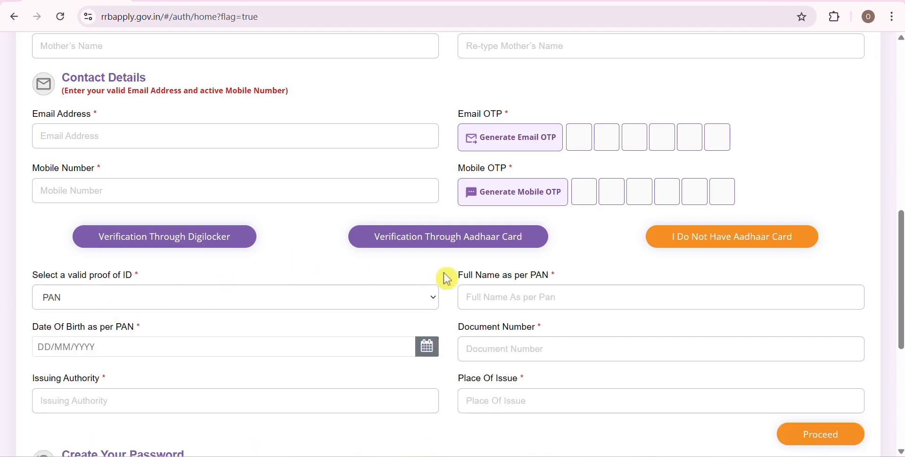
left_click_drag(449, 280, 552, 280)
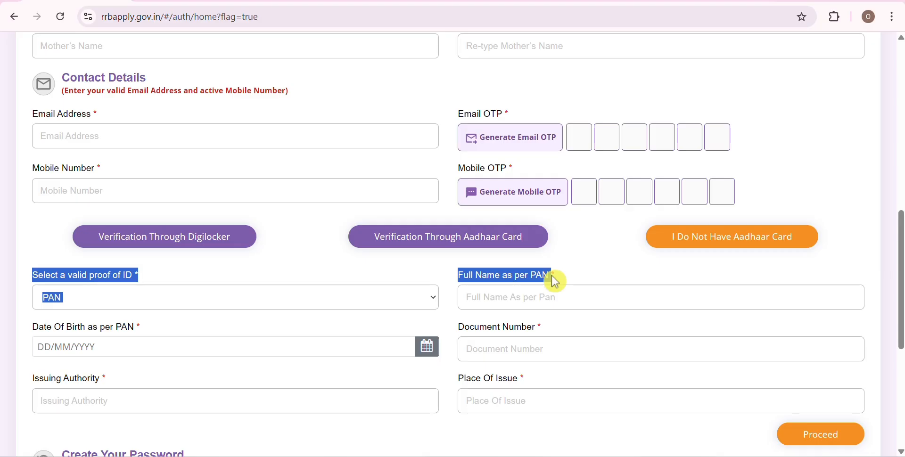
left_click(542, 302)
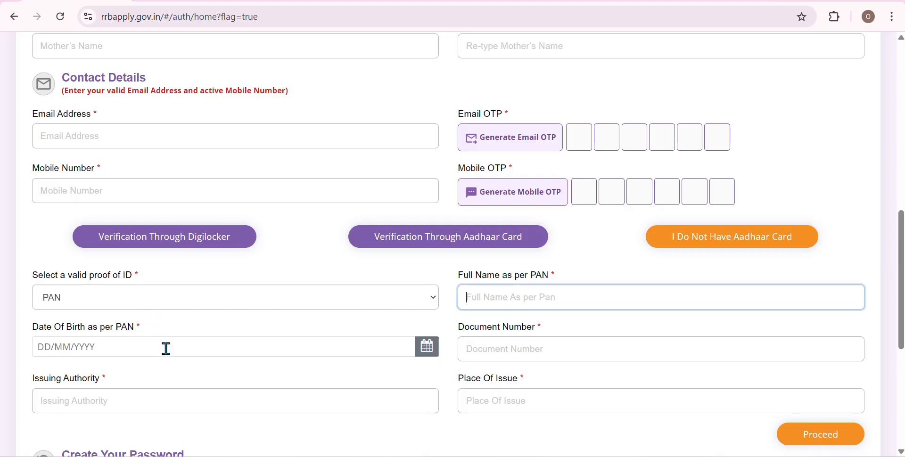
left_click_drag(142, 330, 24, 324)
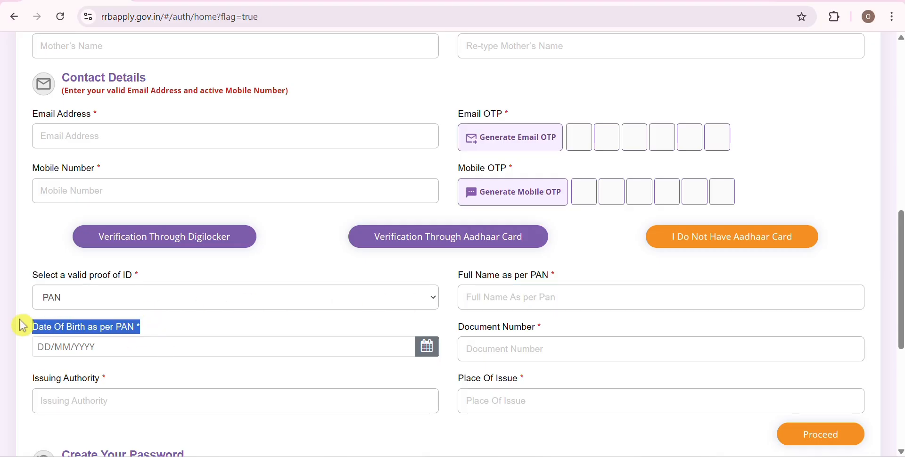
left_click(429, 349)
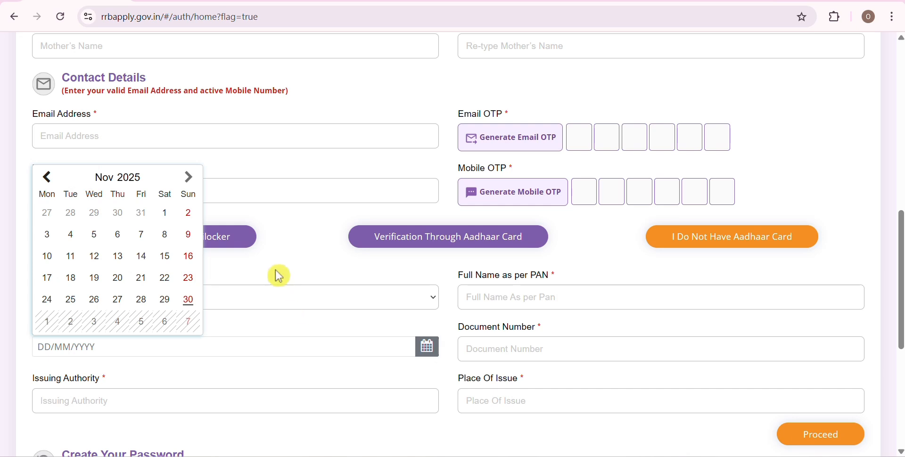
left_click(301, 278)
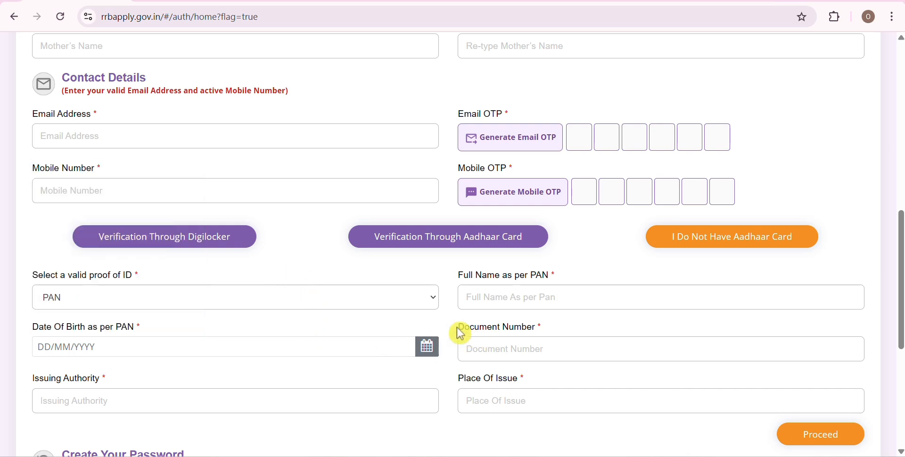
left_click_drag(460, 331, 539, 339)
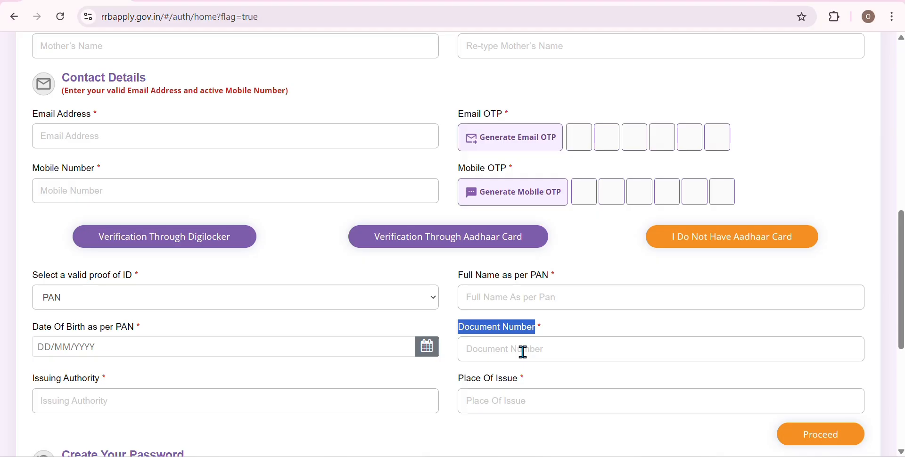
left_click(110, 387)
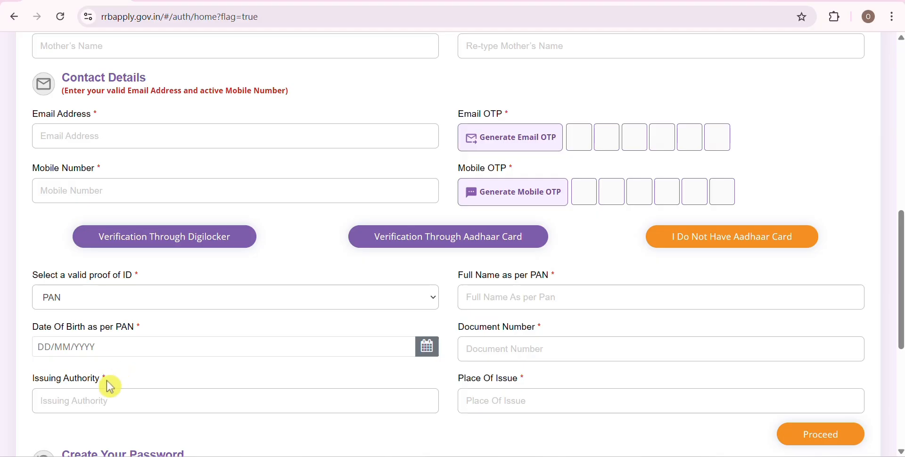
triple_click(34, 390)
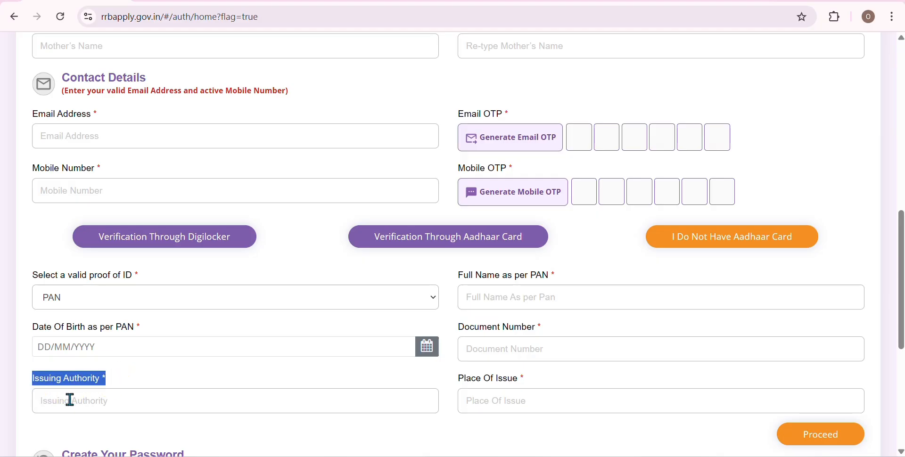
left_click(446, 387)
left_click_drag(445, 387, 545, 383)
left_click(533, 405)
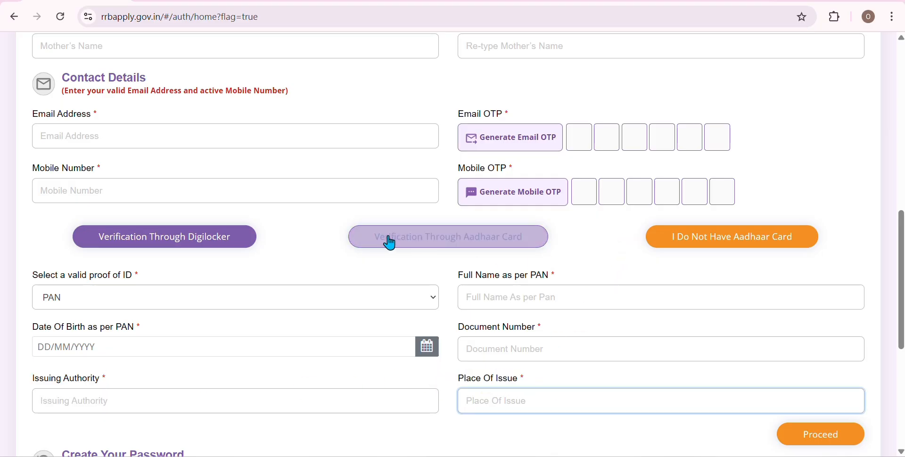
- Switch to verification through Aadhaar card and review its card number field and consent declaration
left_click(441, 243)
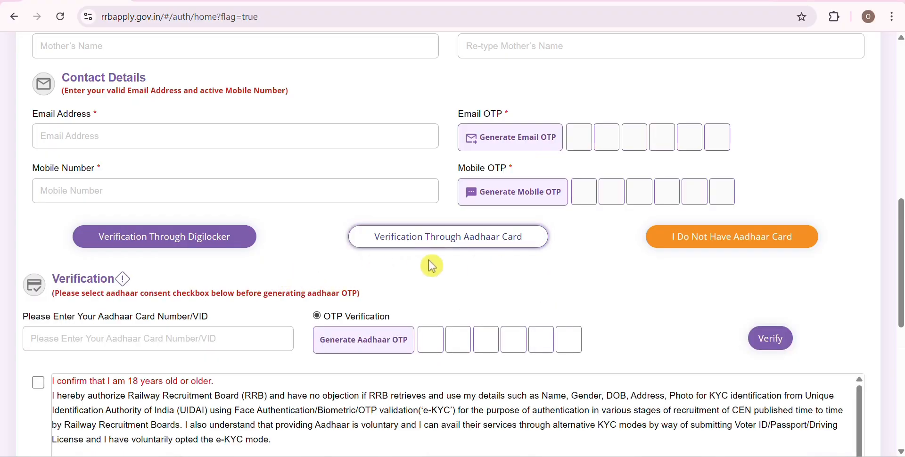
left_click(83, 340)
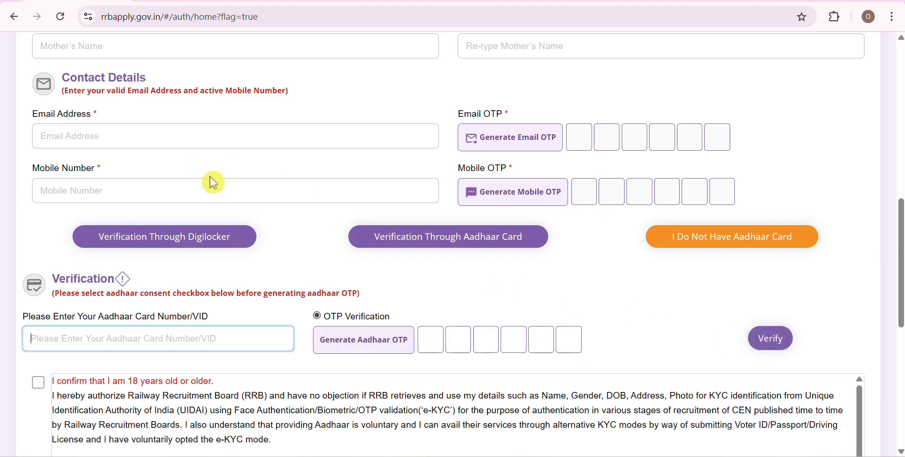
scroll(210, 180, "down", 5)
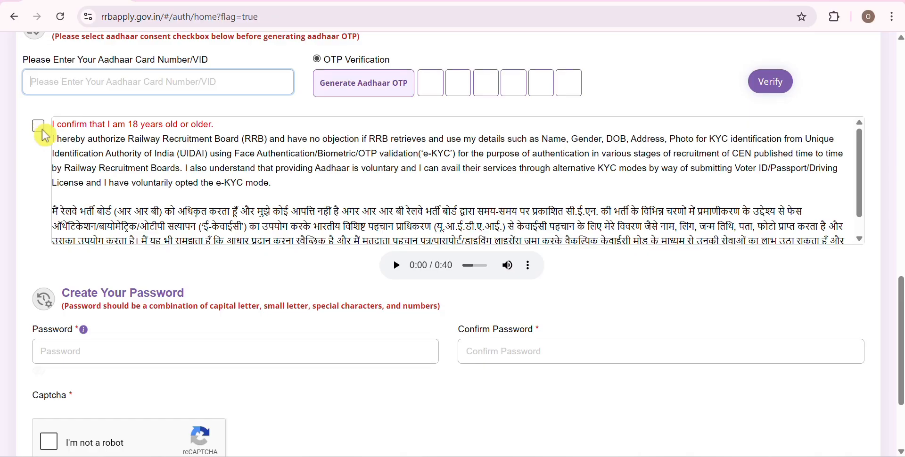
- Examine the Create Your Password section and its note on the required character combination
scroll(223, 262, "down", 3)
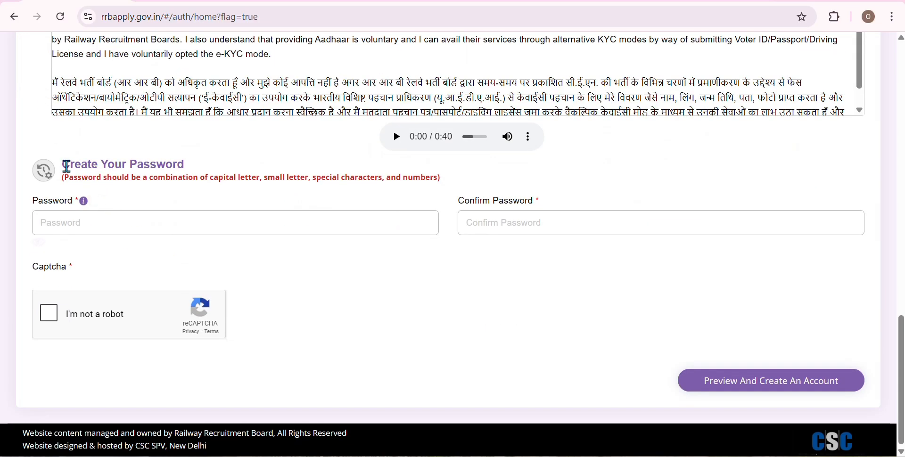
left_click_drag(66, 166, 222, 169)
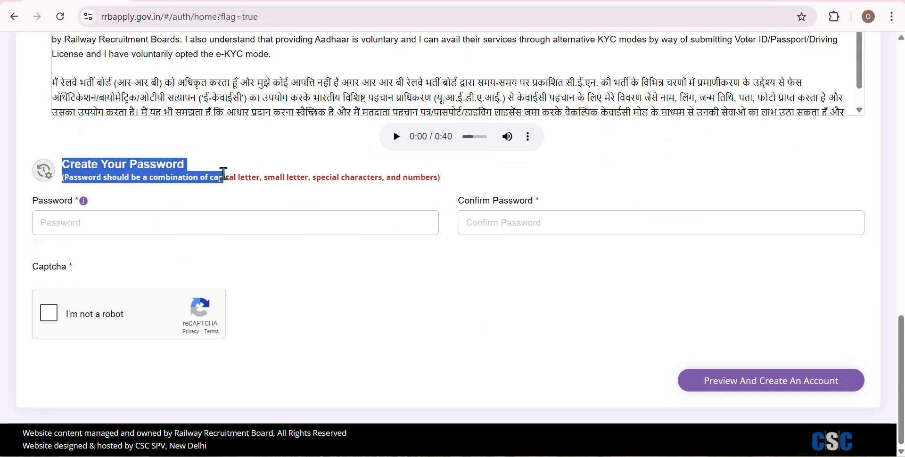
left_click(220, 159)
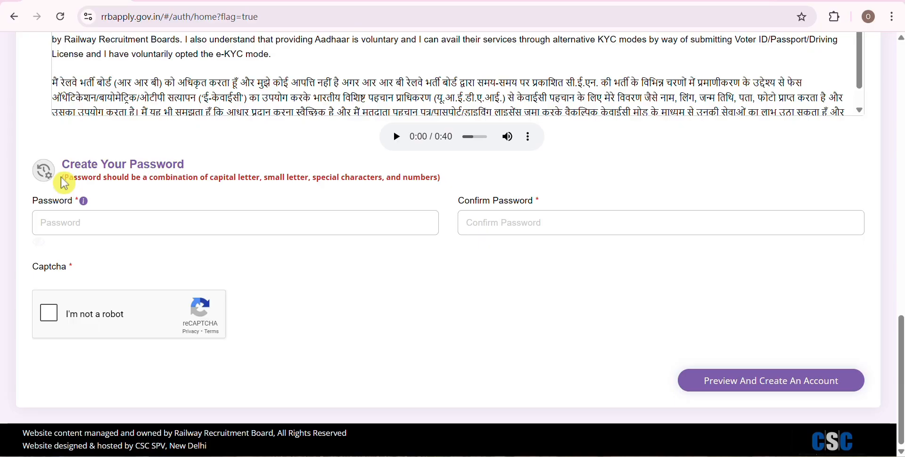
left_click_drag(64, 184, 352, 194)
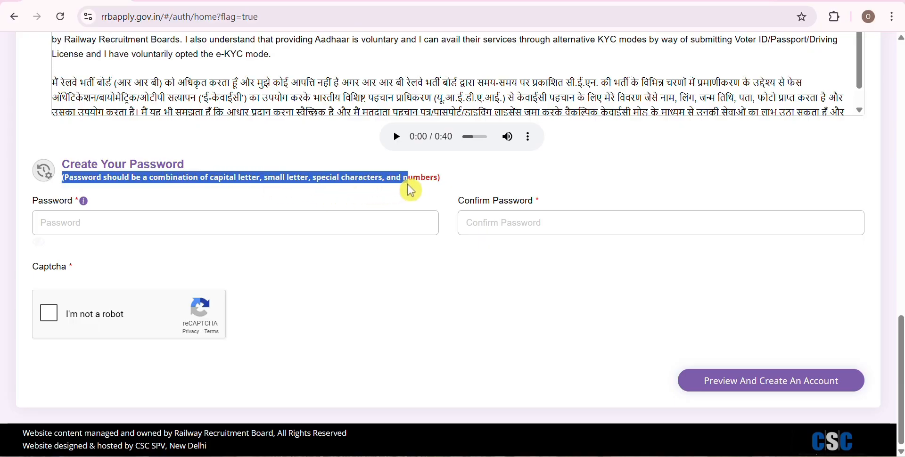
left_click(387, 197)
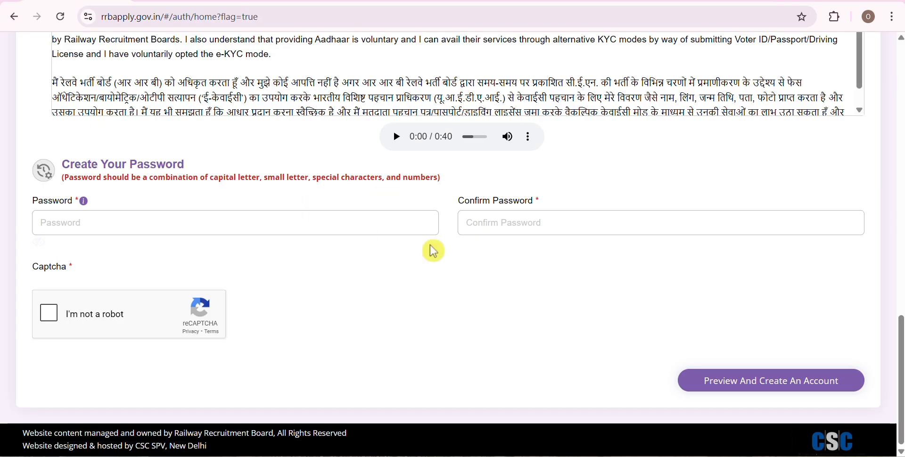
- Review the sample password in Notepad, return to the browser form and locate its Password and Confirm Password fields
key("alt+Tab")
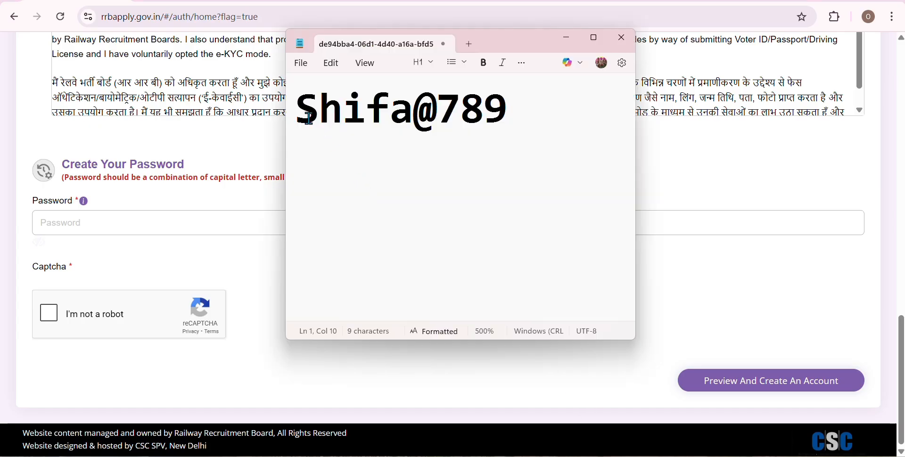
left_click_drag(297, 118, 507, 118)
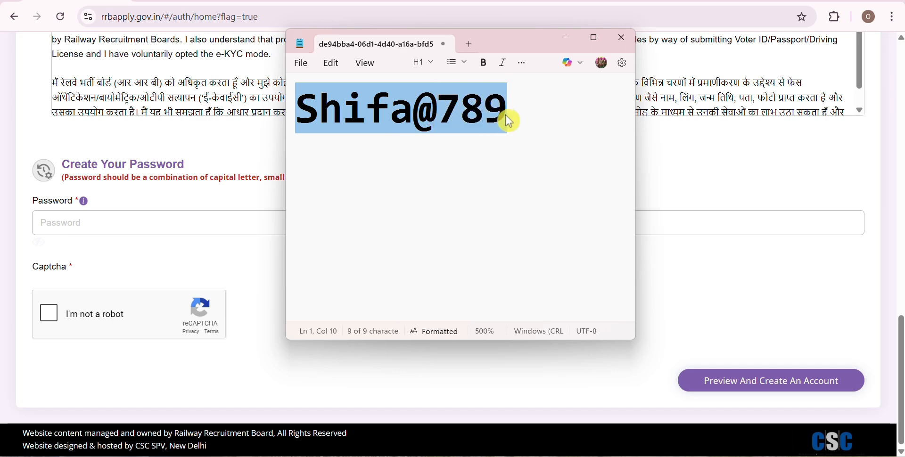
left_click(677, 173)
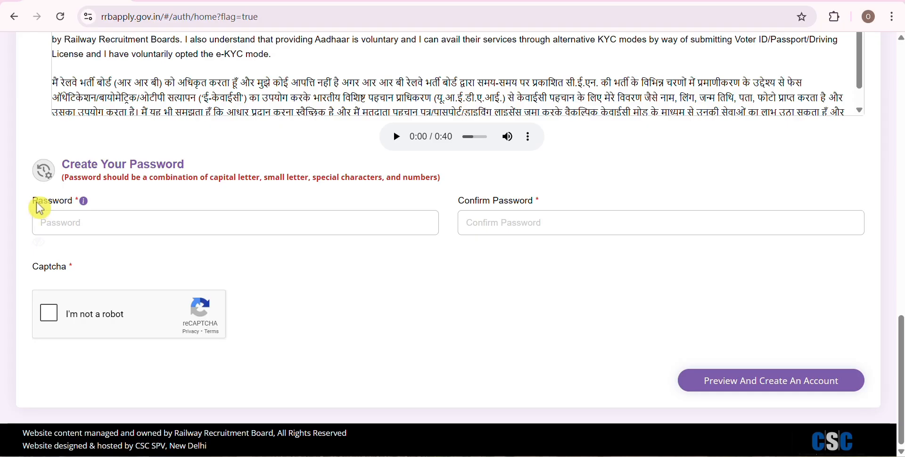
left_click_drag(38, 203, 100, 208)
left_click(97, 226)
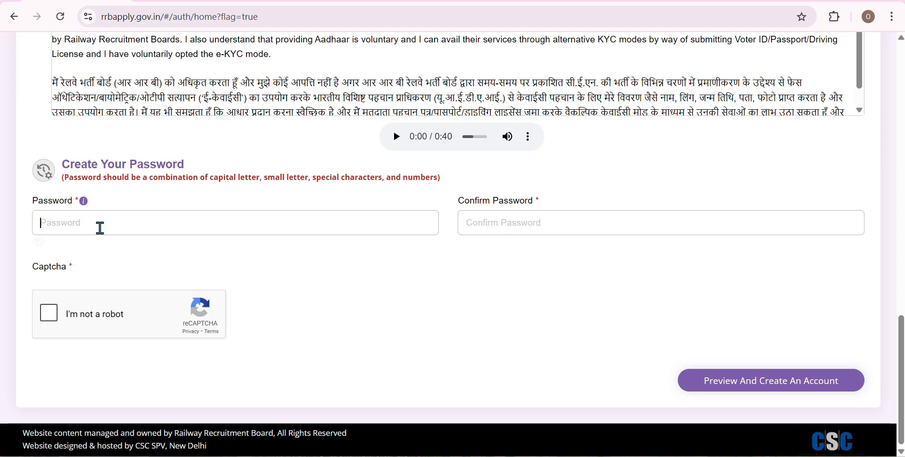
left_click(458, 212)
left_click_drag(457, 210, 545, 204)
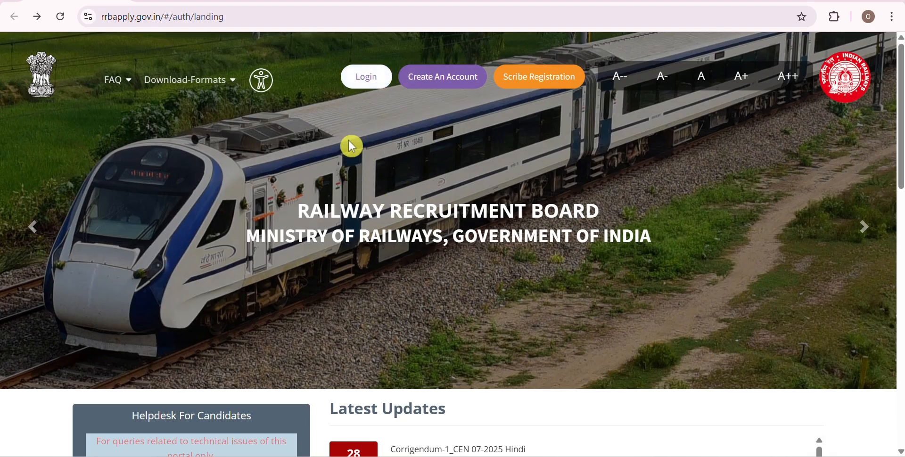
- Open the RRB sign-in page, view the Login with Aadhaar form and return to the login options
left_click(366, 78)
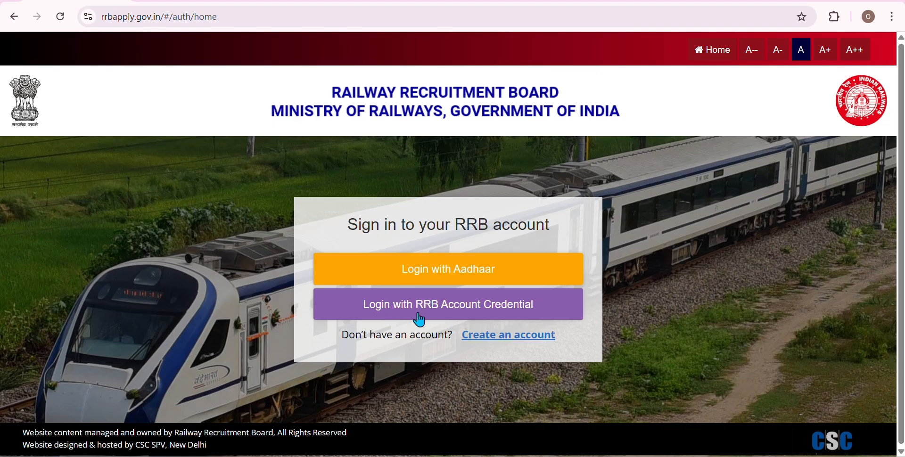
left_click(430, 272)
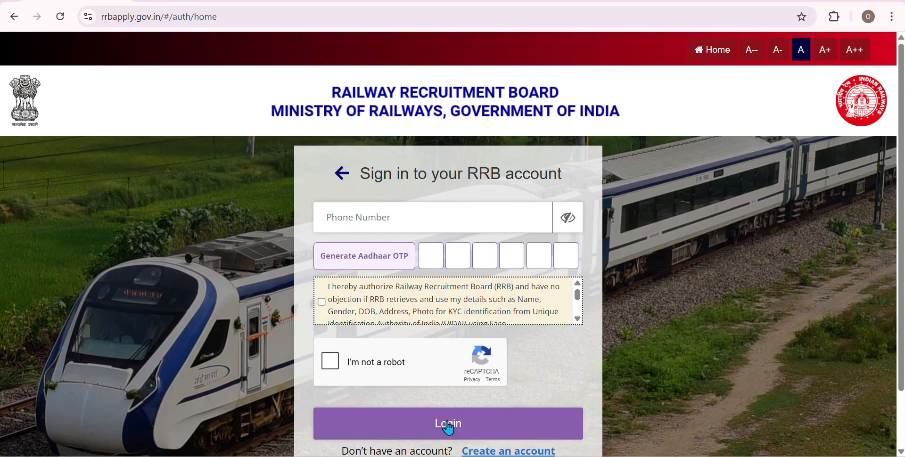
left_click(351, 176)
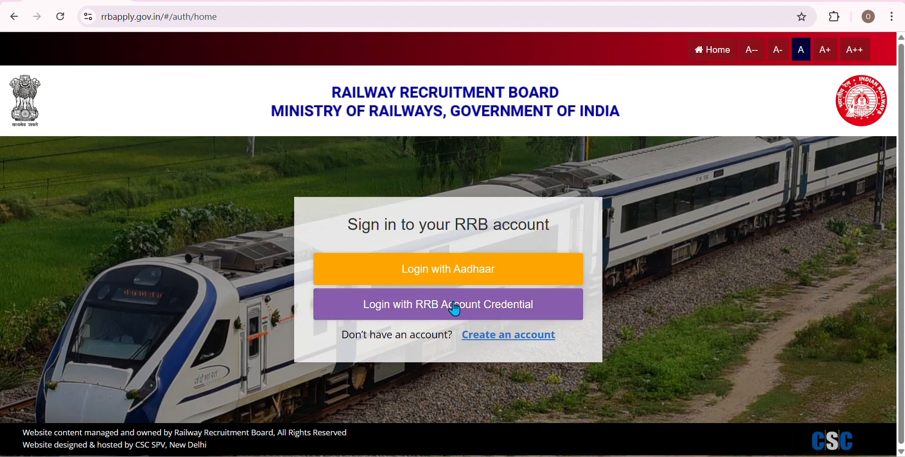
- Sign in with the RRB account credentials and complete two-factor authentication with an OTP sent to the phone
left_click(488, 310)
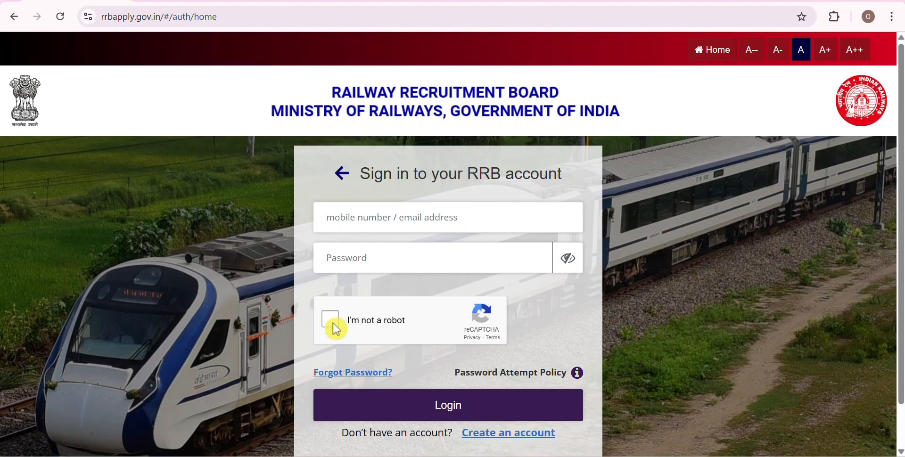
left_click(438, 410)
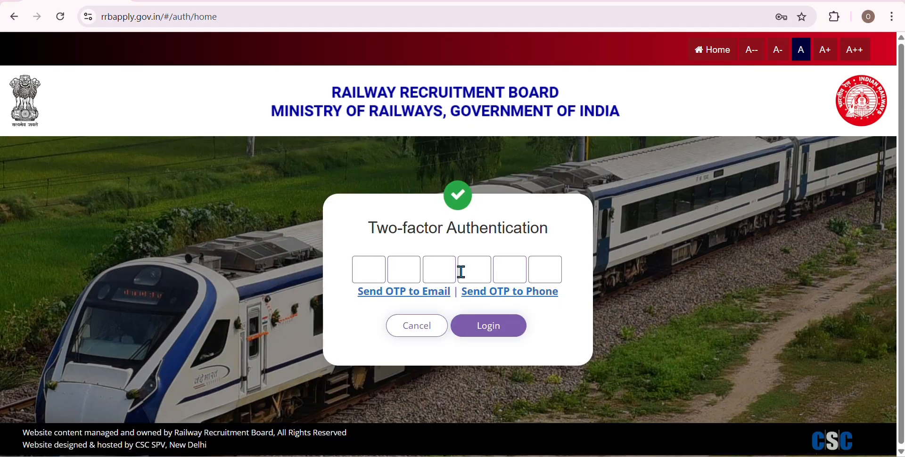
left_click_drag(371, 227, 564, 244)
left_click(562, 245)
left_click(495, 297)
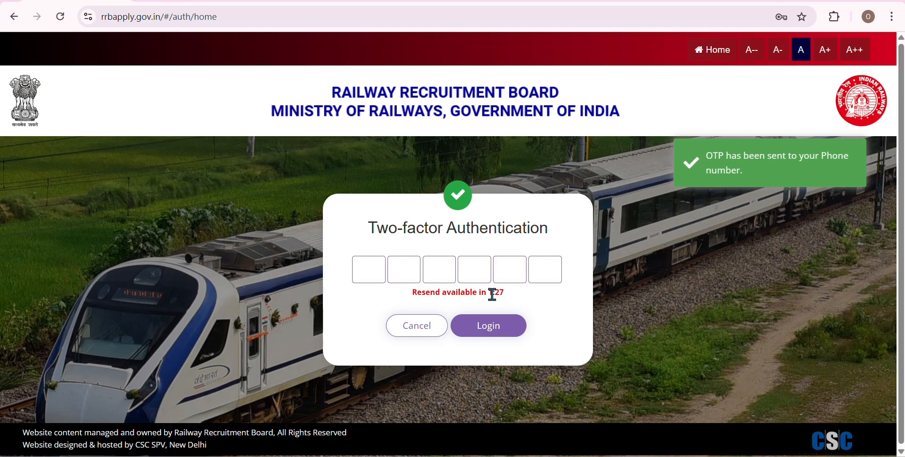
left_click(367, 268)
left_click(498, 332)
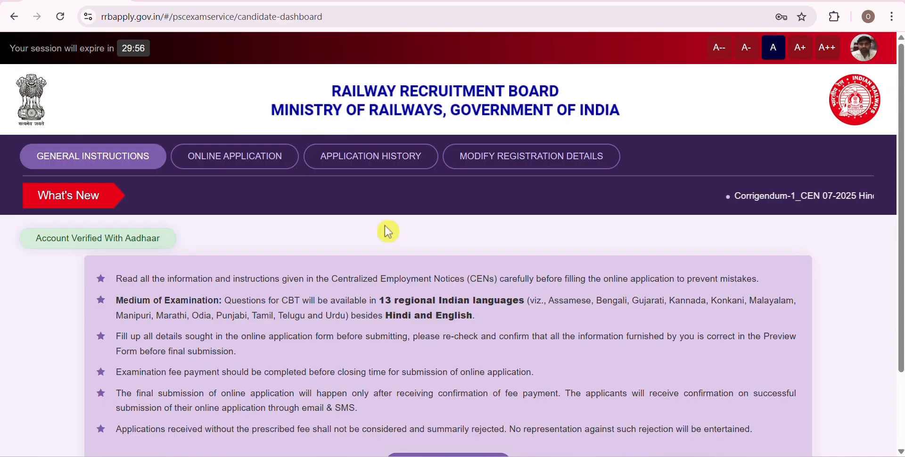
- Open the online application section and review the CEN 05/2025 and CEN 07/2025 recruitment entries with their opening and closing dates
scroll(387, 231, "down", 1)
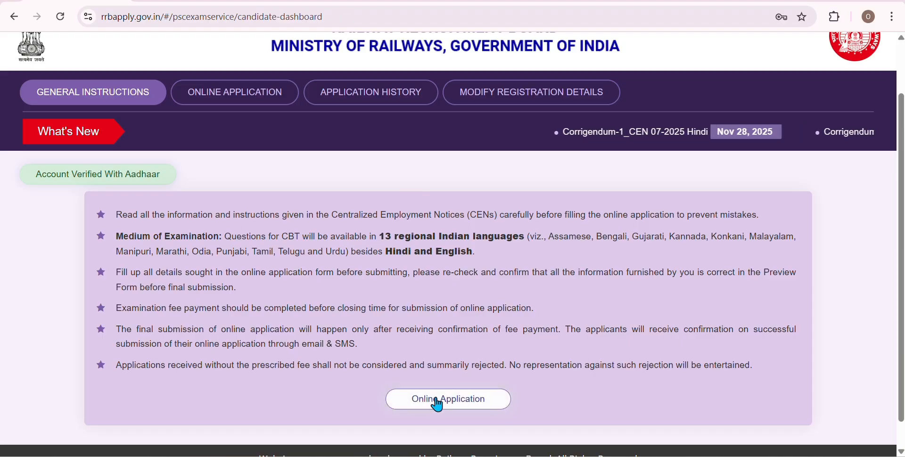
left_click(455, 404)
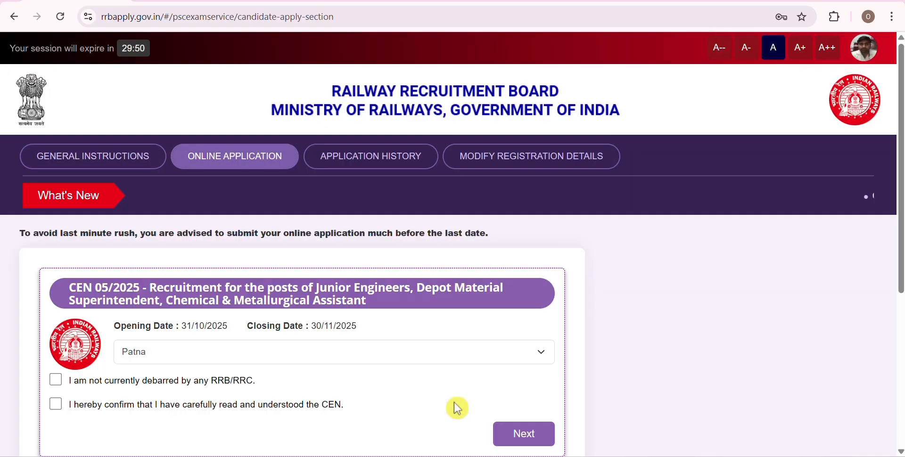
scroll(347, 263, "down", 5)
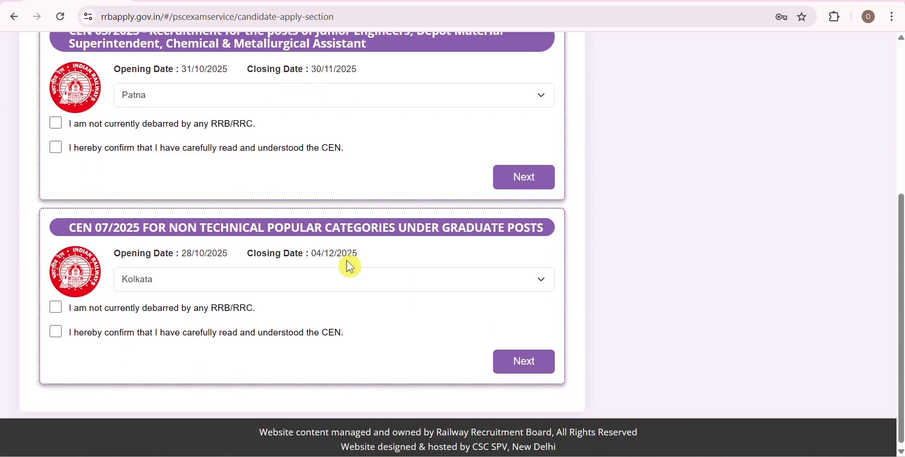
scroll(349, 266, "up", 5)
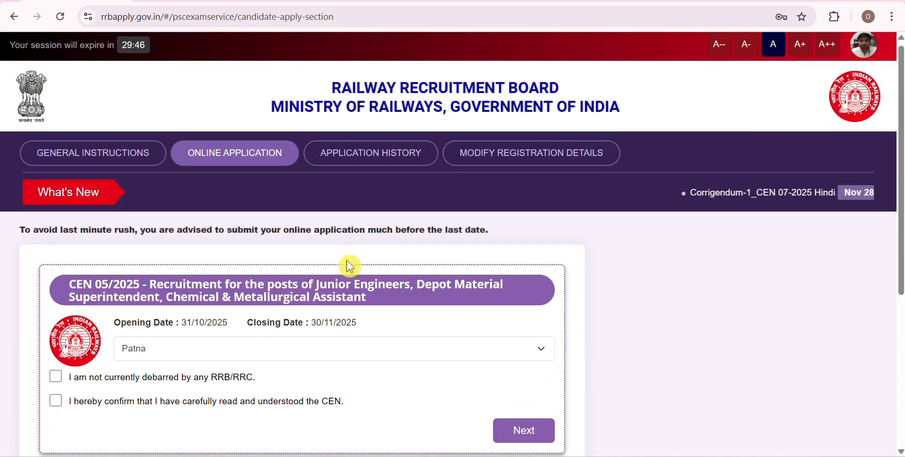
scroll(349, 265, "down", 5)
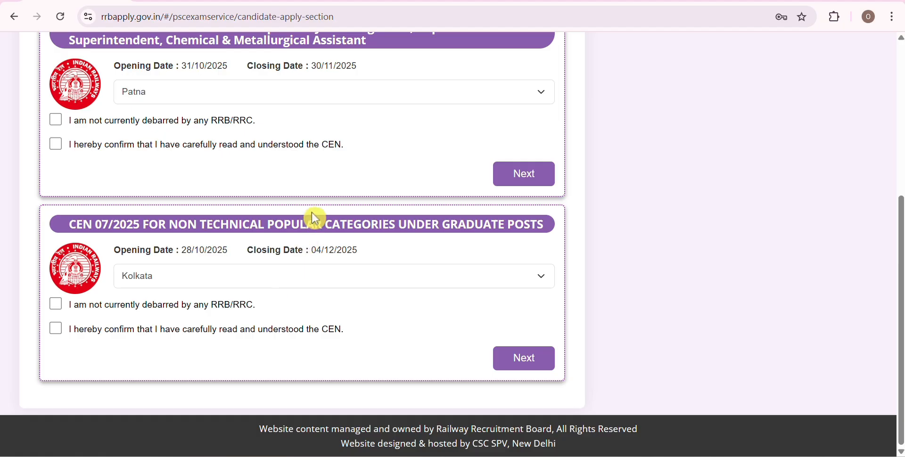
scroll(312, 213, "up", 5)
scroll(312, 213, "down", 5)
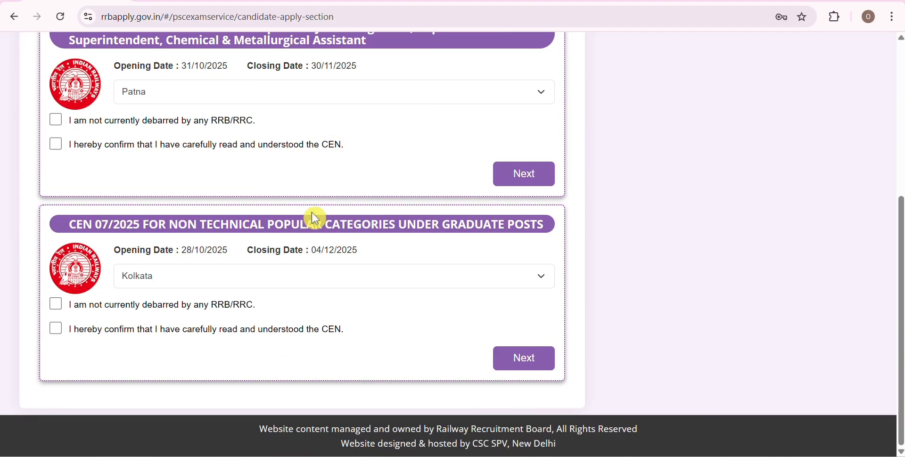
- Look through the selectable Railway Recruitment Boards for CEN 07/2025
left_click(193, 277)
scroll(226, 118, "down", 1)
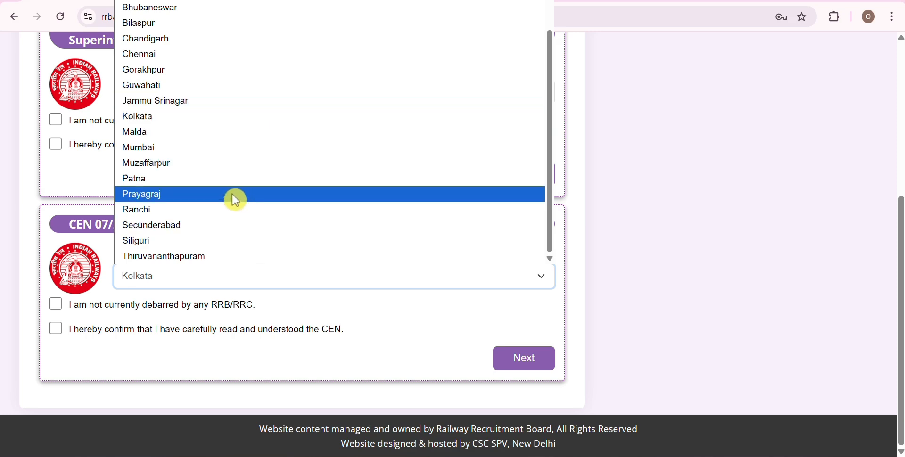
scroll(235, 196, "up", 1)
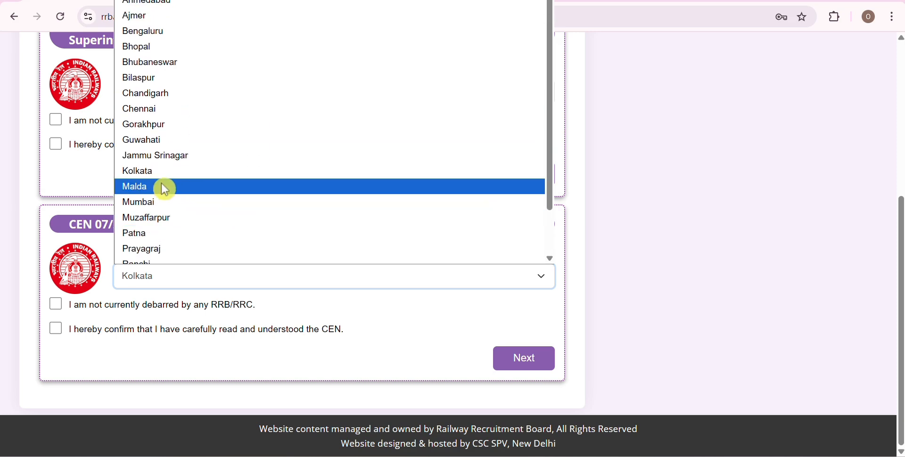
left_click(97, 177)
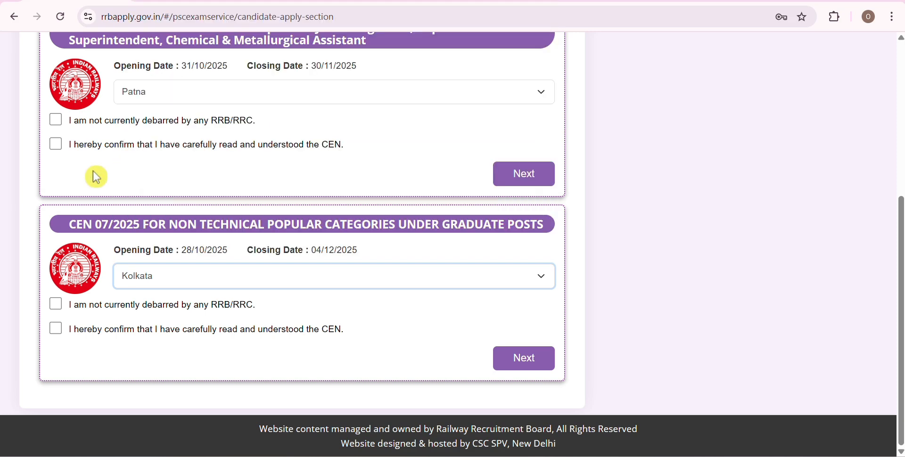
- Accept the not-debarred and CEN-read declarations for CEN 07/2025 and proceed to the personal details form
left_click(57, 306)
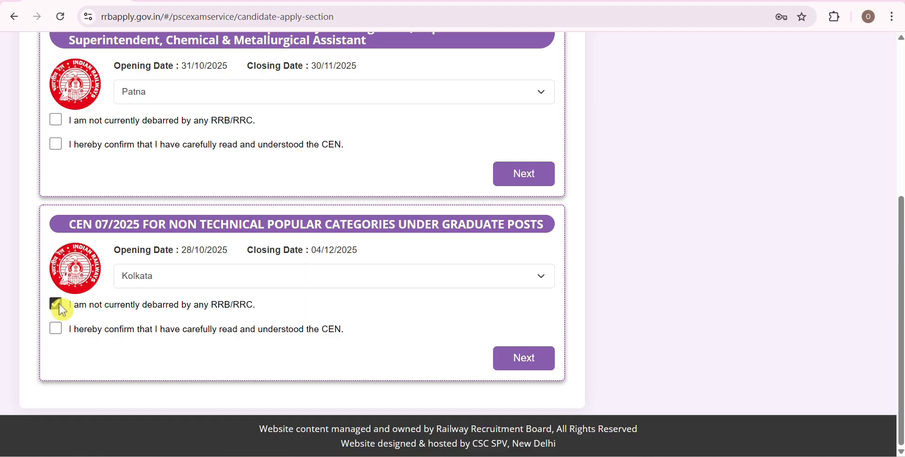
left_click(57, 337)
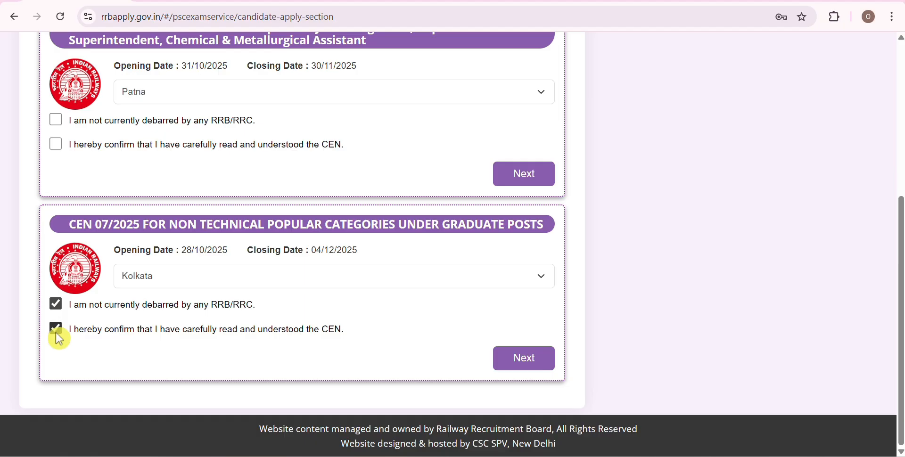
left_click(521, 348)
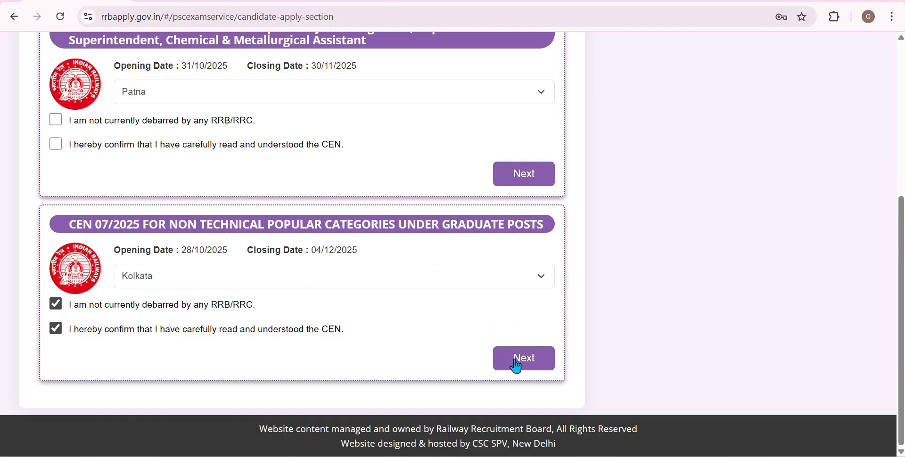
left_click(514, 360)
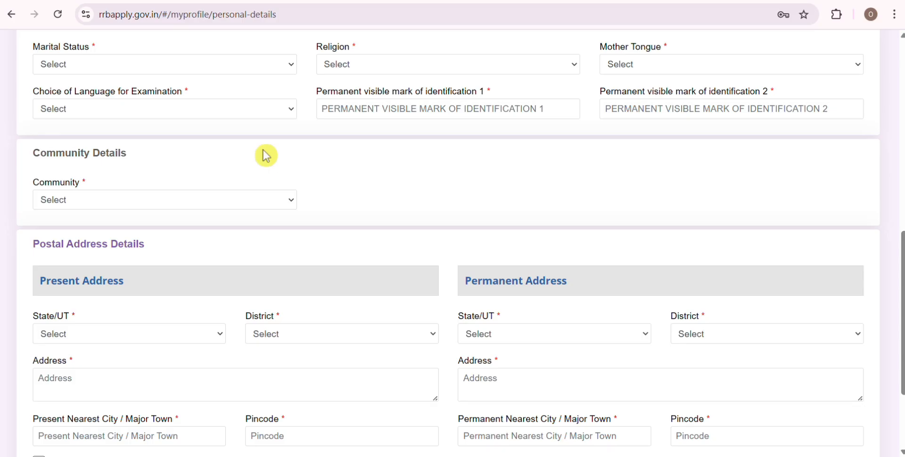
- In the personal details, set the marital status to Unmarried and the religion to Hindu
left_click_drag(31, 47, 110, 55)
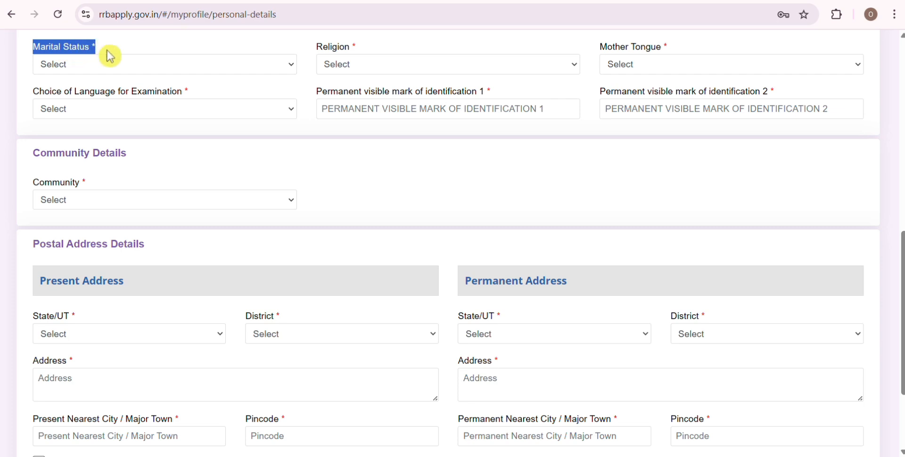
left_click(117, 66)
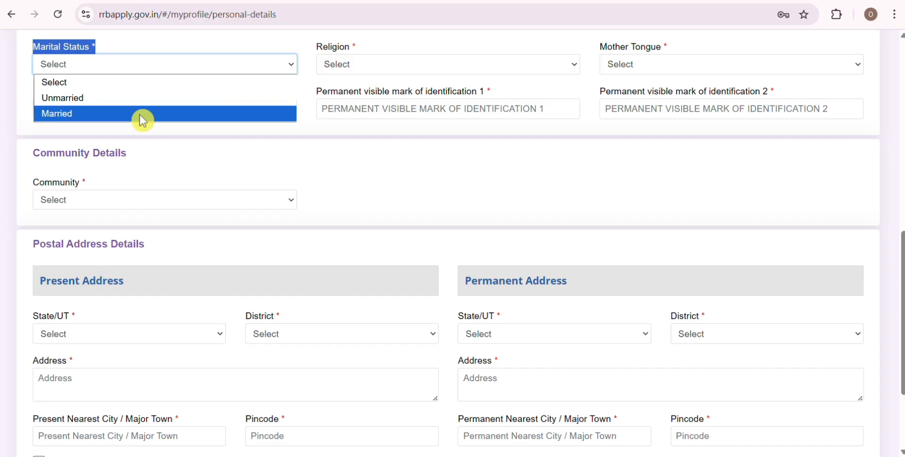
left_click(170, 99)
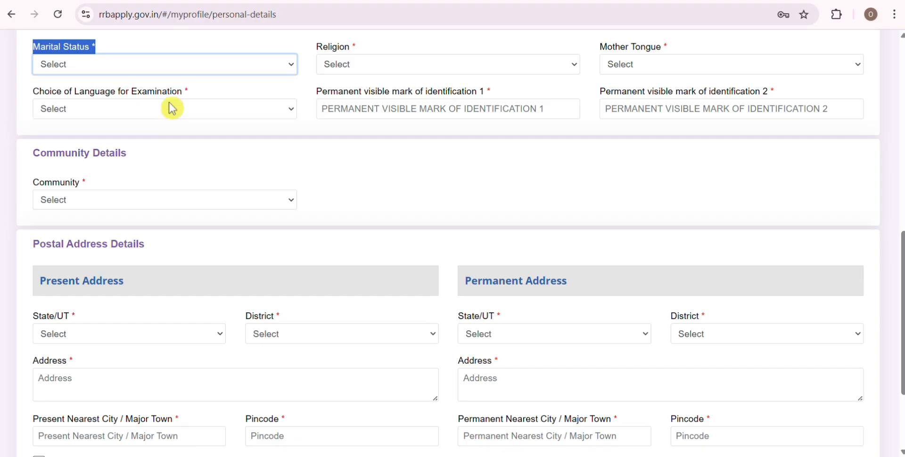
left_click_drag(313, 49, 396, 52)
left_click(384, 65)
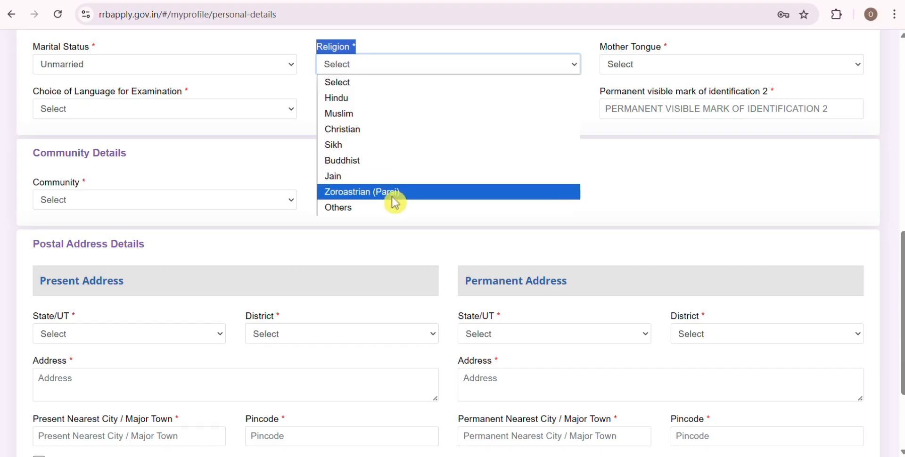
left_click(375, 102)
- Set both the mother tongue and the choice of language for examination to Hindi
left_click_drag(582, 51, 669, 55)
left_click(662, 66)
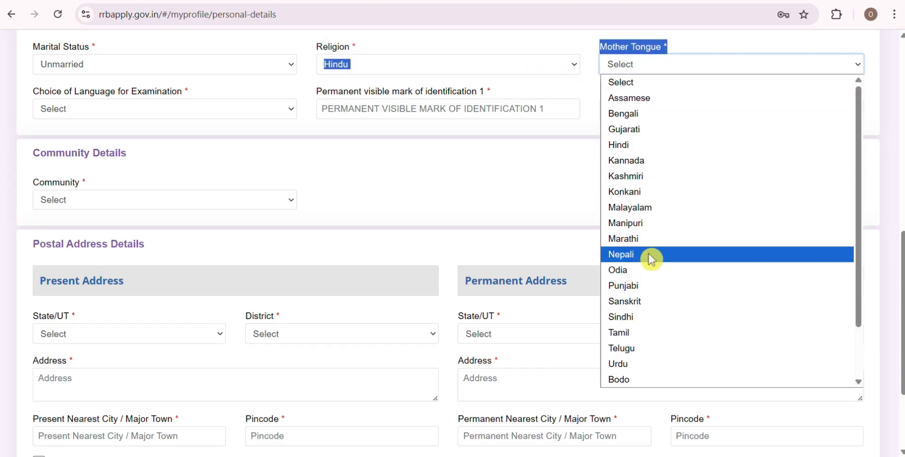
left_click(643, 146)
left_click_drag(196, 86, 38, 102)
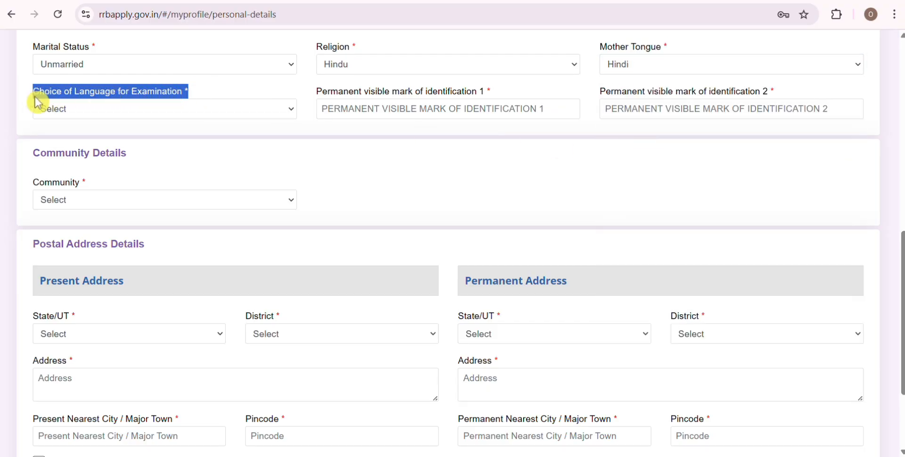
left_click(61, 110)
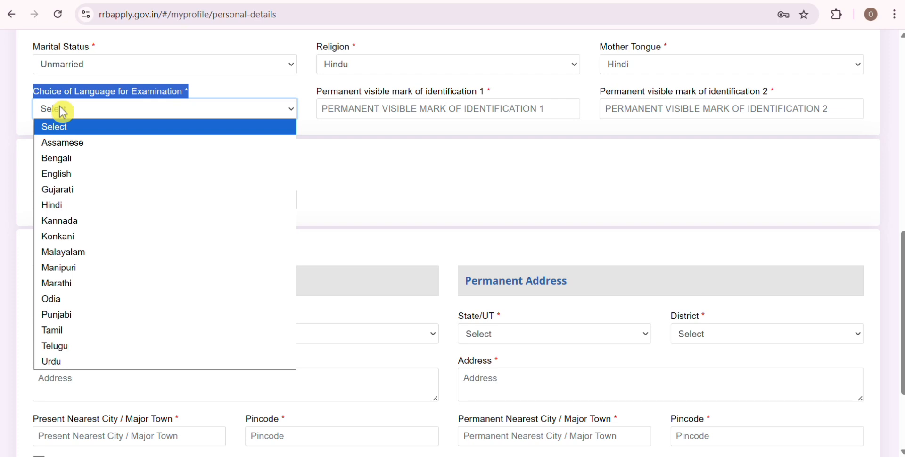
left_click(85, 204)
- Examine the two fields for permanent visible marks of identification
left_click_drag(318, 91, 489, 97)
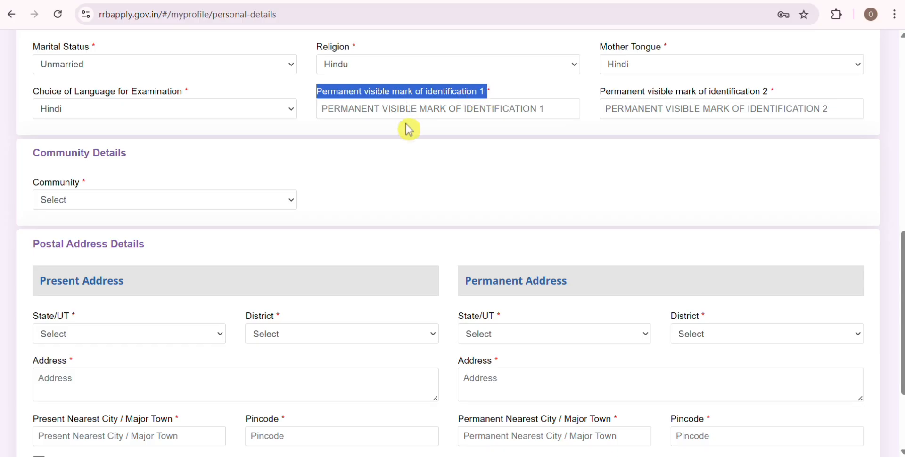
left_click(410, 108)
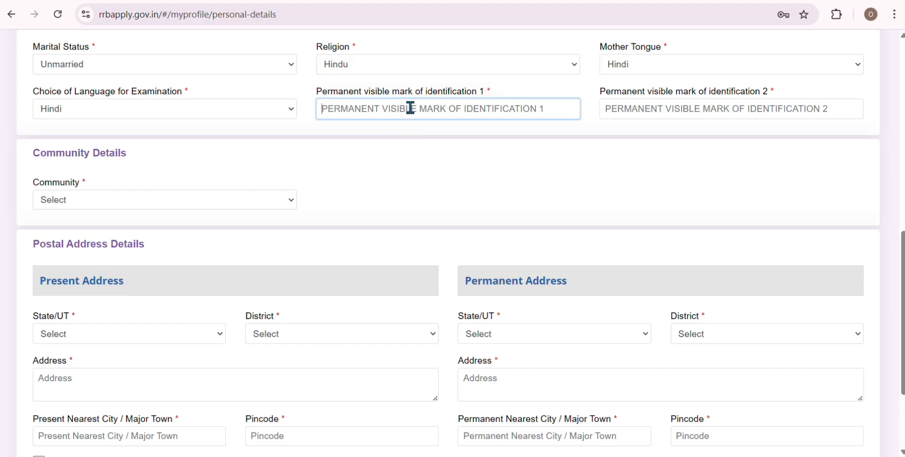
left_click(602, 98)
left_click_drag(605, 99, 726, 108)
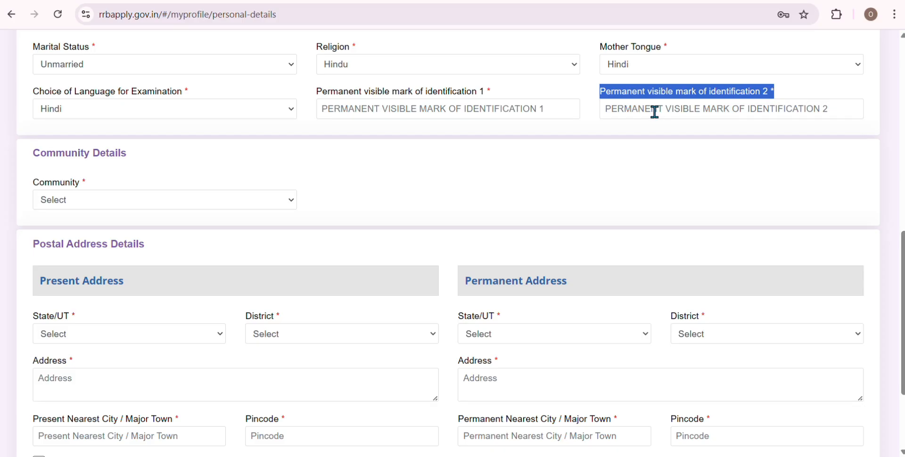
- In the community details, set the community to OBC (Other Backward Classes) and agree to the reservation eligibility notice
left_click(35, 159)
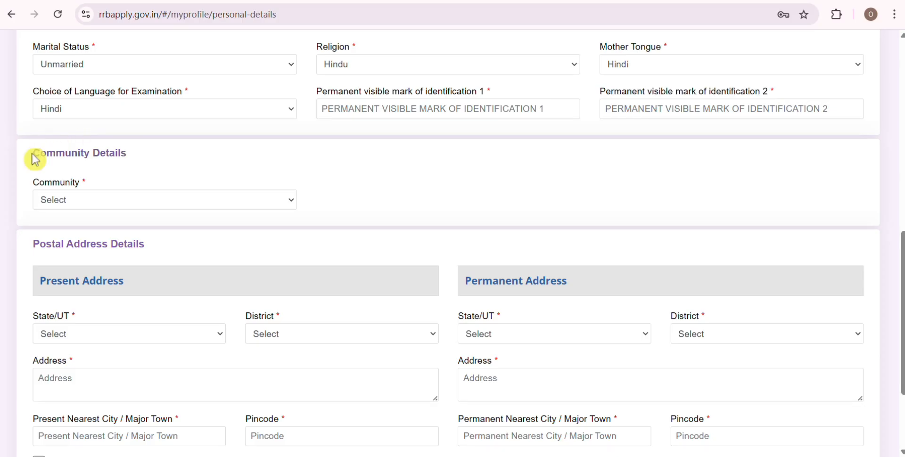
left_click_drag(36, 159, 131, 159)
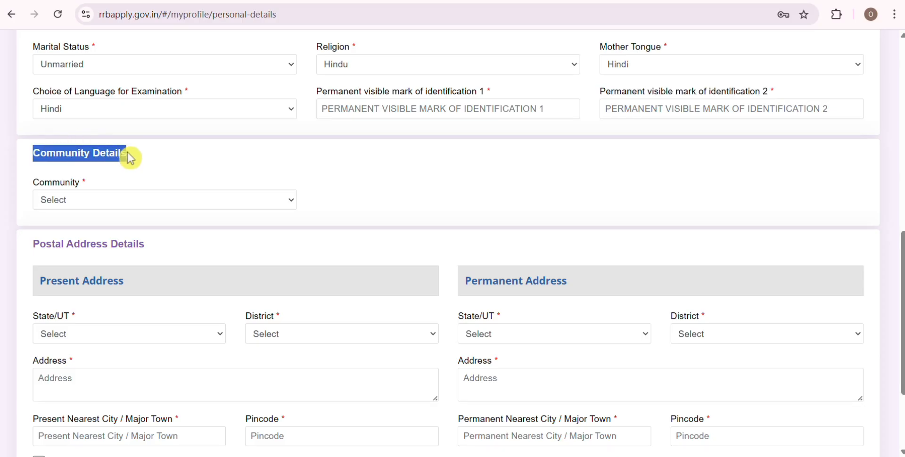
left_click(59, 201)
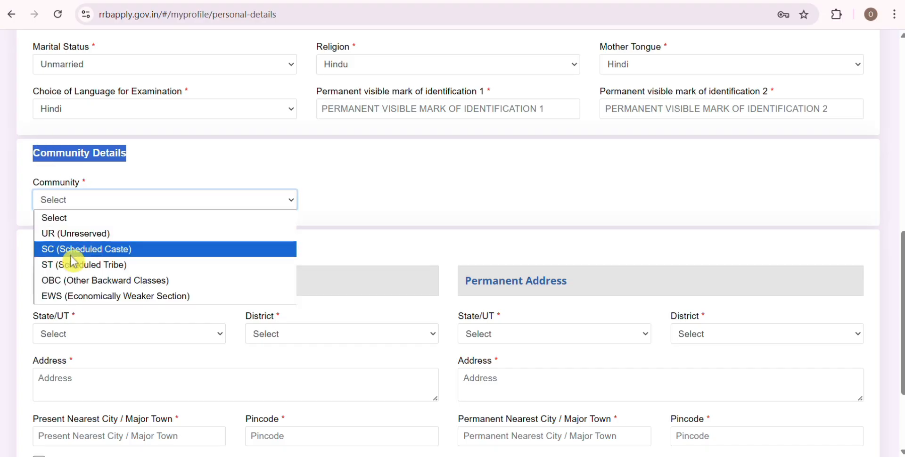
left_click(111, 280)
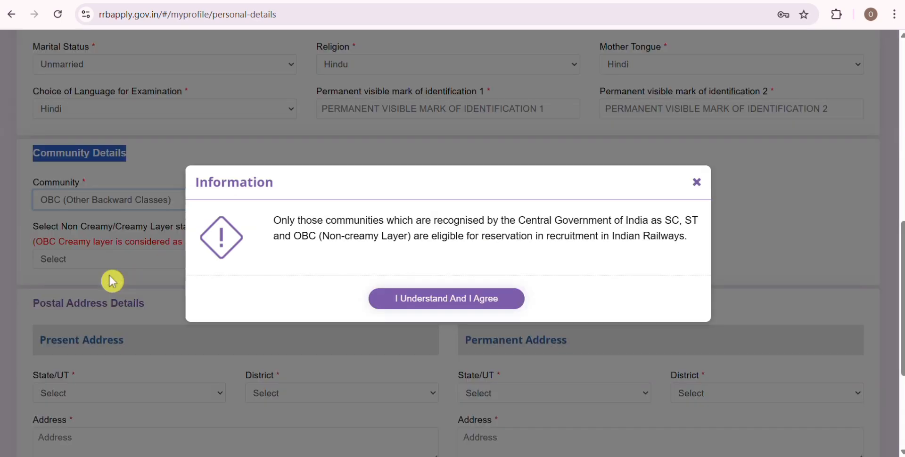
left_click(403, 299)
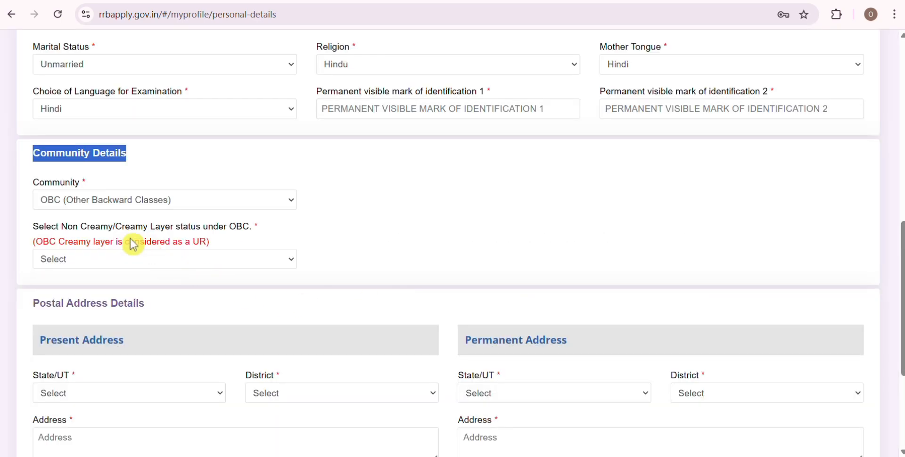
- Set the creamy layer status under OBC to OBC (Non Creamy layer) and agree to the certificate requirement notice
left_click(37, 230)
left_click_drag(34, 229, 256, 230)
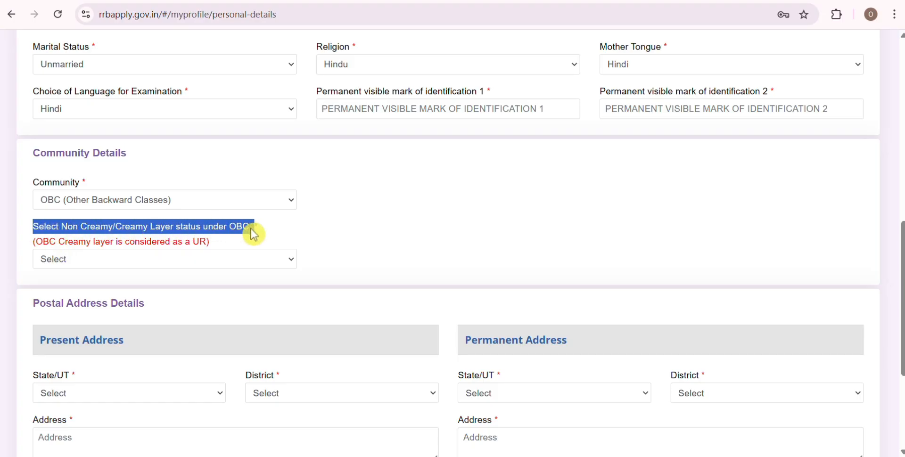
left_click(39, 248)
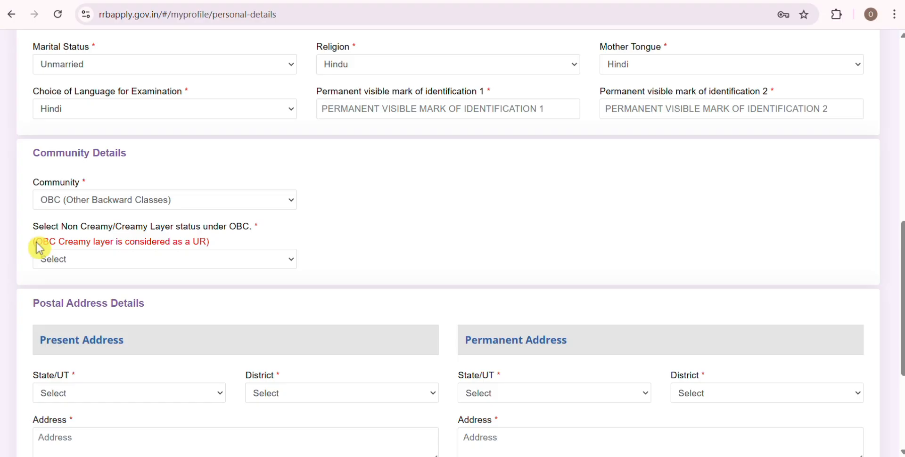
left_click_drag(36, 243, 219, 253)
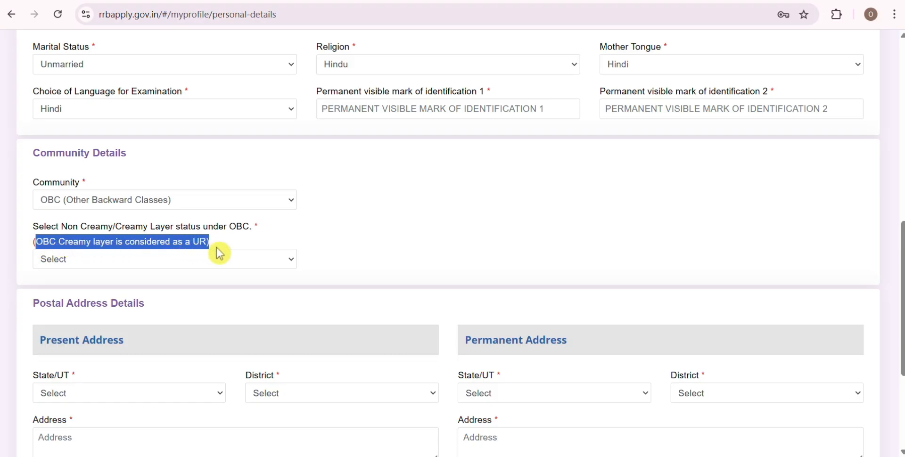
left_click(167, 260)
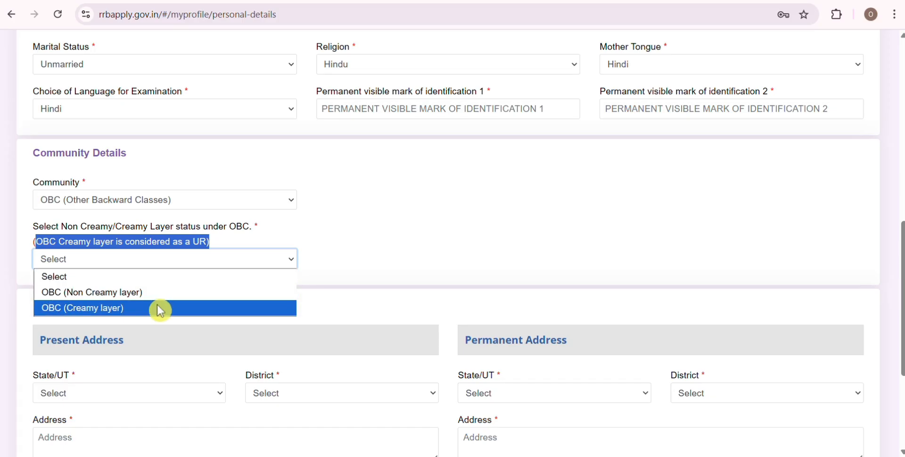
left_click(127, 298)
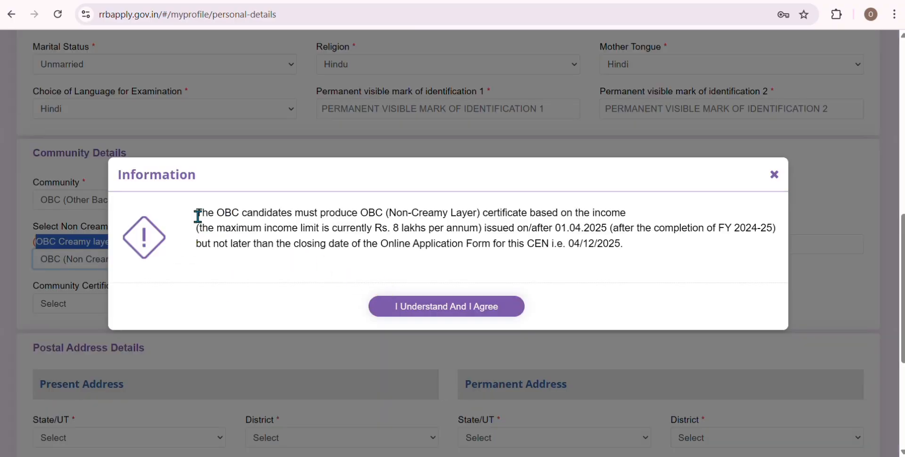
left_click_drag(198, 216, 636, 257)
left_click(637, 257)
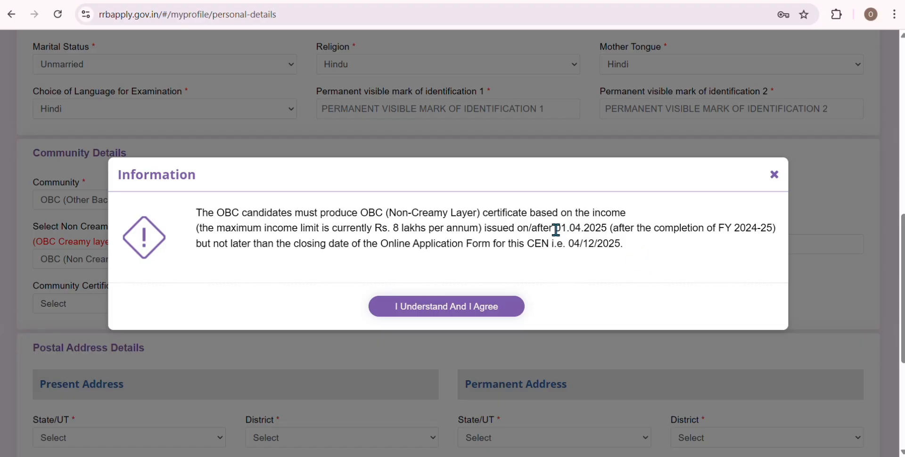
left_click_drag(555, 230, 622, 245)
left_click(462, 312)
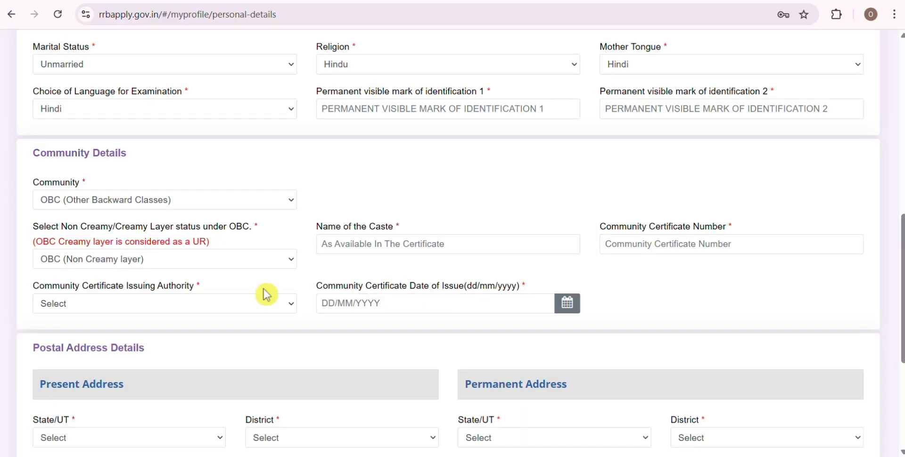
- Examine the caste name and community certificate number fields in the community details
left_click_drag(319, 230, 402, 229)
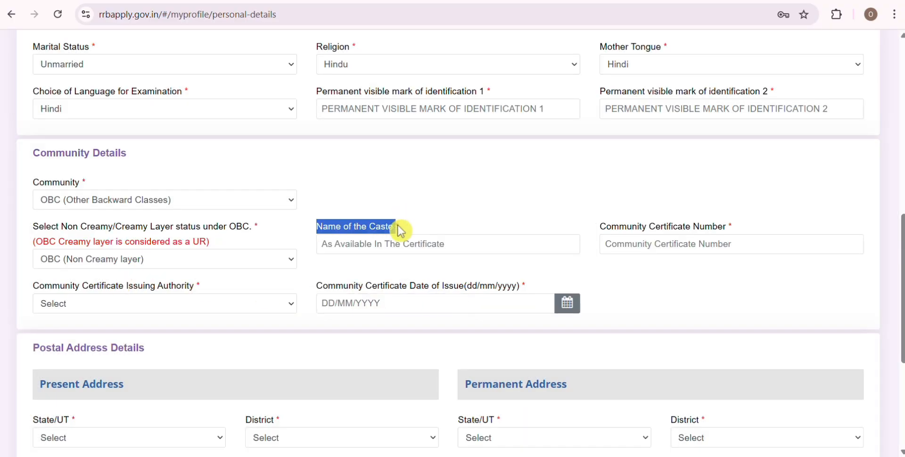
left_click(391, 244)
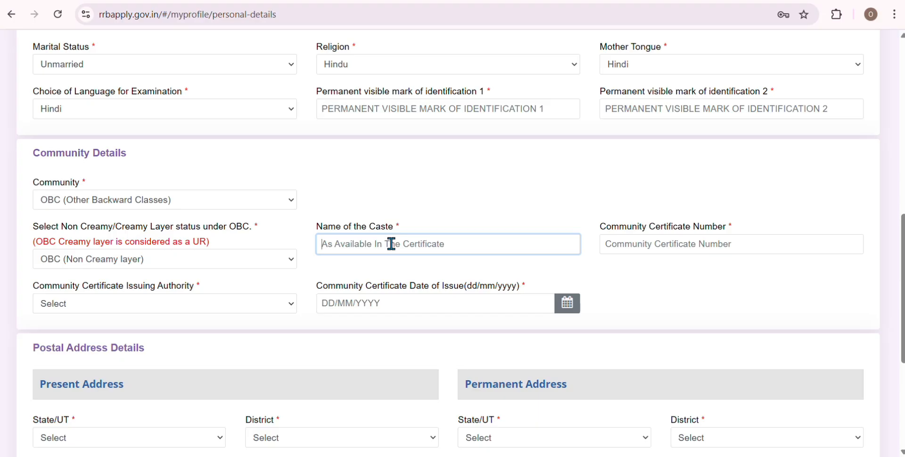
left_click_drag(594, 231, 727, 228)
left_click(694, 248)
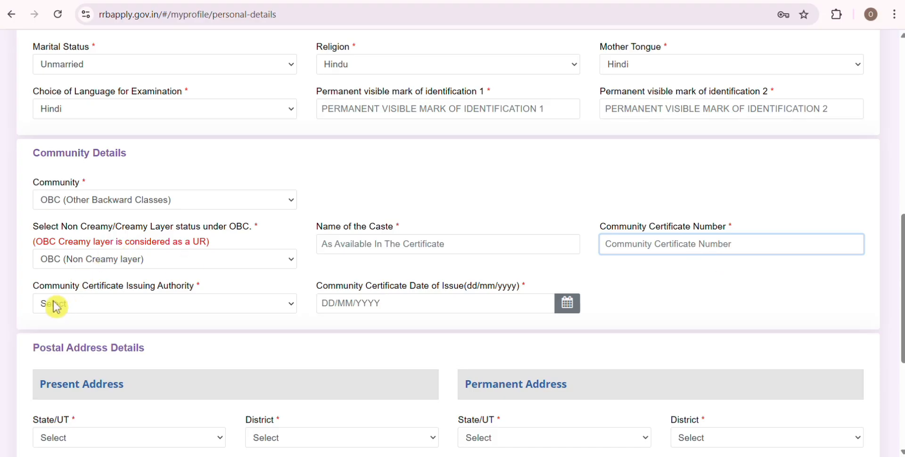
- Set the community certificate's issuing authority to Sub-Divisional Magistrate and its issuing state to Bihar
left_click_drag(29, 289, 198, 285)
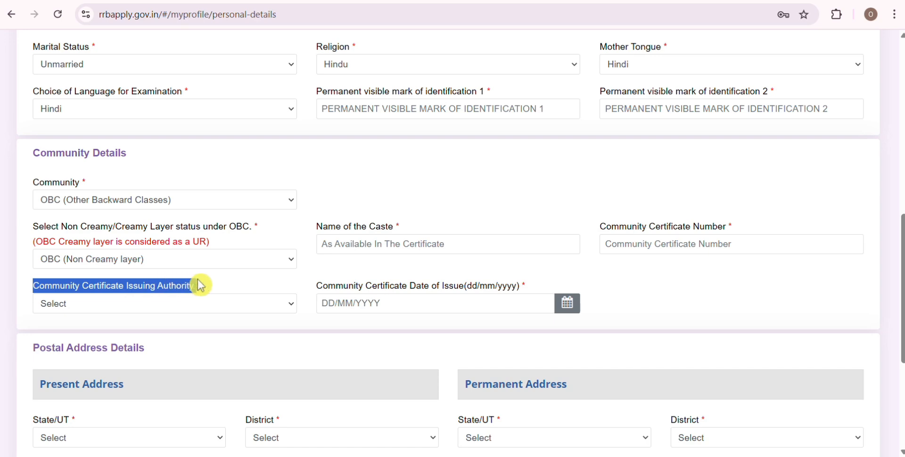
left_click(203, 303)
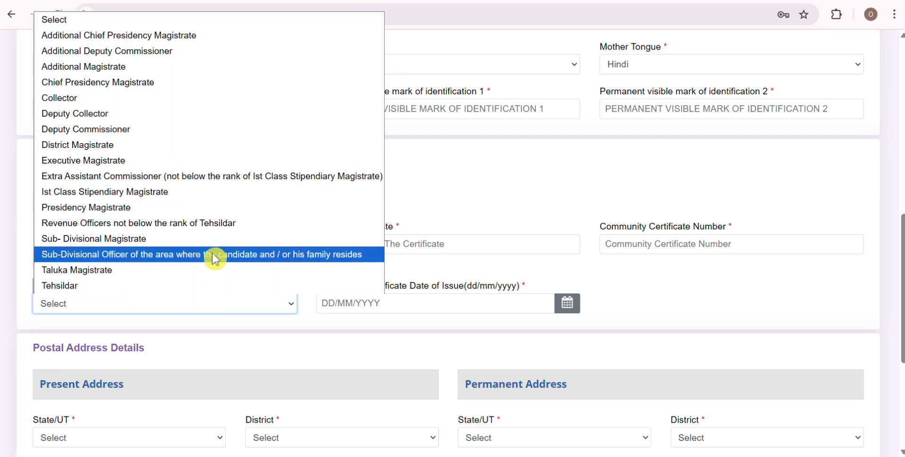
left_click(176, 237)
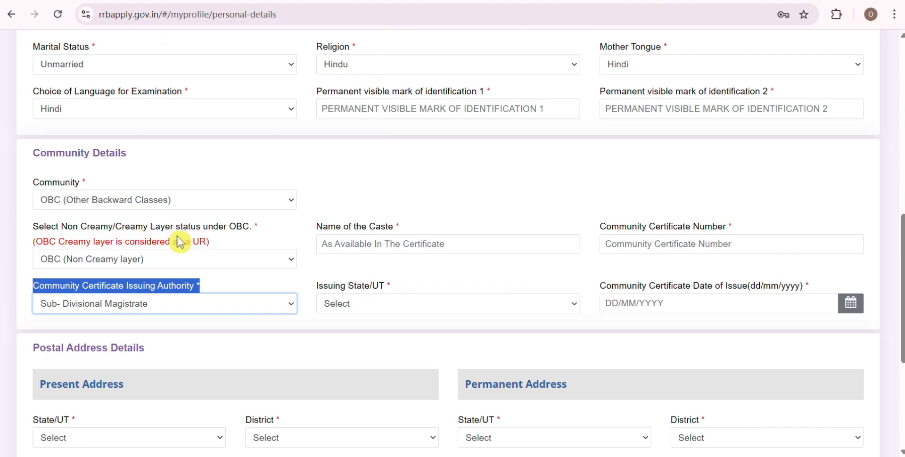
left_click_drag(328, 291, 386, 288)
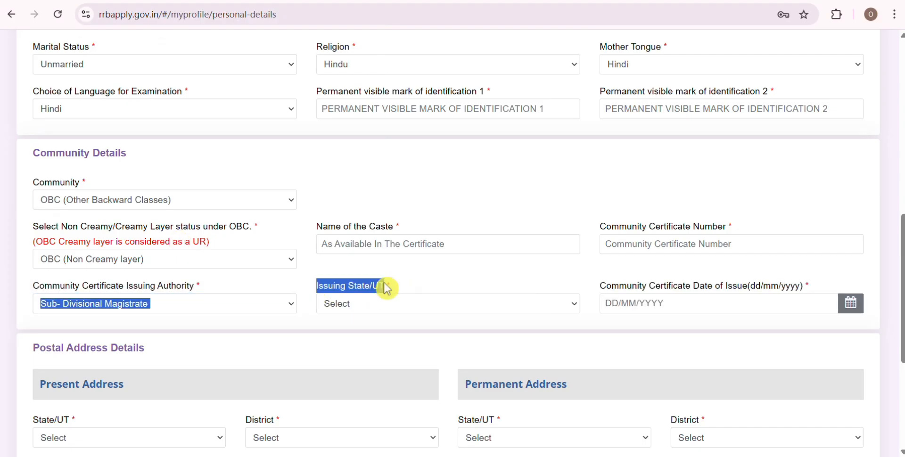
left_click(374, 304)
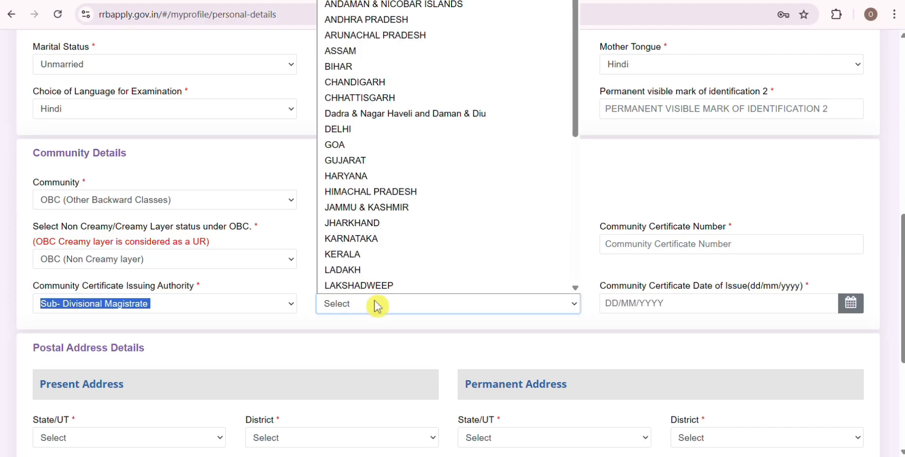
left_click(365, 74)
left_click(442, 275)
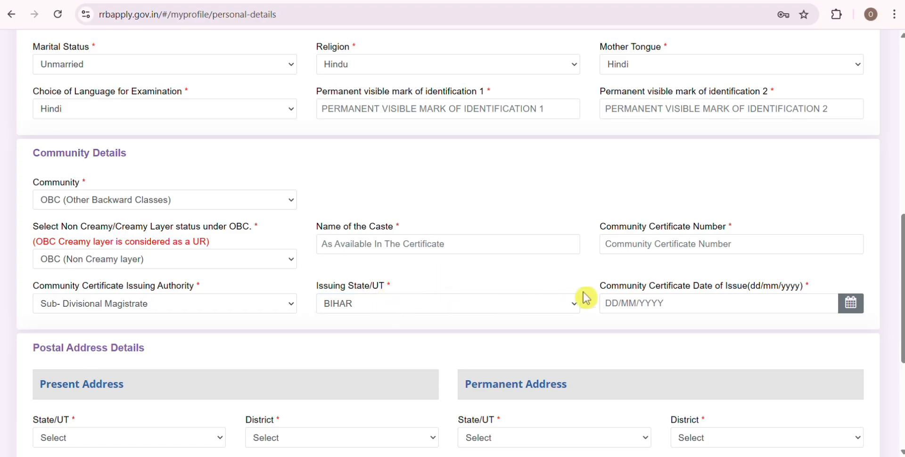
- Set the community certificate's date of issue to 05/11/2025
left_click_drag(601, 288, 800, 294)
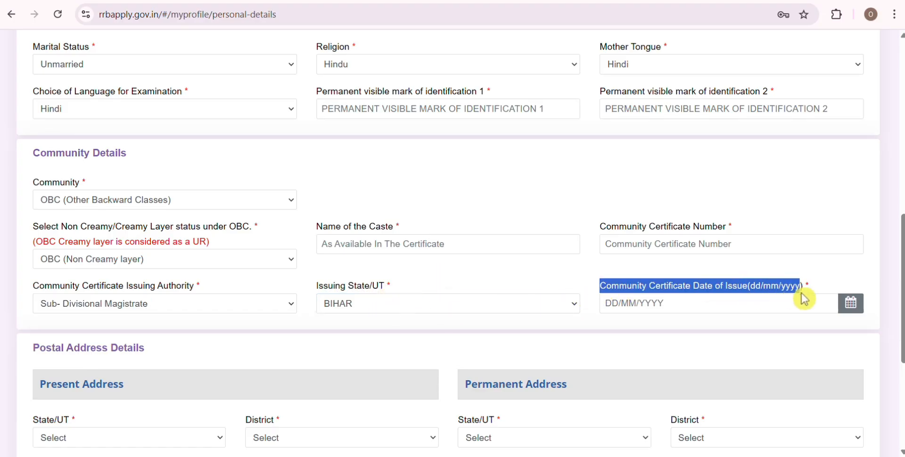
left_click(659, 302)
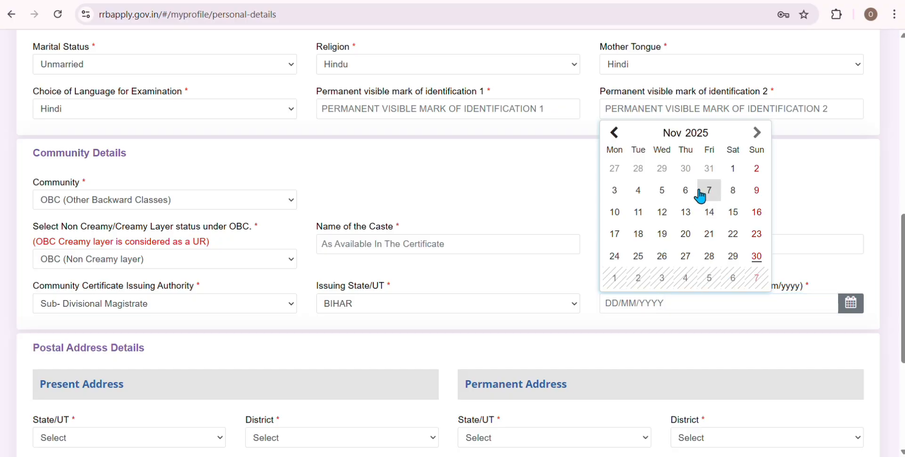
left_click(662, 191)
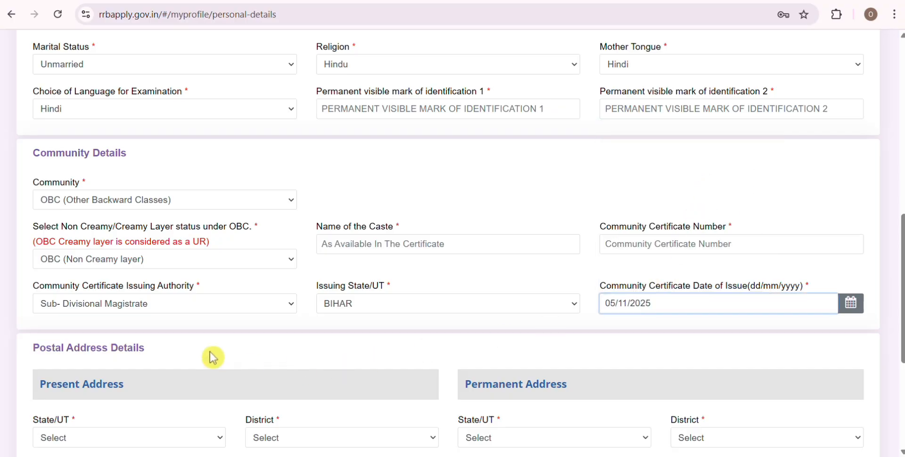
- In the postal address details, set the present address state to Bihar
scroll(198, 247, "down", 4)
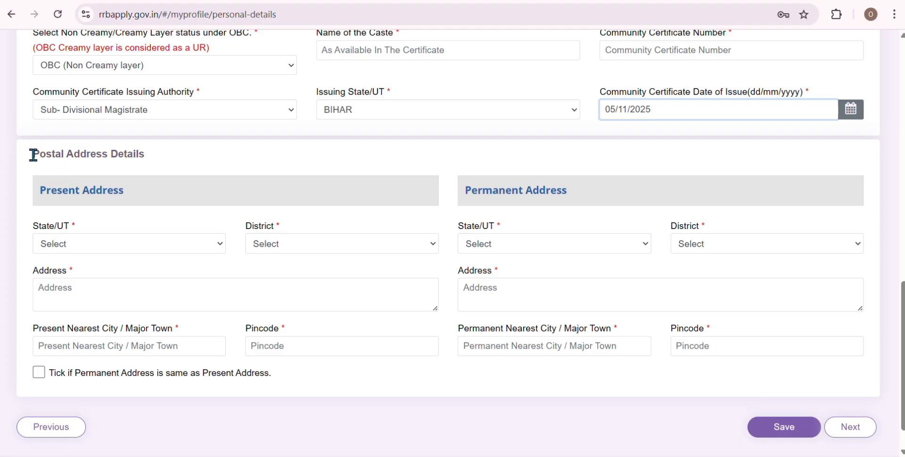
left_click_drag(32, 154, 156, 166)
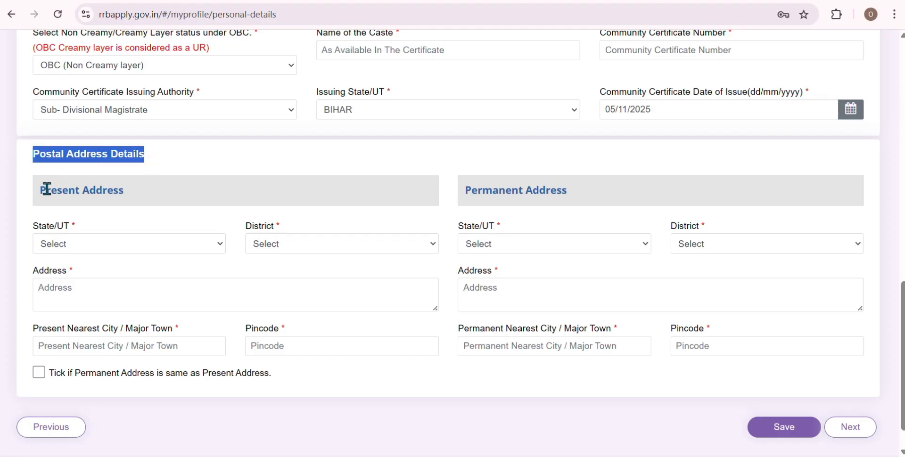
left_click_drag(40, 189, 138, 188)
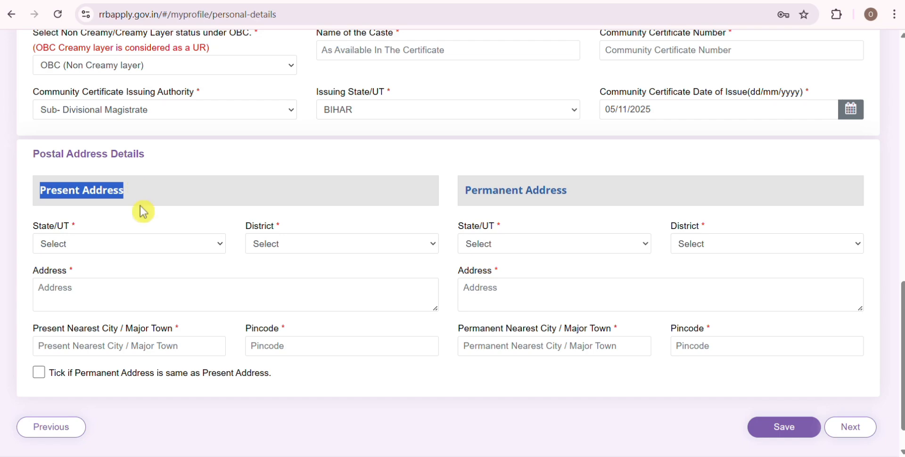
left_click(66, 246)
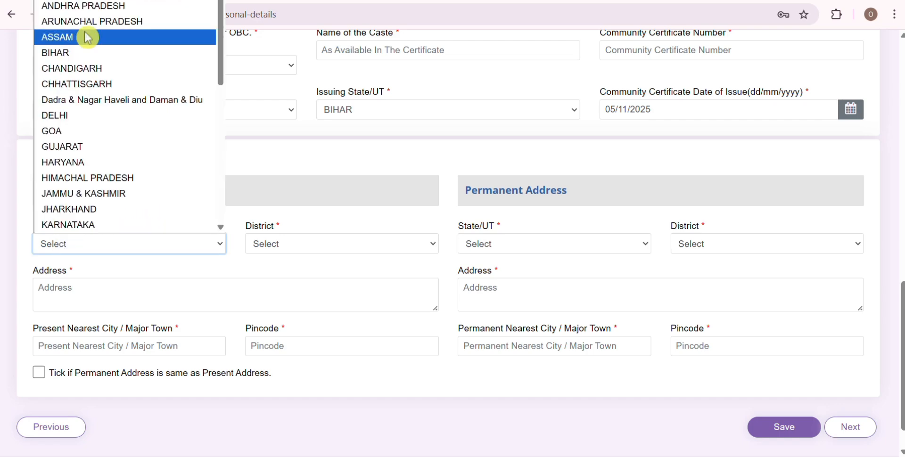
scroll(116, 164, "down", 8)
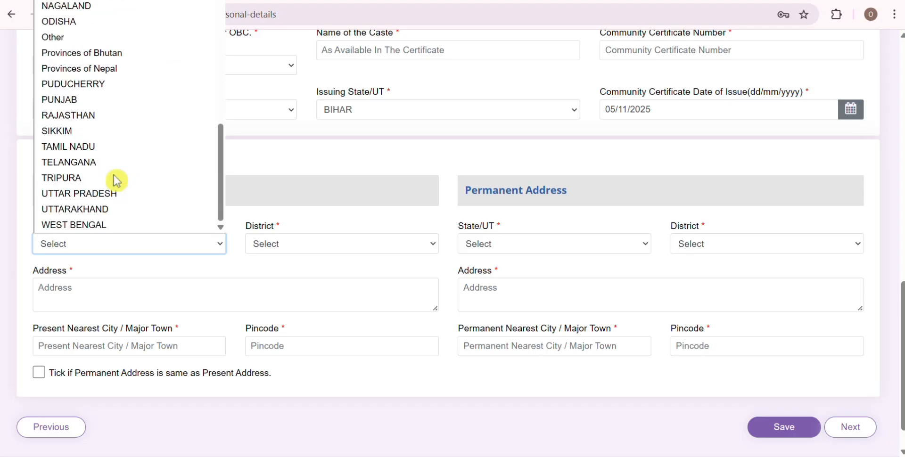
scroll(116, 181, "up", 5)
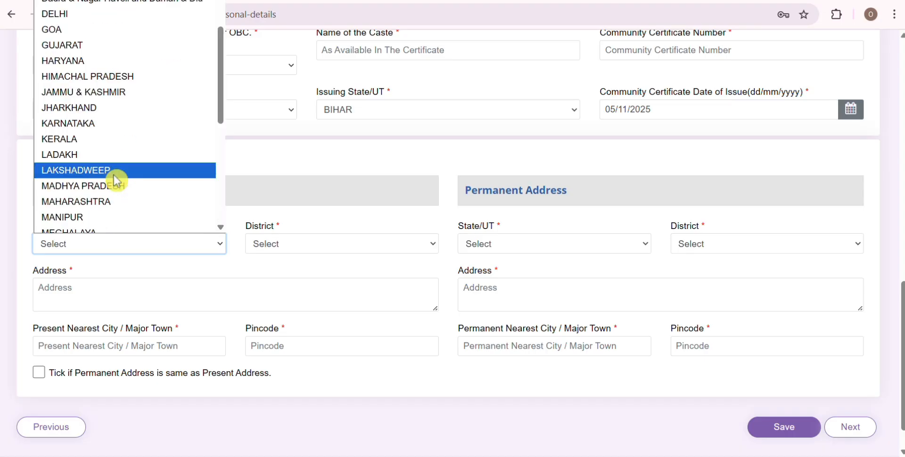
scroll(116, 181, "up", 2)
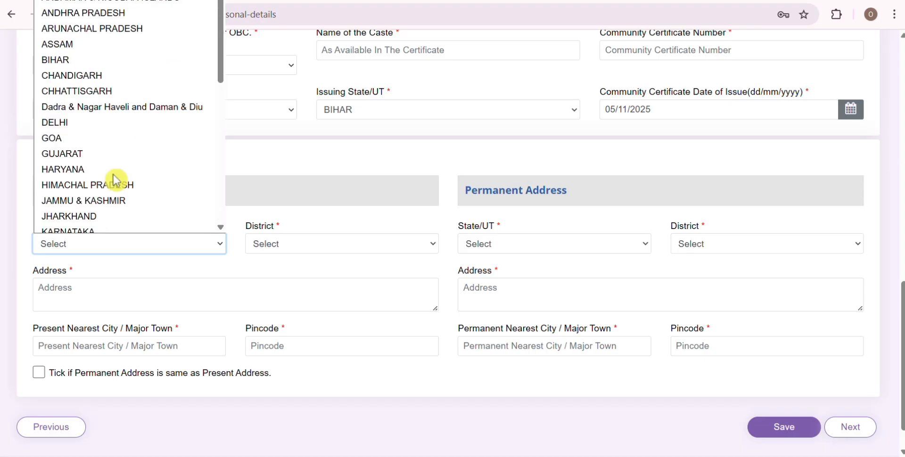
left_click(88, 61)
- Set the present address district to Saran
left_click_drag(242, 236, 291, 229)
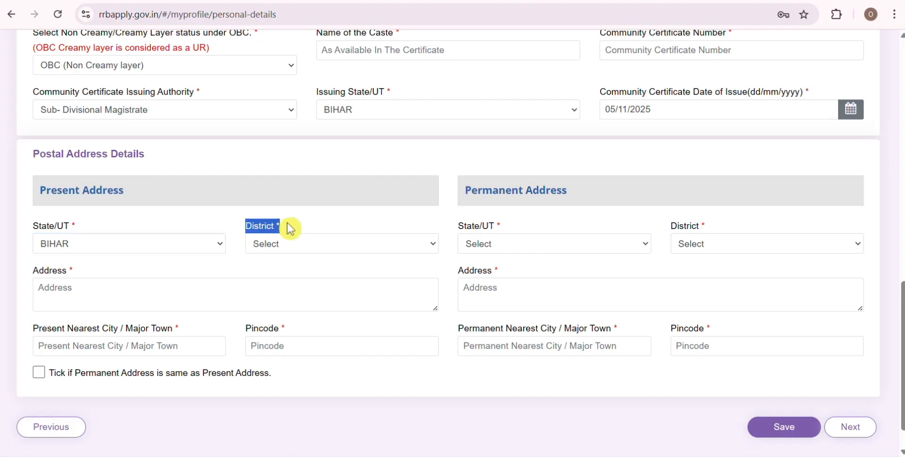
left_click(290, 248)
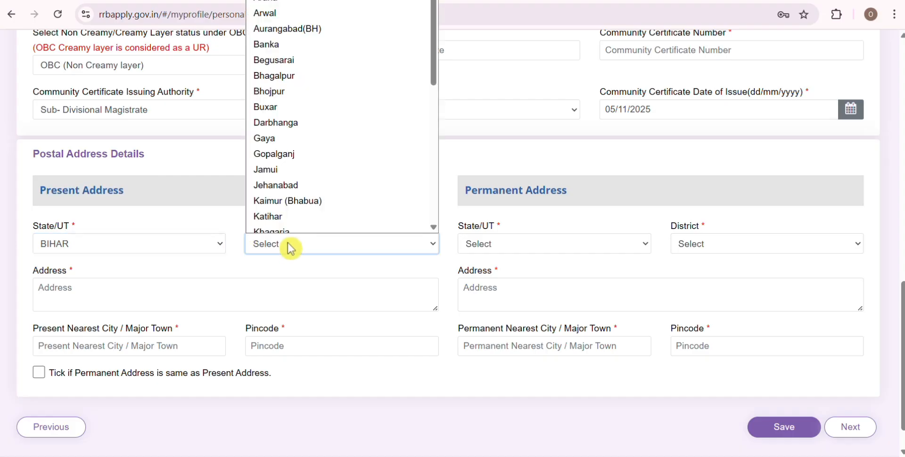
scroll(311, 155, "down", 7)
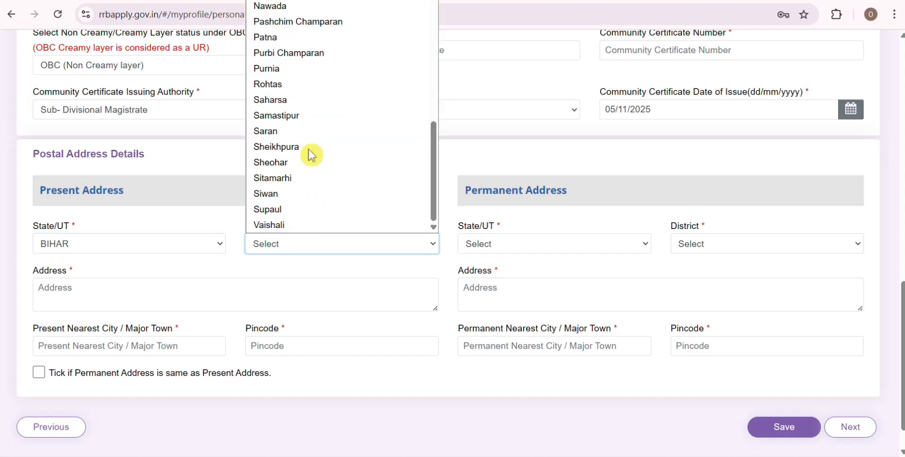
left_click(311, 140)
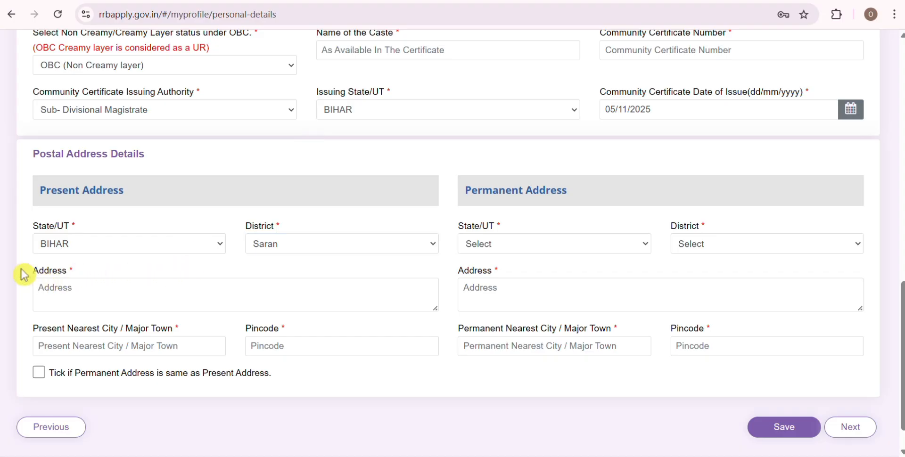
- Check the remaining present address fields and continue from the personal details to the Other Details page
left_click_drag(21, 272, 87, 273)
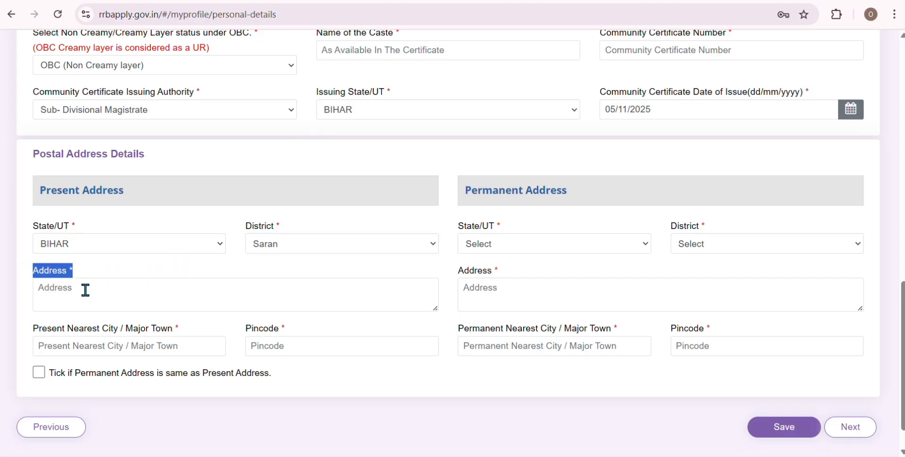
left_click_drag(37, 332, 170, 334)
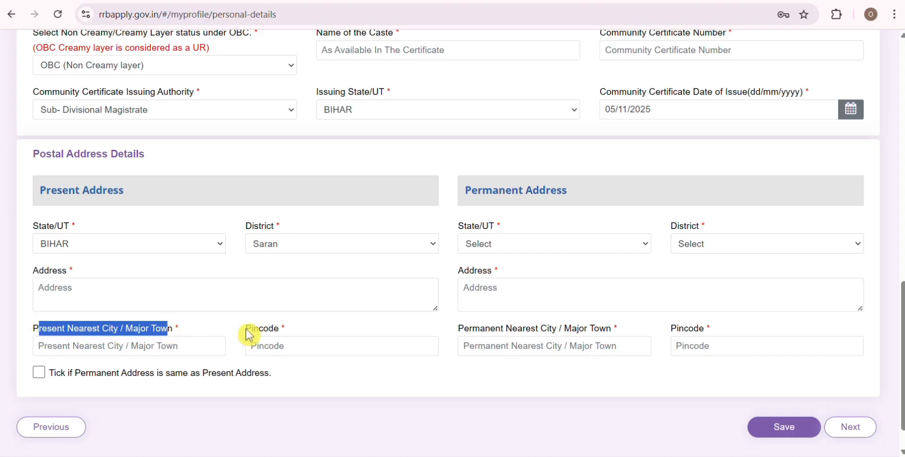
left_click_drag(247, 333, 288, 347)
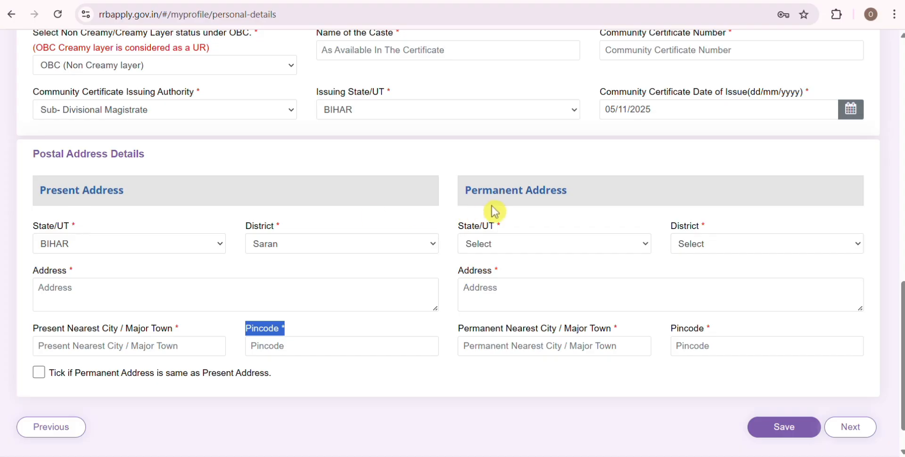
left_click(431, 231)
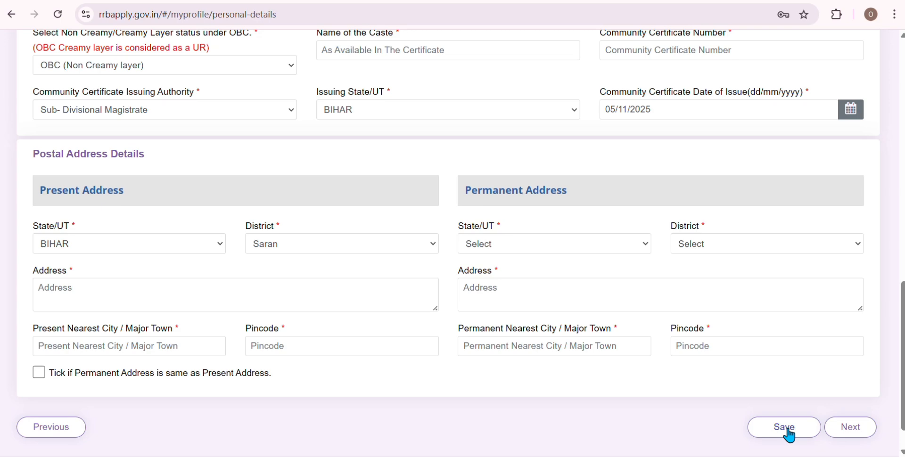
left_click(862, 439)
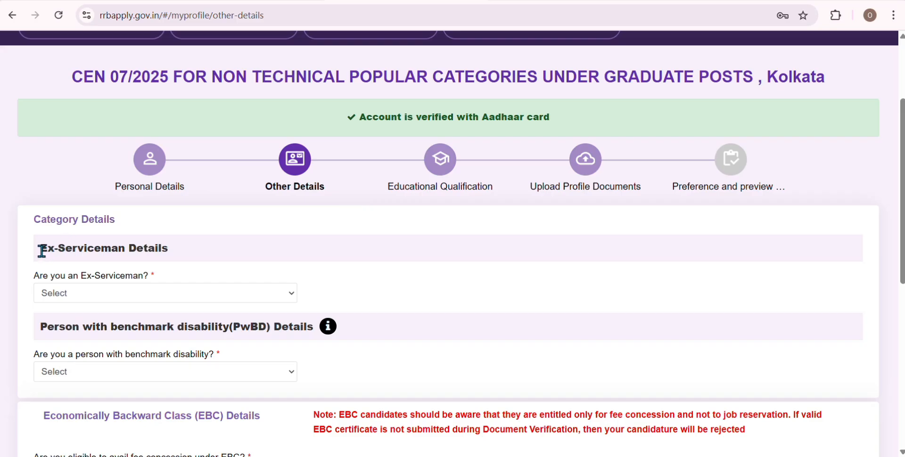
- Declare the applicant an ex-serviceman and set the defence service to Army
left_click_drag(41, 251, 162, 250)
left_click(99, 294)
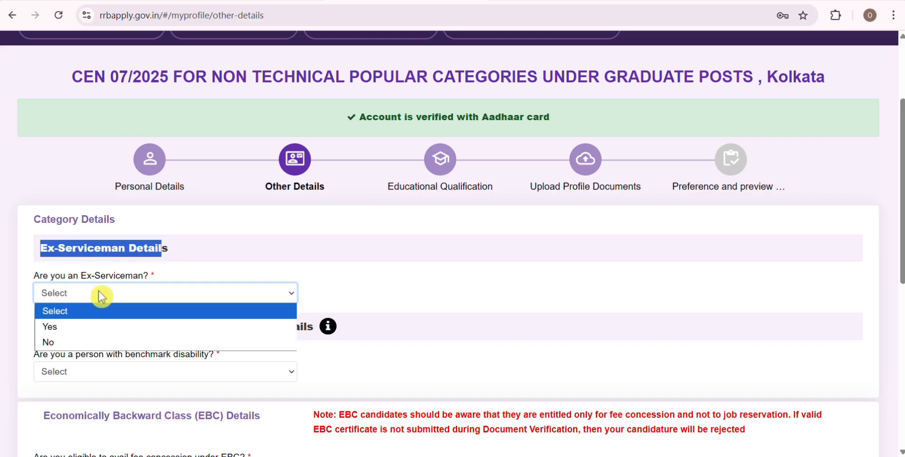
left_click(115, 328)
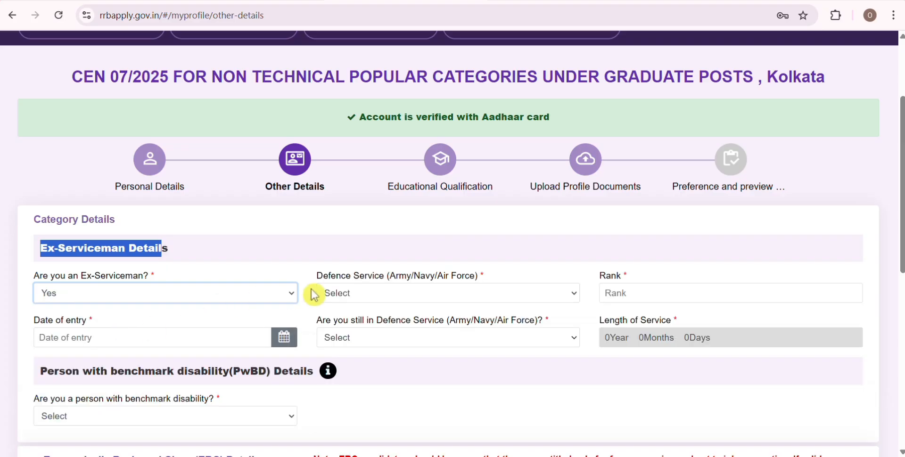
left_click_drag(317, 276, 463, 284)
left_click(443, 297)
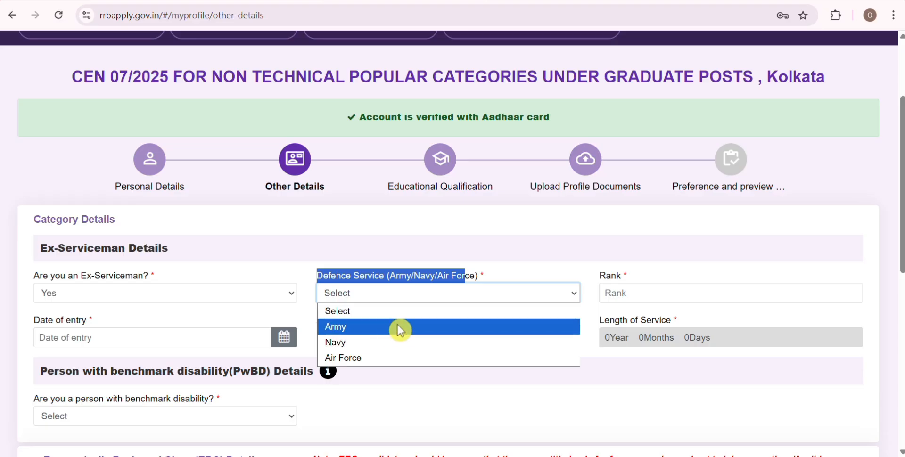
left_click(396, 326)
double_click(602, 277)
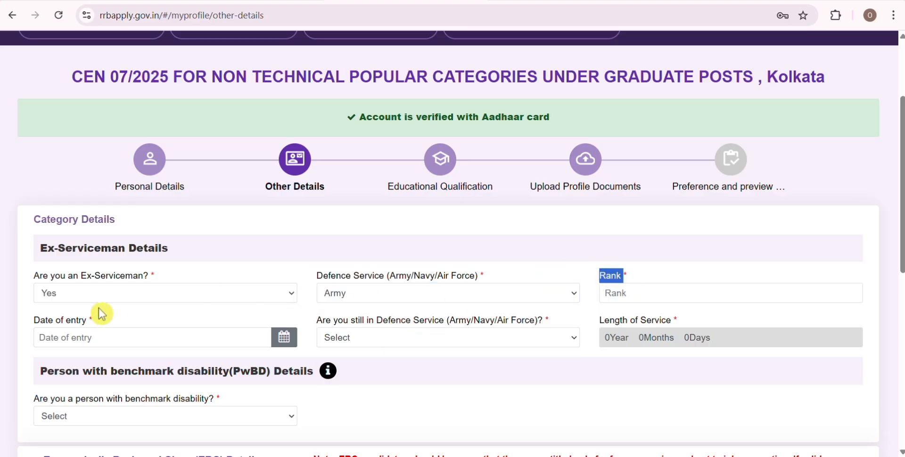
- Set the ex-serviceman date of entry to 20/11/2019
left_click_drag(97, 322, 33, 324)
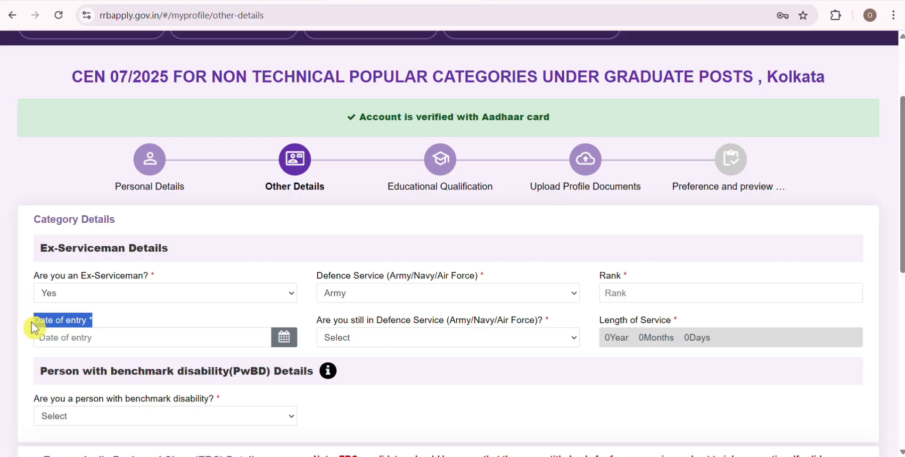
left_click(99, 336)
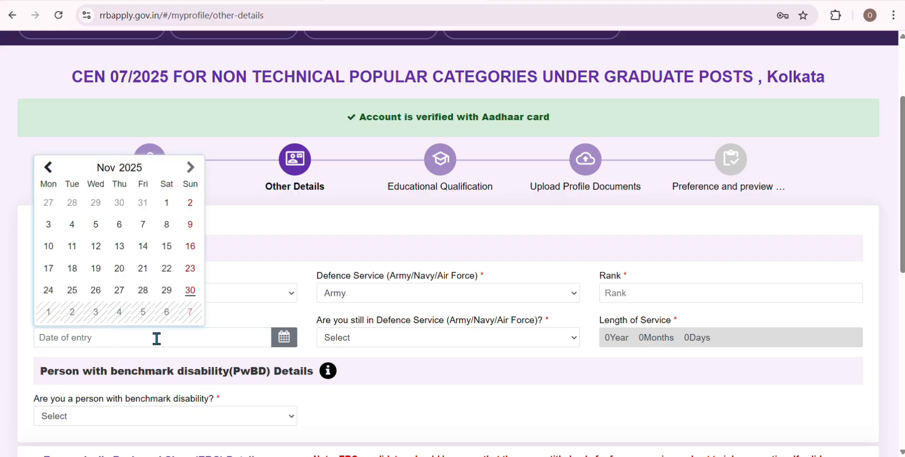
left_click(124, 170)
left_click(95, 222)
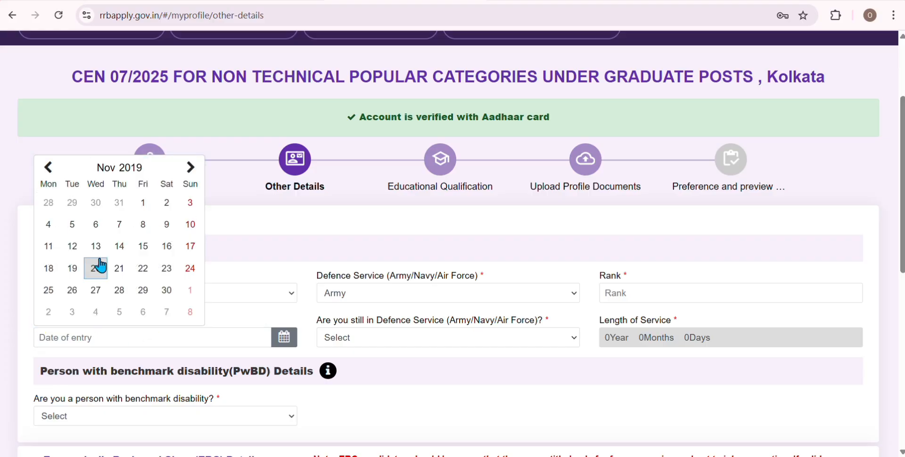
left_click(99, 268)
- Answer Yes to still being in defence service
left_click_drag(317, 320, 543, 324)
left_click(500, 340)
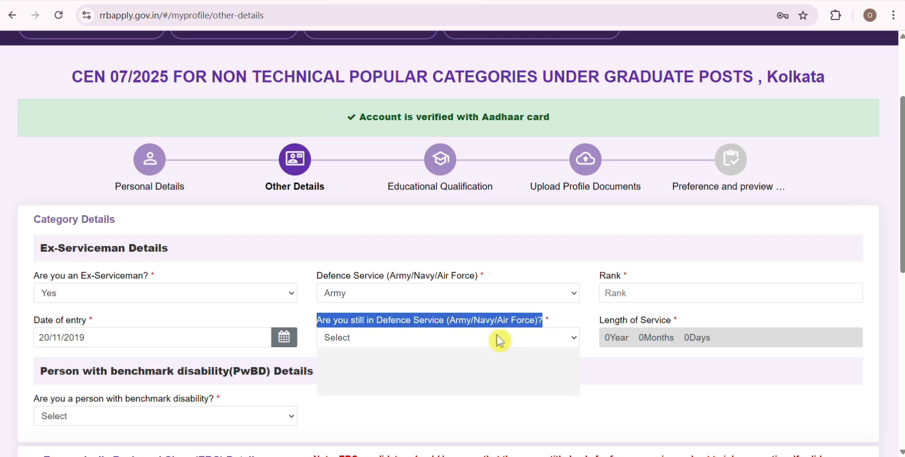
left_click(408, 372)
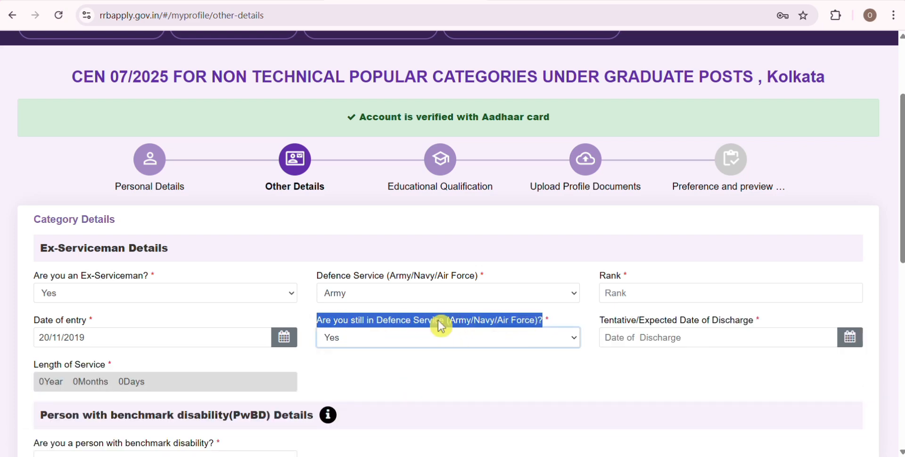
left_click(605, 324)
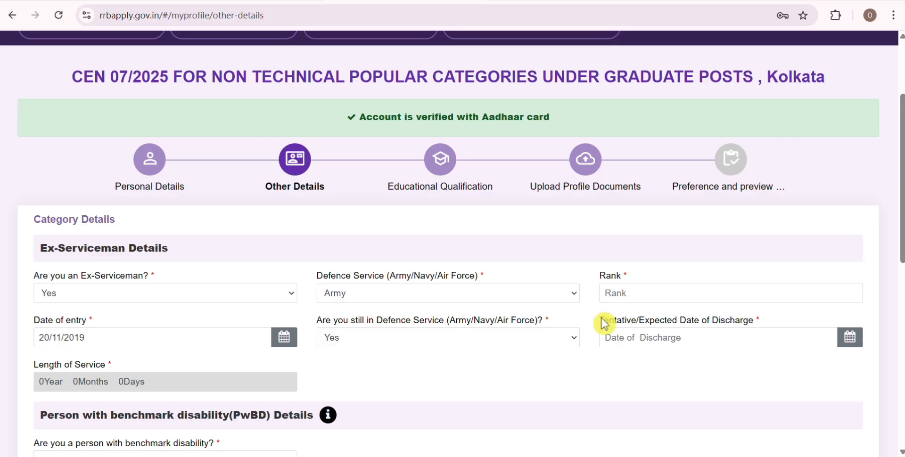
left_click_drag(605, 324, 768, 321)
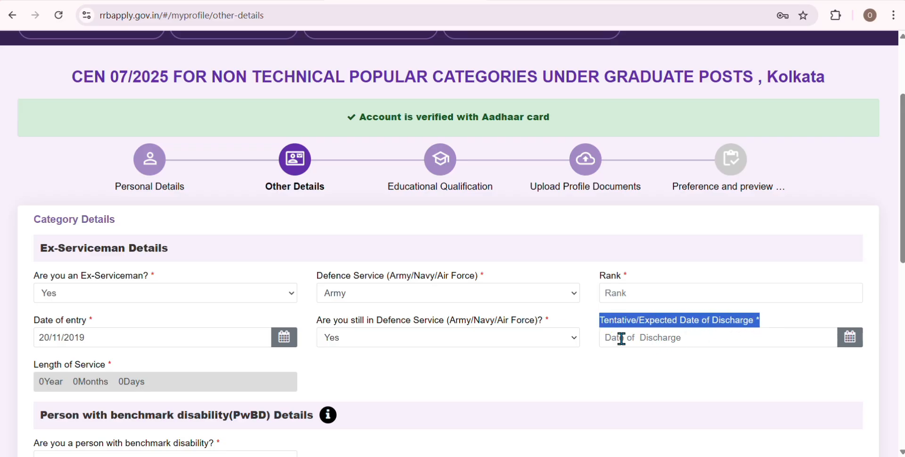
- Change the still in defence service answer to No and set the date of discharge to 13/11/2025
left_click(424, 338)
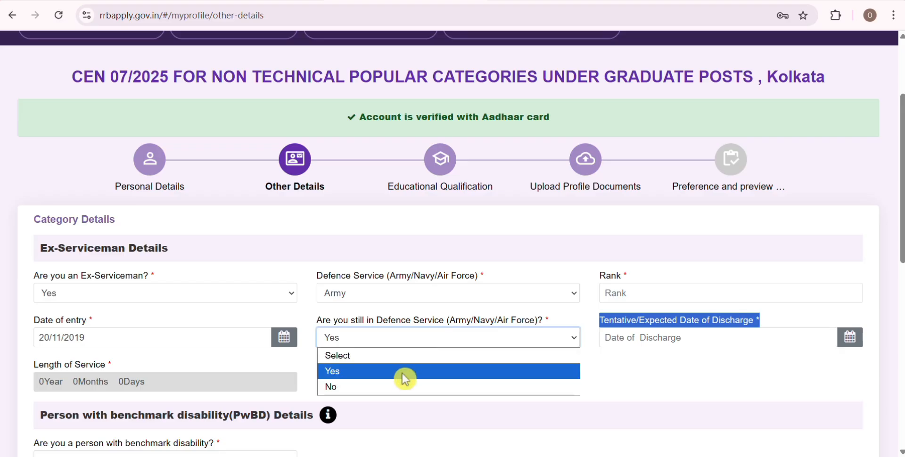
left_click(404, 385)
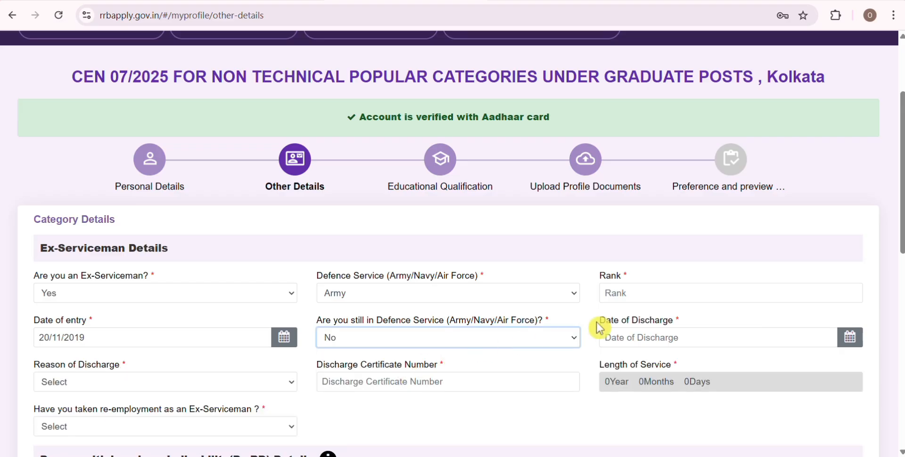
left_click_drag(598, 326, 686, 323)
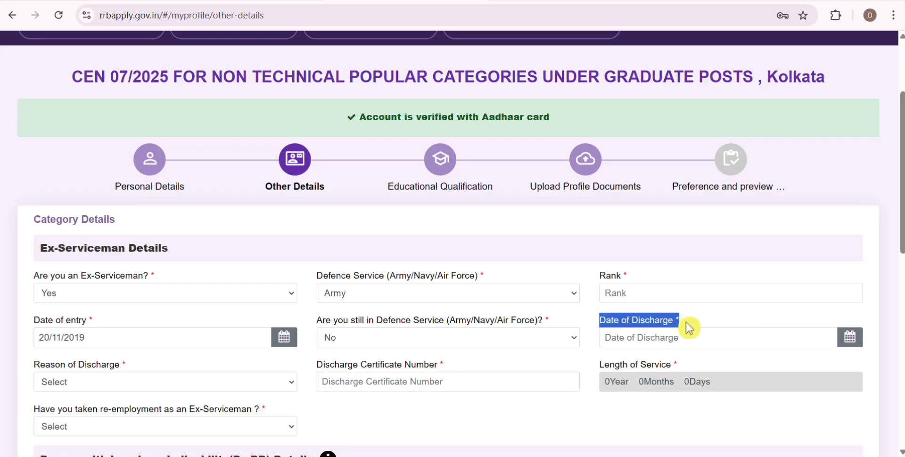
left_click(683, 333)
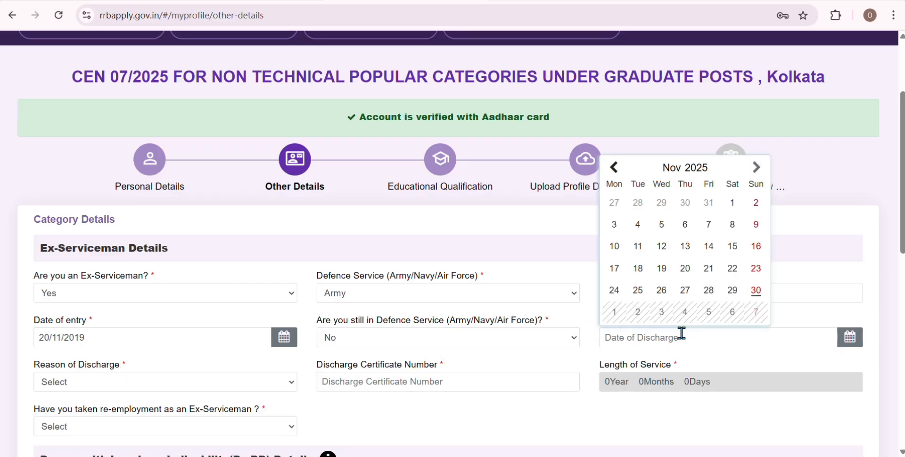
left_click(685, 246)
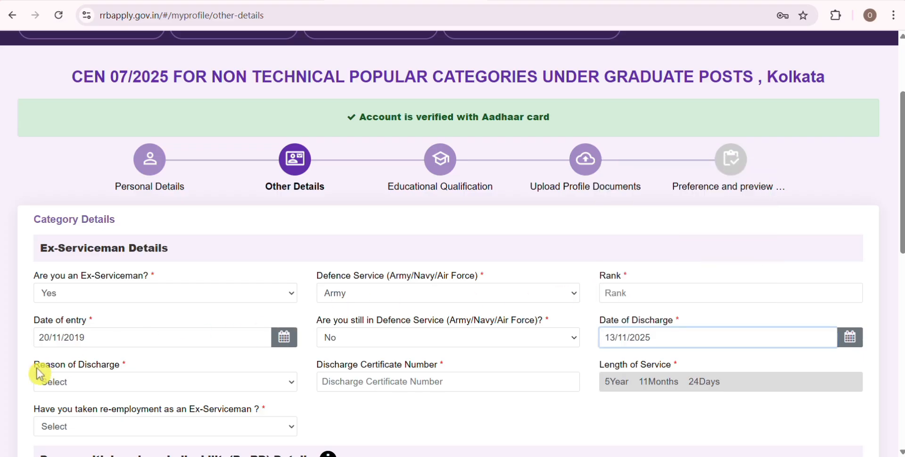
- Examine the reason of discharge options and the discharge certificate number field
left_click_drag(40, 374, 129, 369)
left_click(127, 384)
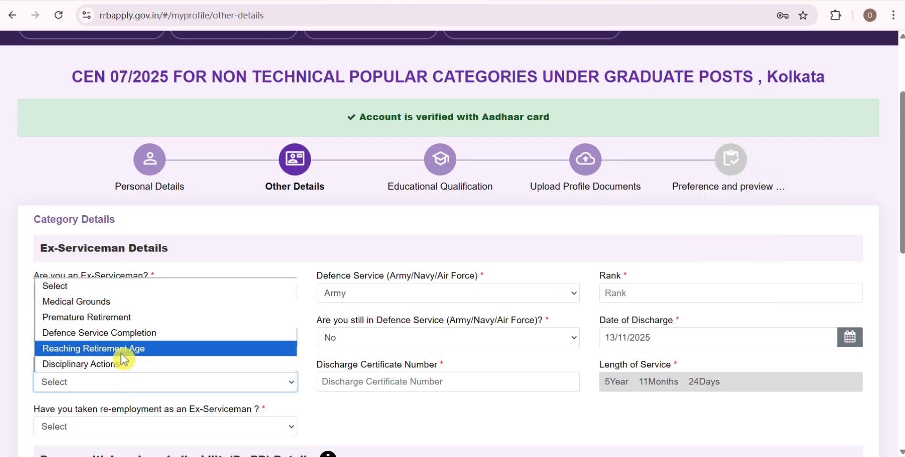
left_click(311, 358)
left_click(306, 369)
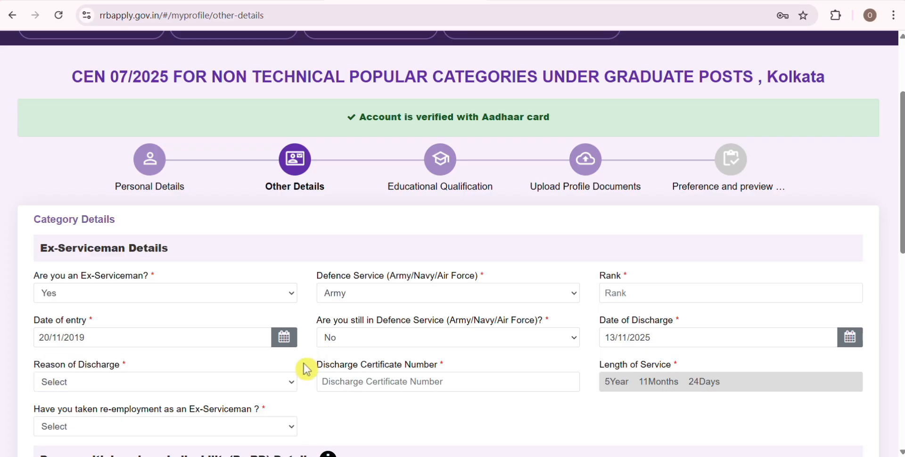
left_click_drag(307, 370, 454, 374)
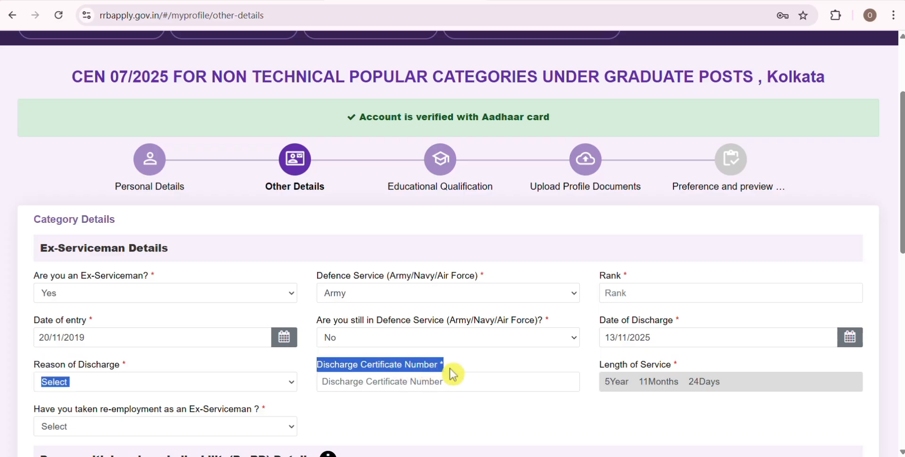
left_click(414, 379)
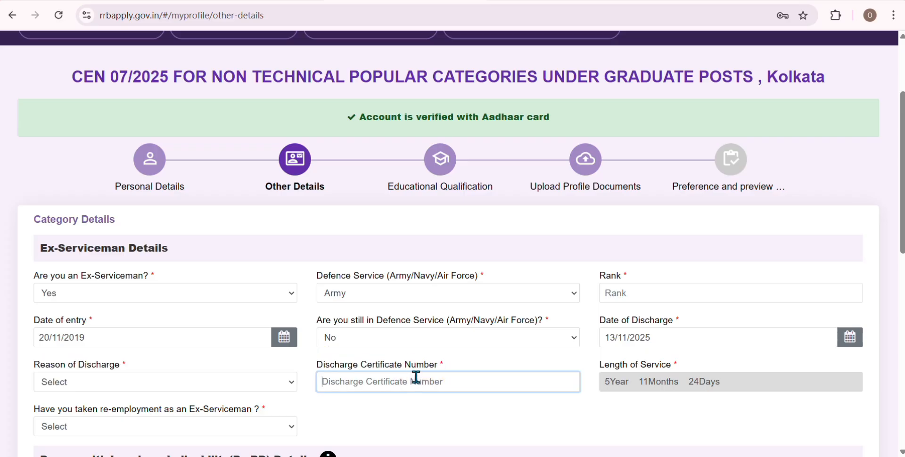
- Set the ex-serviceman answer to No and the person with benchmark disability answer to Yes
left_click(110, 297)
left_click(90, 338)
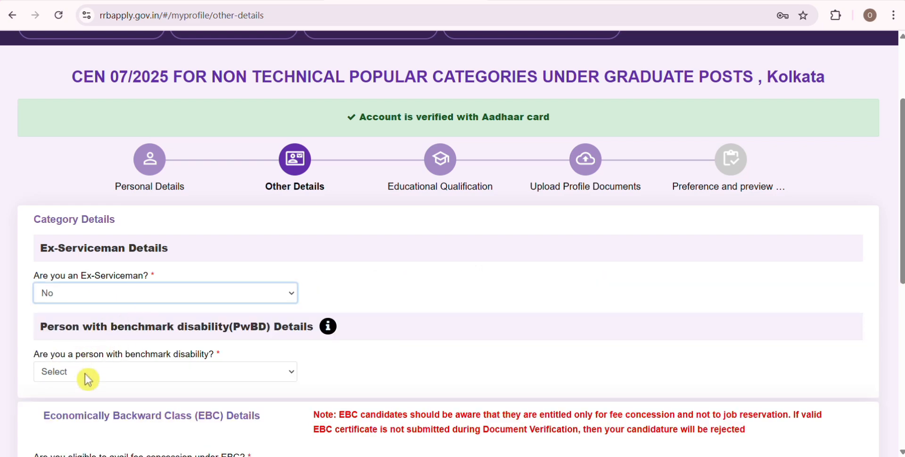
left_click(99, 374)
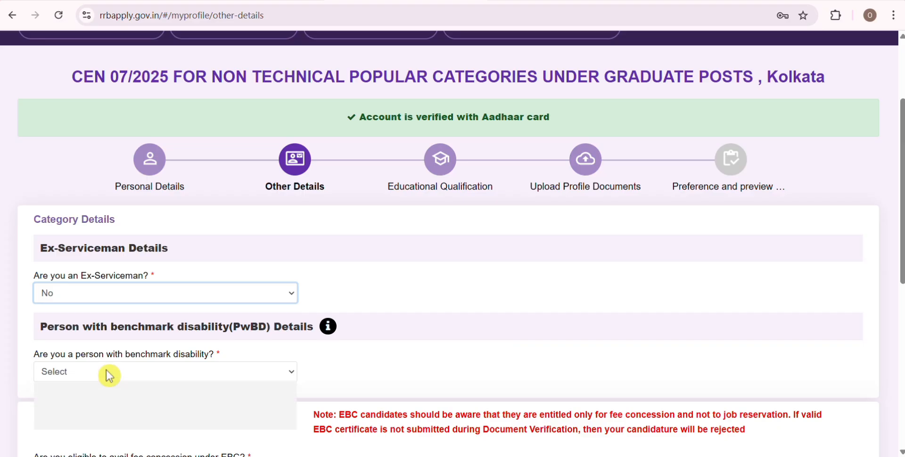
left_click(103, 405)
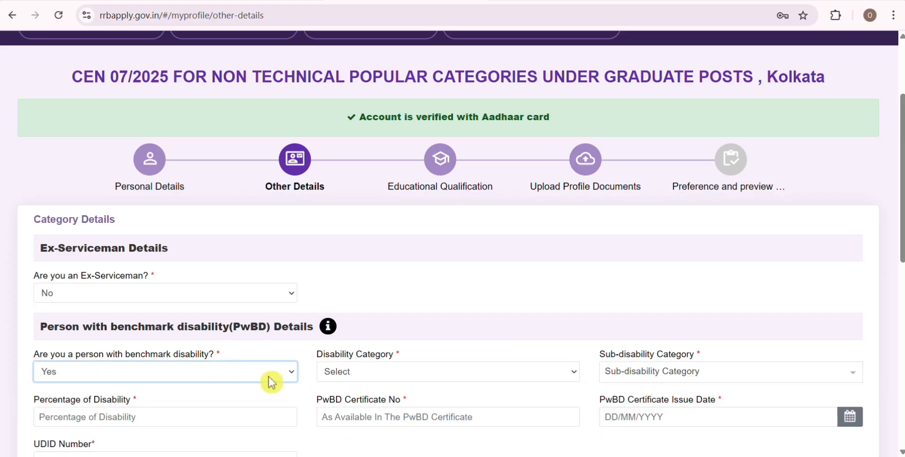
- Examine the Disability Category and Sub-disability Category options without choosing any
left_click(350, 373)
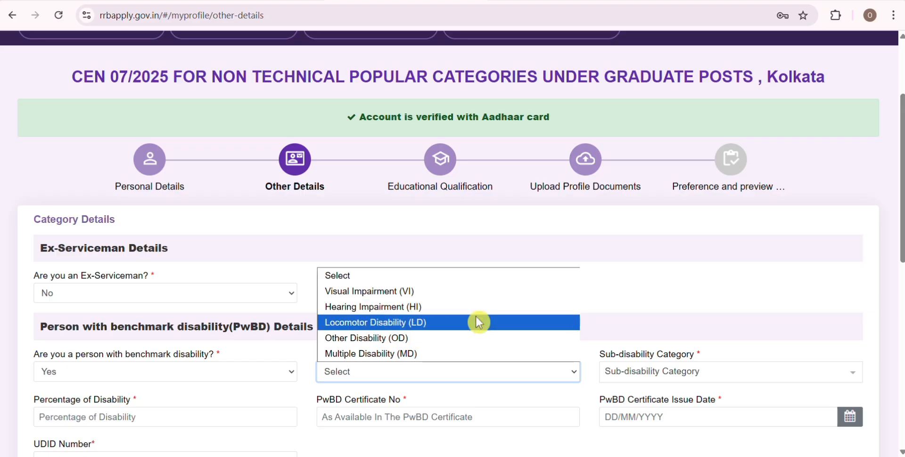
left_click(602, 318)
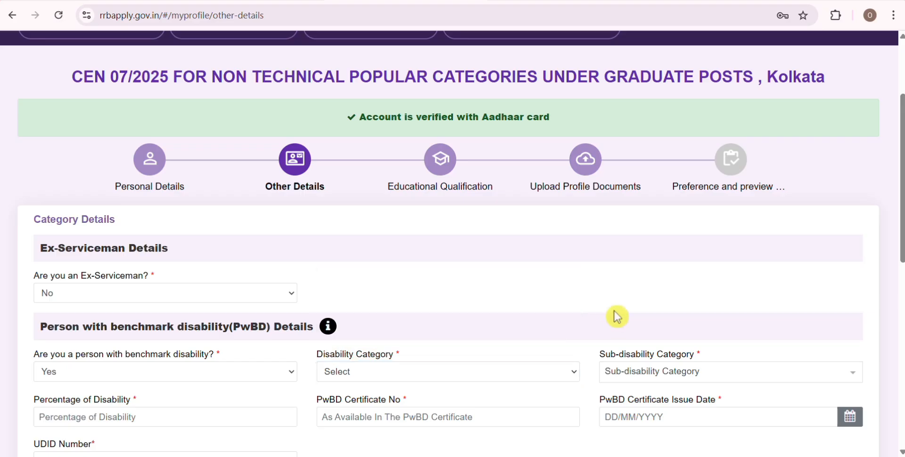
left_click_drag(604, 354, 688, 376)
left_click(688, 376)
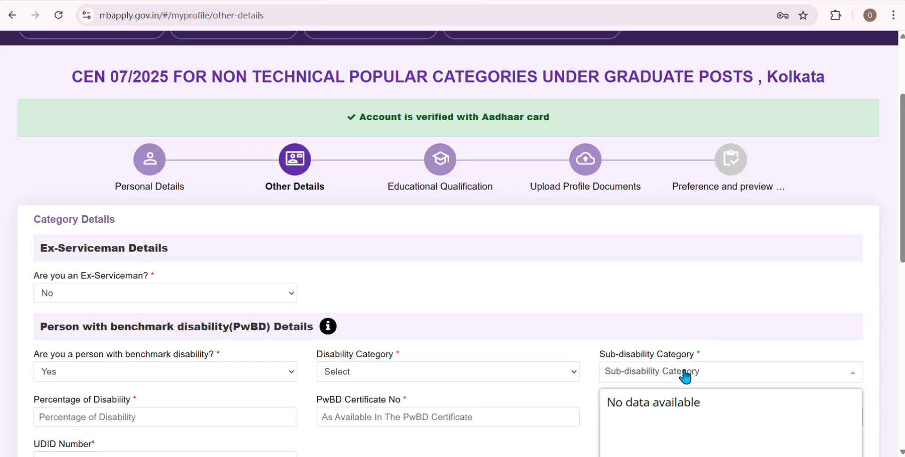
left_click(535, 350)
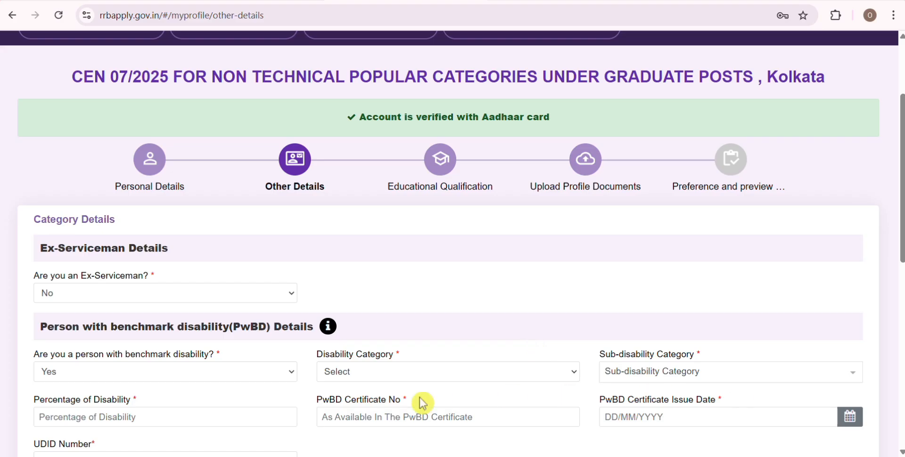
- Review the disability percentage and PwBD certificate number fields, and set the PwBD certificate issue date to 13/11/2025
left_click_drag(37, 405, 136, 400)
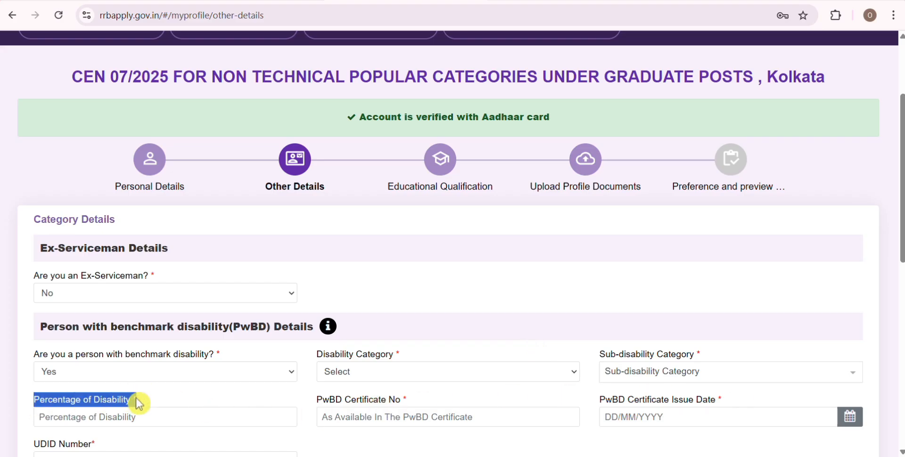
left_click(129, 416)
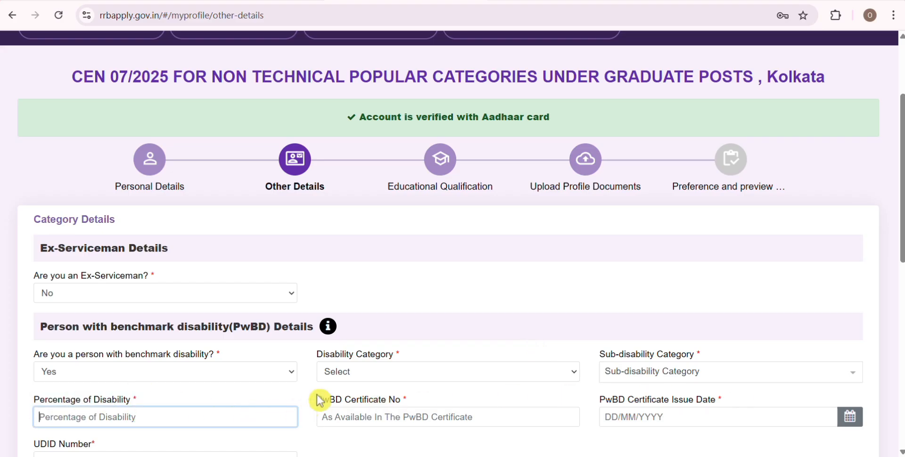
left_click_drag(320, 402, 411, 400)
left_click(405, 417)
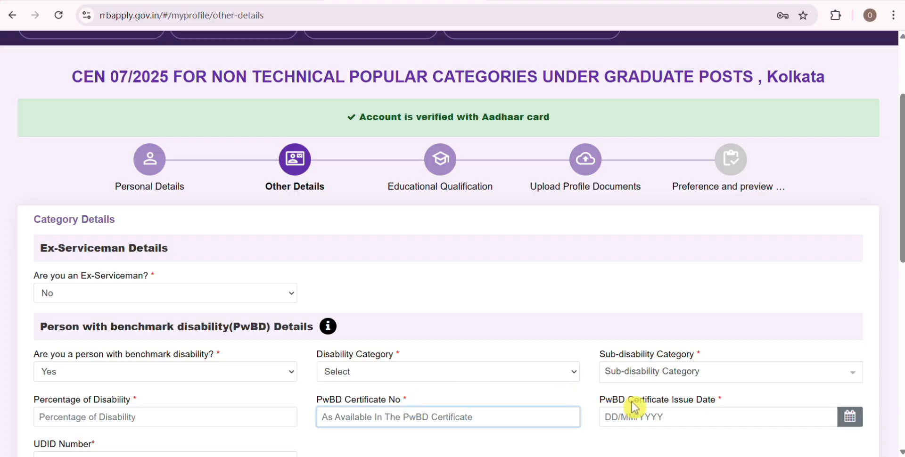
left_click(704, 413)
left_click(683, 326)
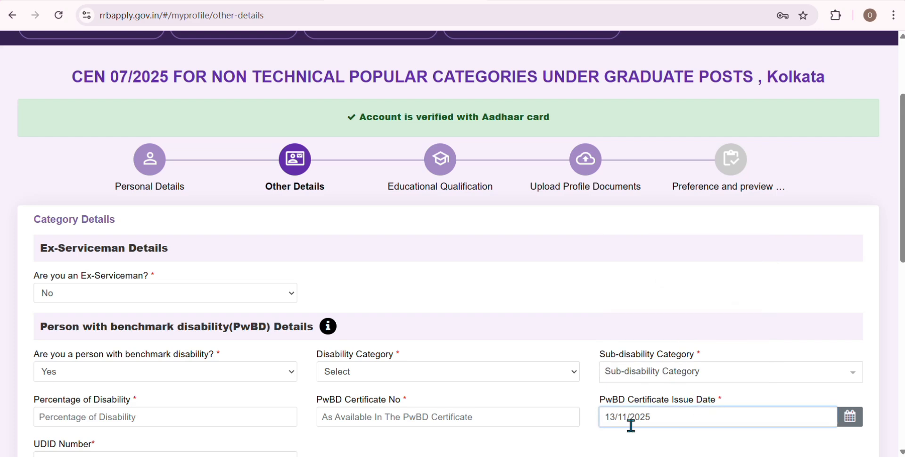
- Set the person with benchmark disability answer to No and the affected writing ability answer to No
left_click(179, 371)
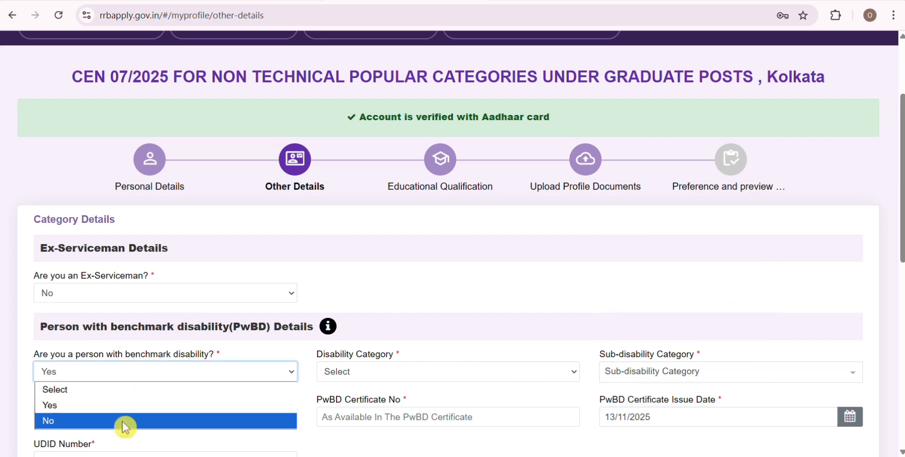
left_click(124, 427)
scroll(404, 302, "down", 4)
left_click(163, 285)
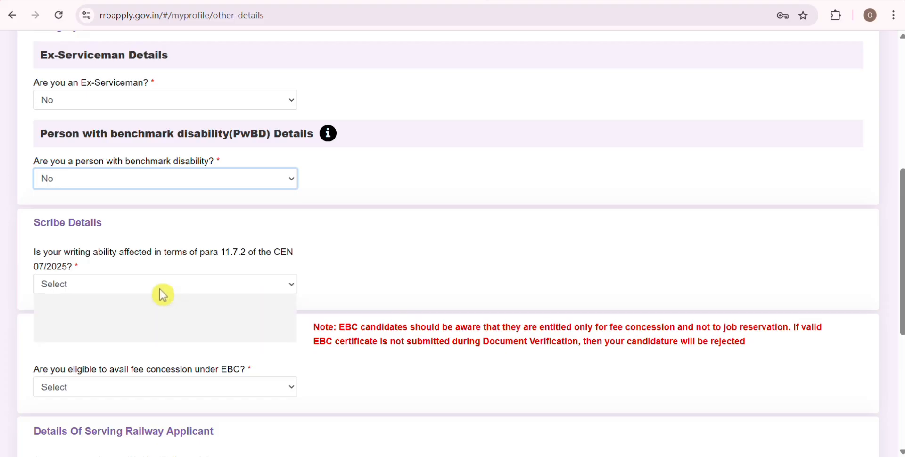
left_click(142, 336)
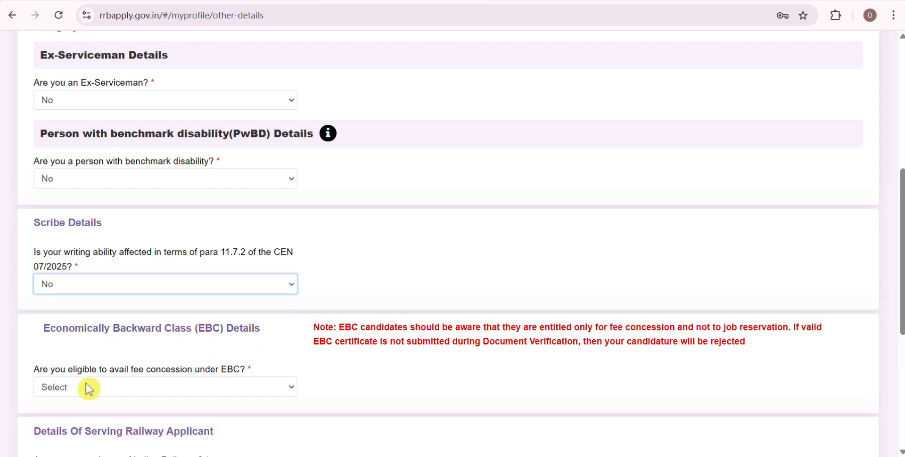
- Answer Yes to eligibility for the EBC fee concession, read the EBC definition and agree to the information notice
left_click_drag(30, 372, 246, 374)
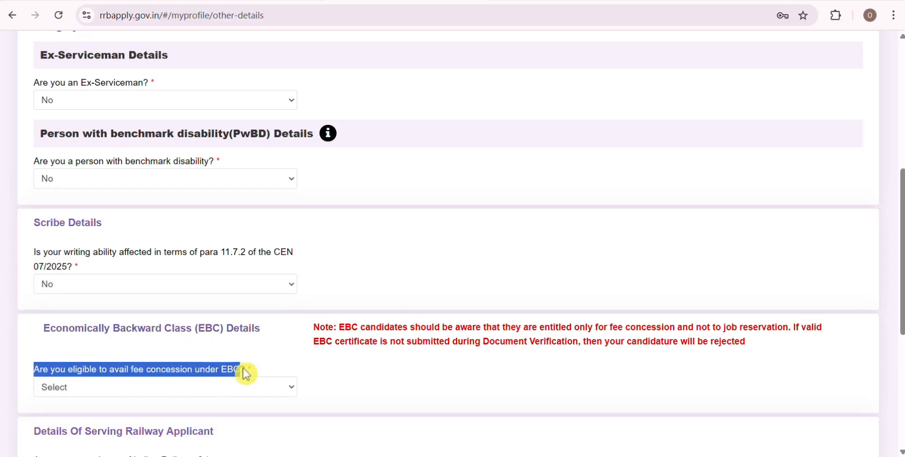
left_click(131, 389)
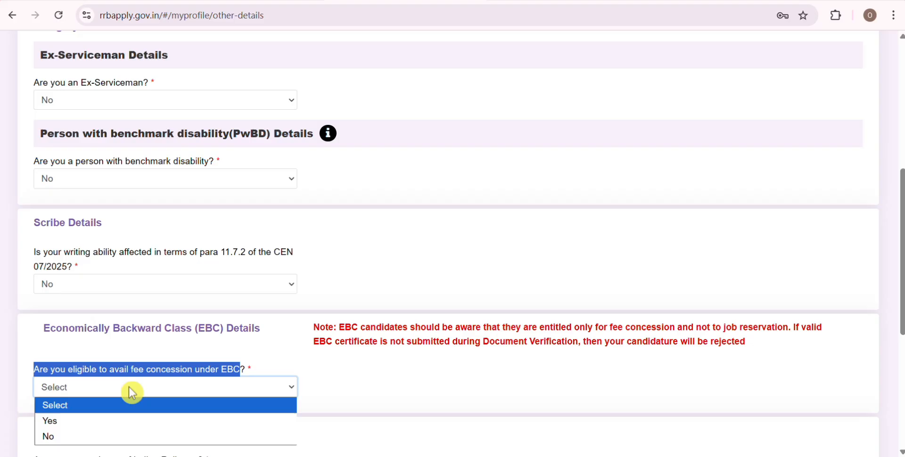
left_click(115, 425)
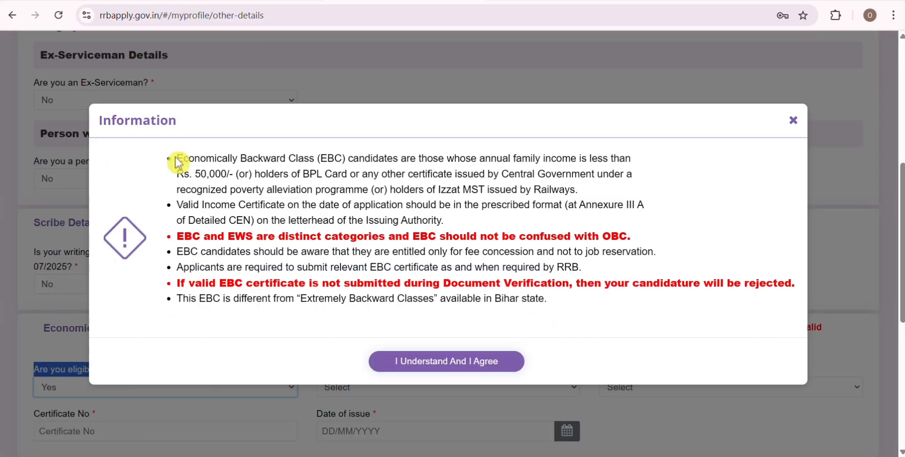
left_click_drag(176, 163, 599, 194)
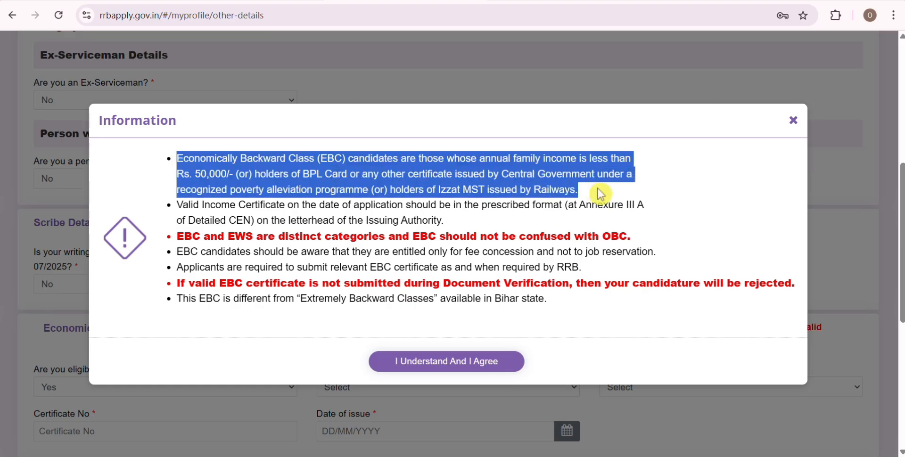
left_click(452, 363)
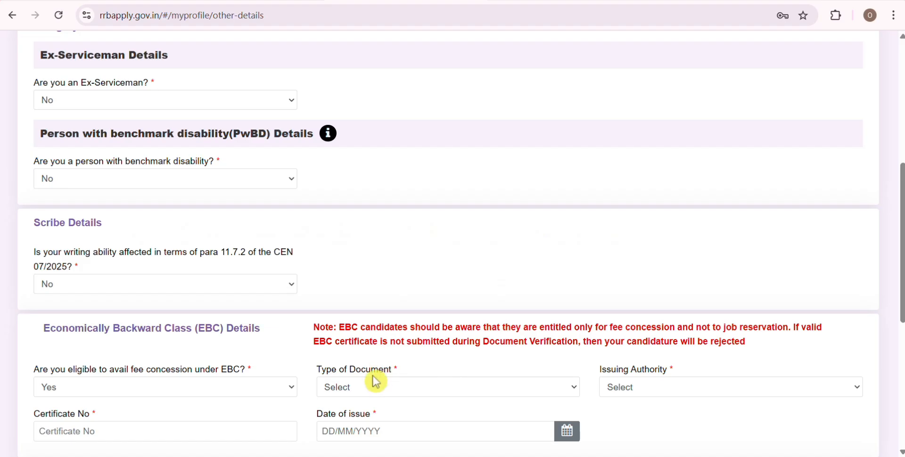
- Set the EBC document type to EBC Certificate and the issuing authority to the District magistrate or Revenue Officer option
left_click_drag(320, 373, 397, 374)
left_click(398, 382)
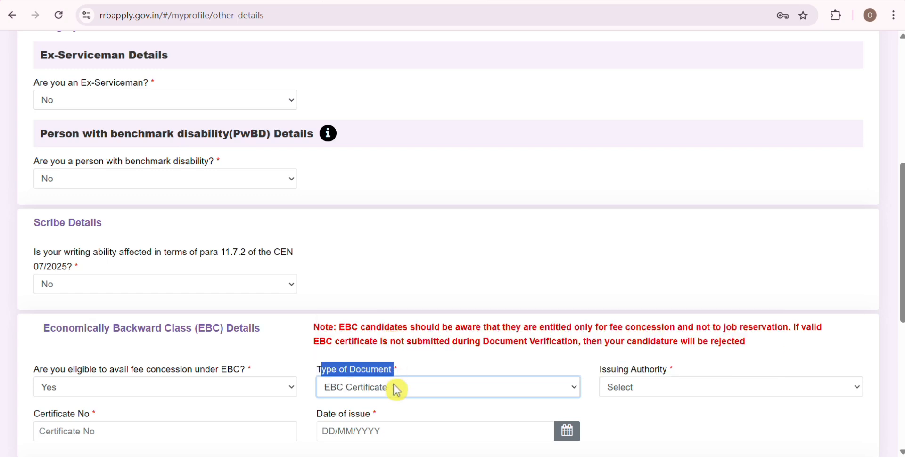
left_click(560, 369)
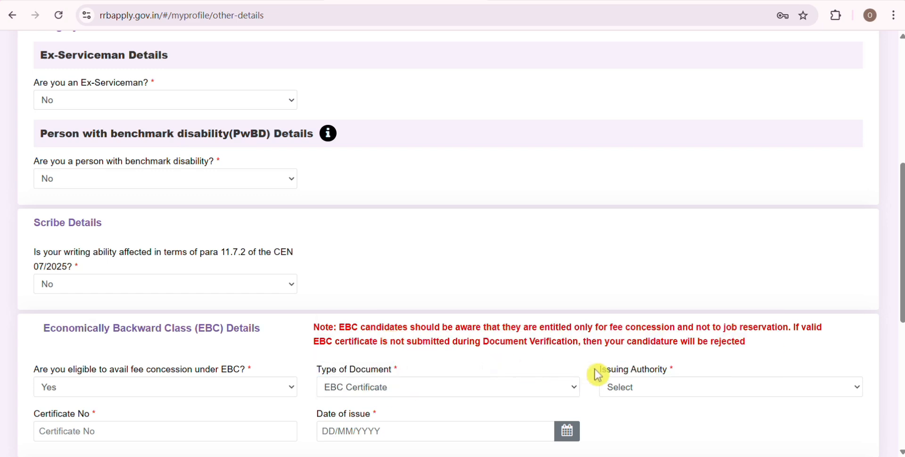
left_click_drag(597, 375, 681, 375)
left_click(650, 390)
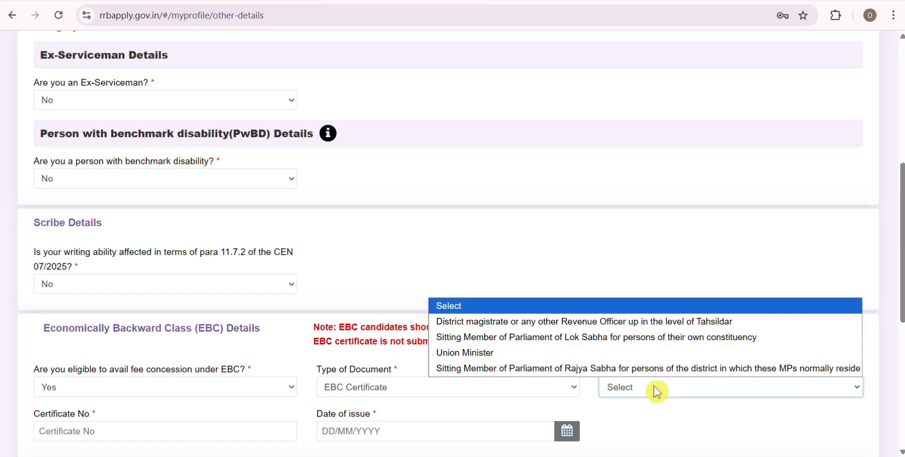
left_click(543, 320)
- Review the EBC certificate number and date of issue fields
scroll(243, 362, "down", 3)
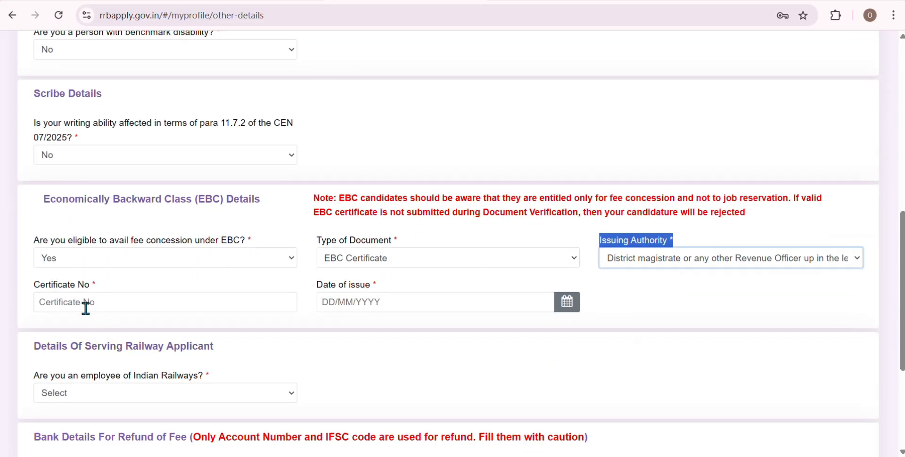
left_click(99, 295)
left_click_drag(96, 289, 41, 287)
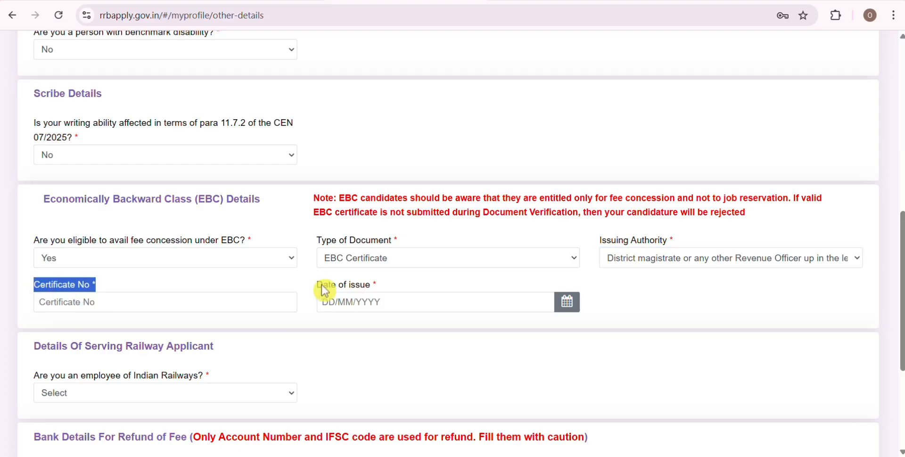
left_click_drag(316, 286, 417, 321)
scroll(405, 337, "up", 1)
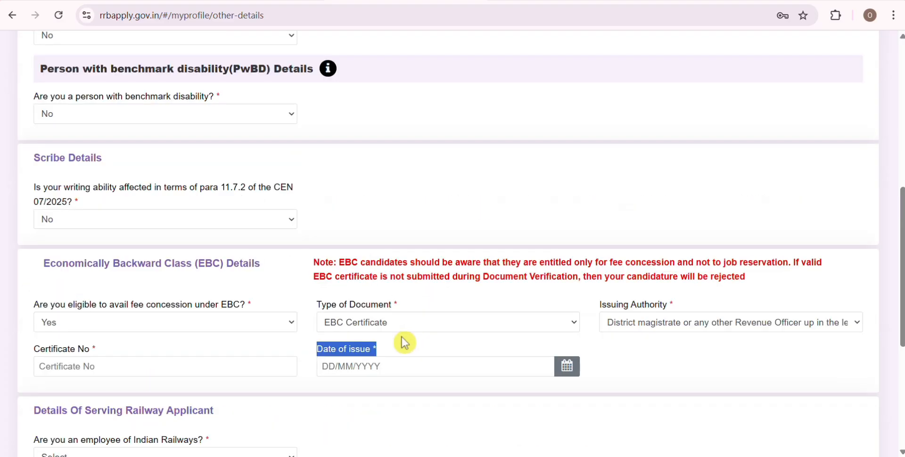
- Change the EBC fee concession eligibility answer to No
left_click(110, 321)
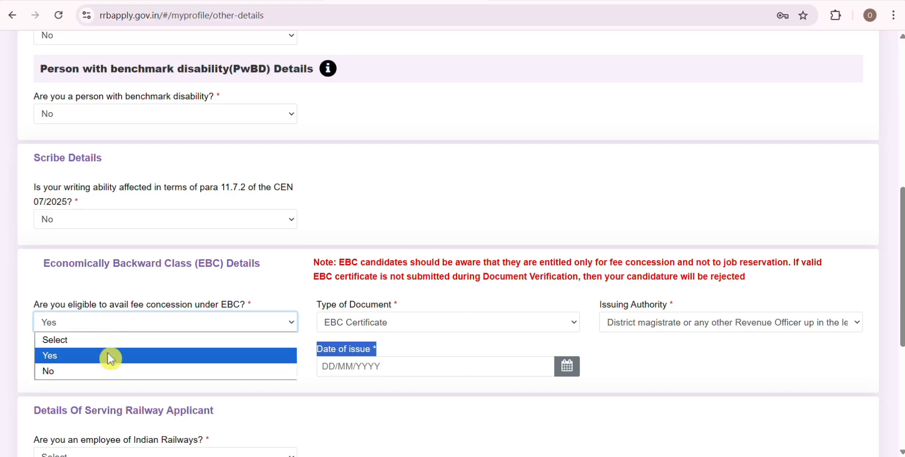
left_click(108, 355)
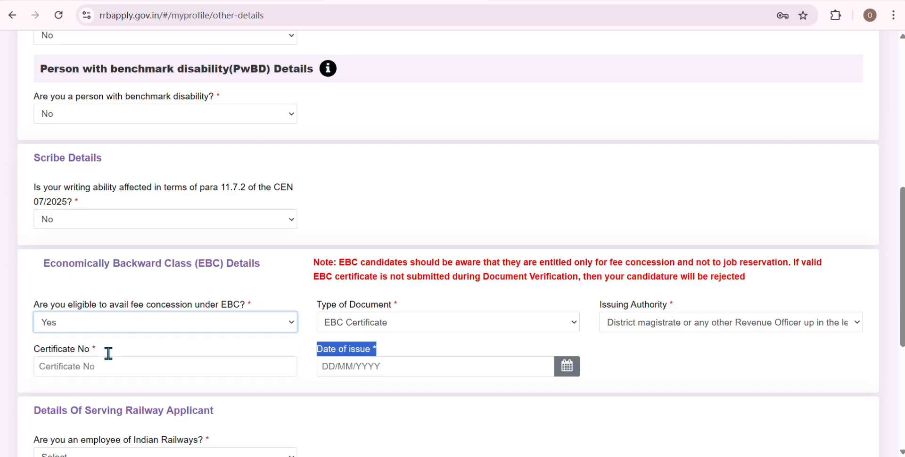
left_click(112, 329)
left_click(97, 372)
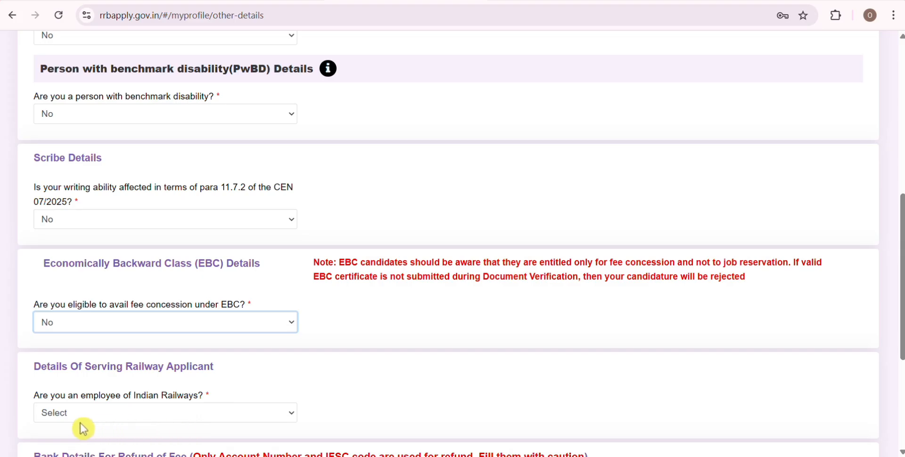
- Answer Yes to being an employee of Indian Railways
left_click_drag(37, 404, 202, 397)
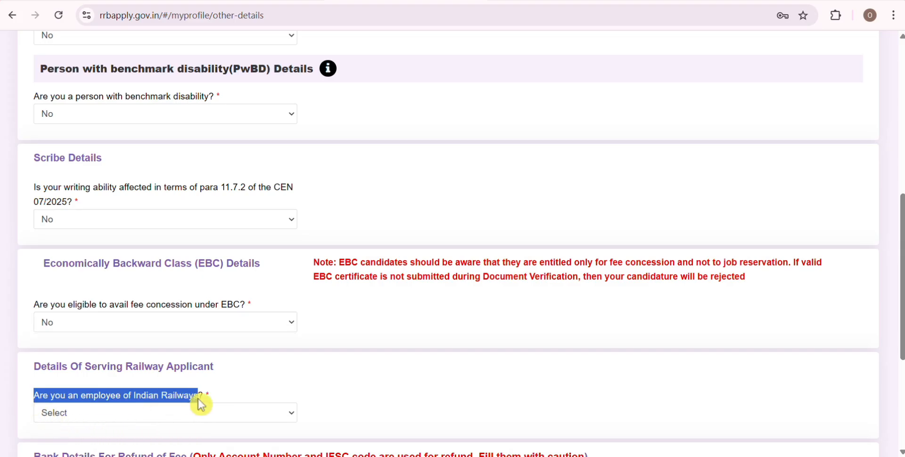
left_click(215, 417)
left_click(173, 382)
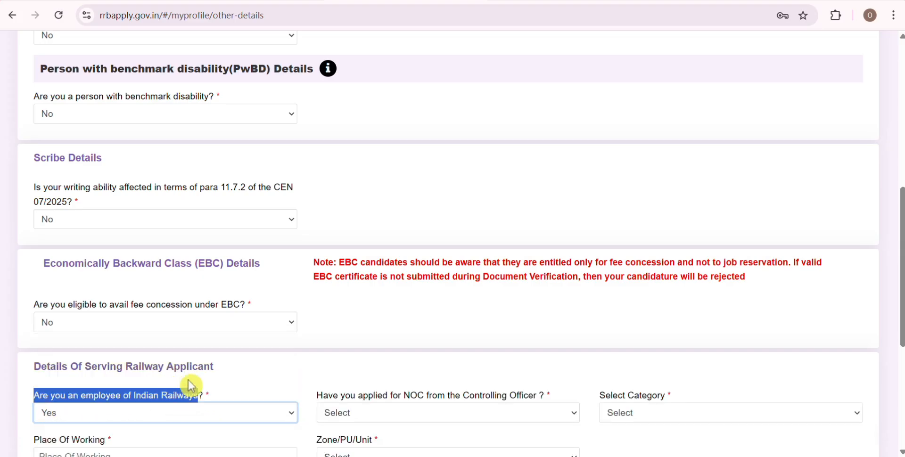
- Try answering No to having applied for an NOC from the Controlling Officer and dismiss the information notice
left_click(314, 404)
left_click_drag(314, 404, 461, 418)
left_click(443, 414)
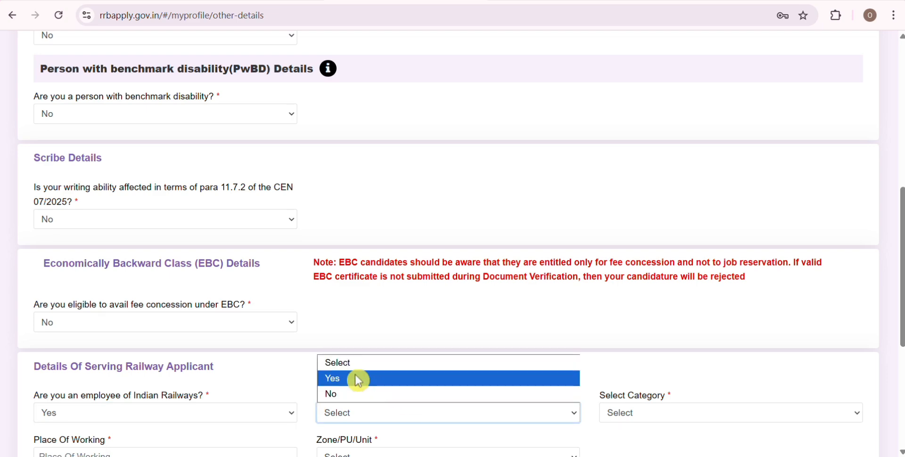
left_click(383, 394)
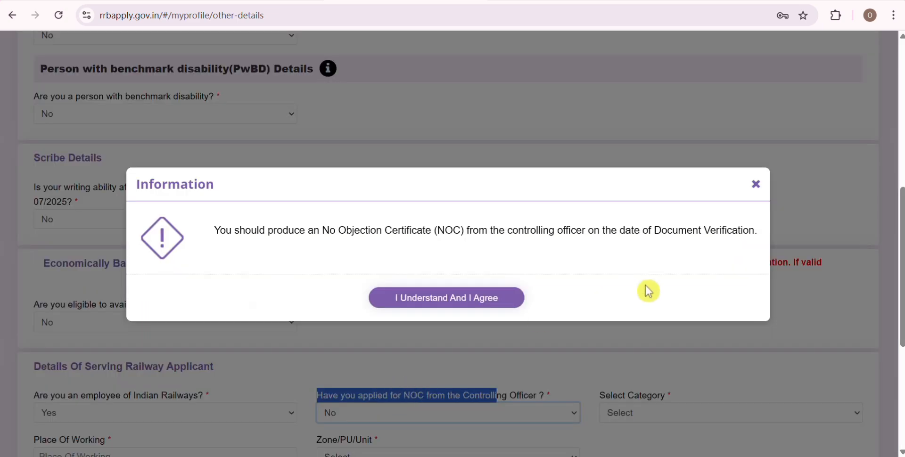
left_click(756, 183)
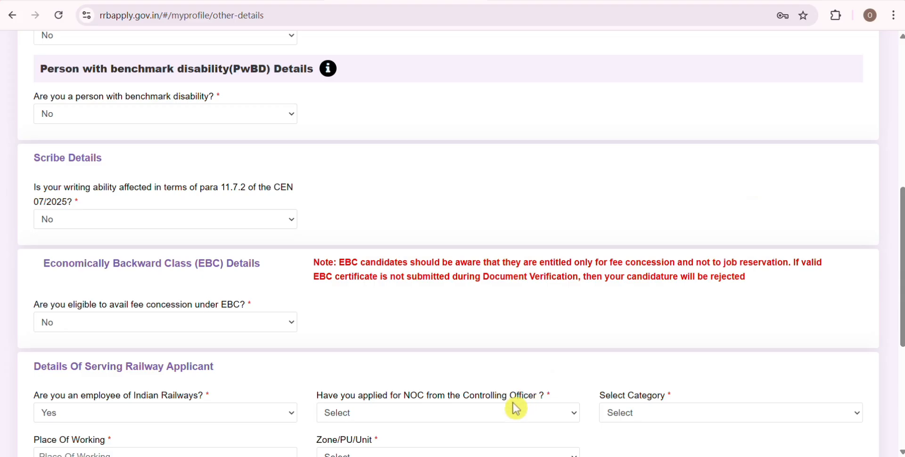
- Answer Yes to having applied for an NOC from the Controlling Officer and agree to the information notice
left_click_drag(514, 401, 426, 431)
left_click(415, 419)
left_click(363, 376)
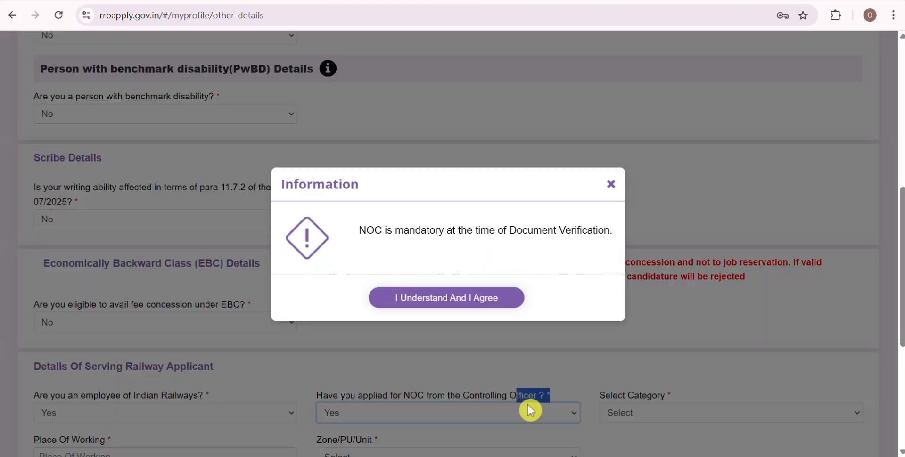
left_click(444, 304)
- Examine the serving railway applicant's category options and the Place Of Working and Zone/PU/Unit fields
left_click_drag(600, 398, 666, 401)
left_click(652, 412)
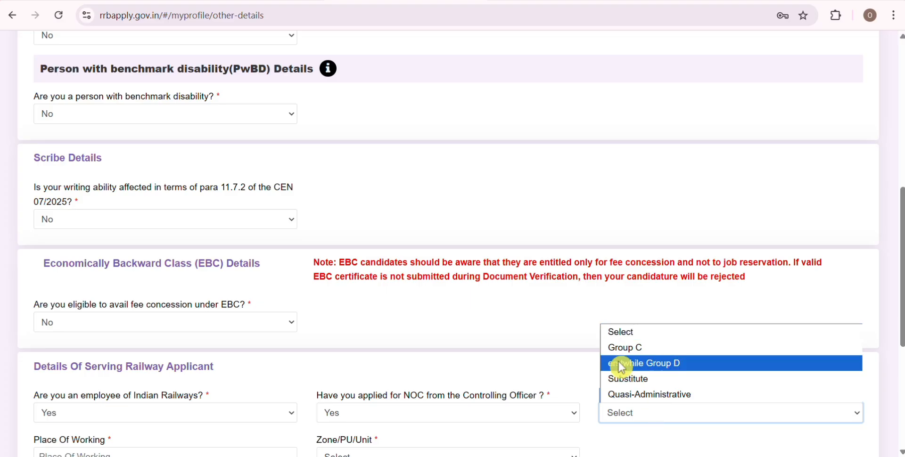
scroll(451, 321, "down", 2)
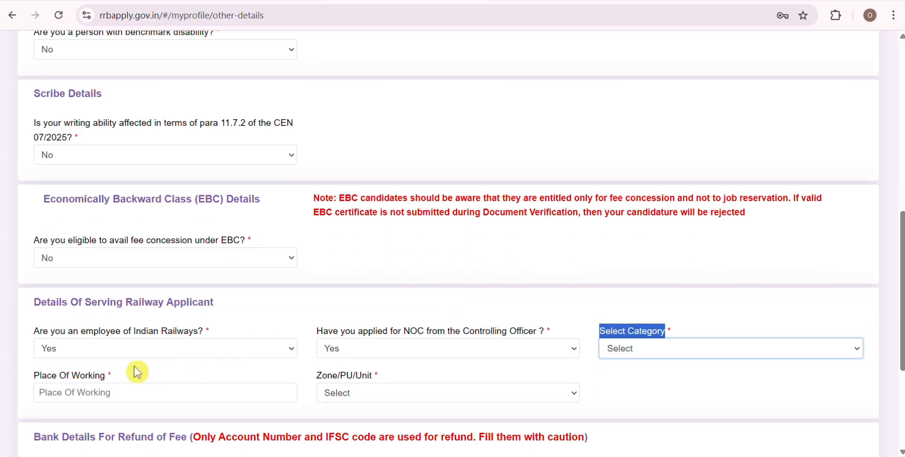
left_click_drag(117, 376, 35, 377)
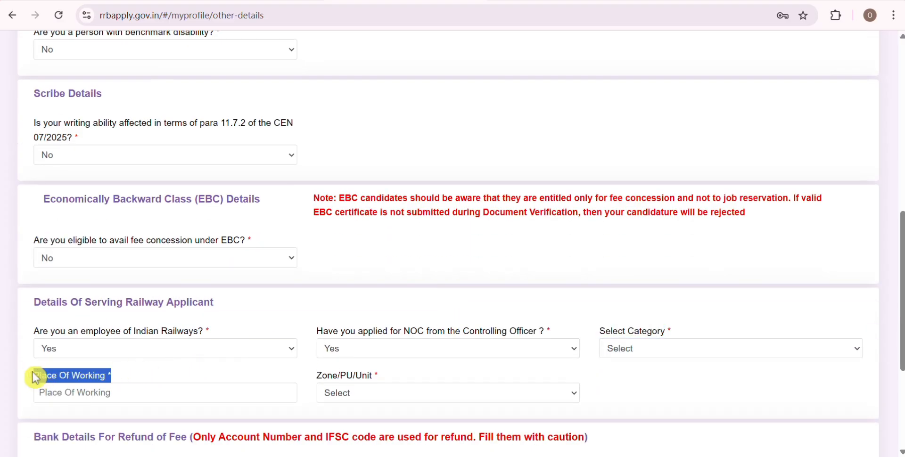
left_click(318, 381)
left_click_drag(319, 381, 392, 382)
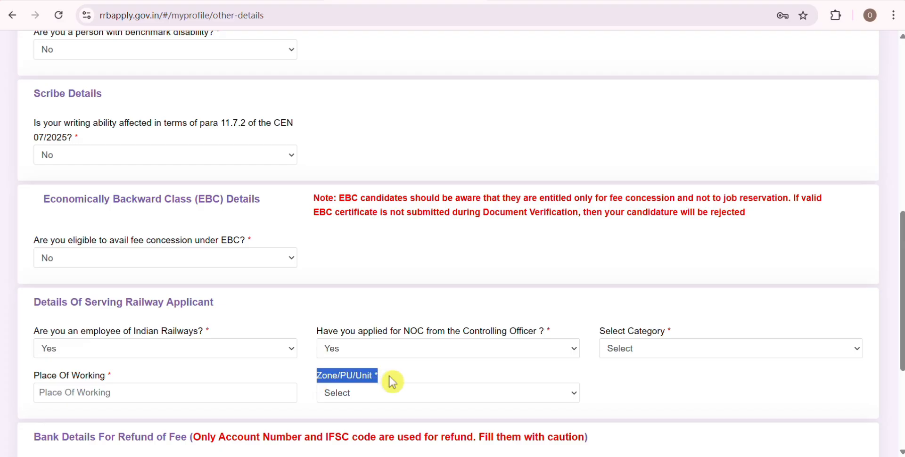
- Set the serving railway applicant's Zone/PU/Unit to DCF
left_click(393, 393)
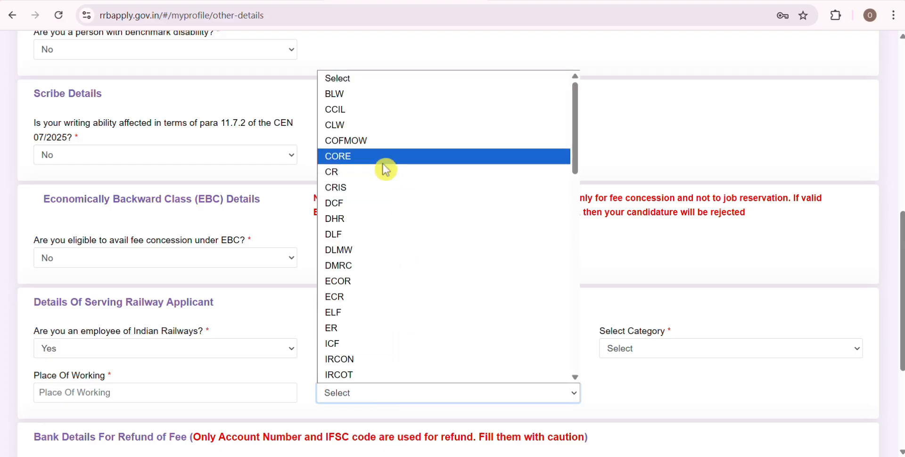
scroll(384, 188, "down", 10)
scroll(387, 200, "up", 10)
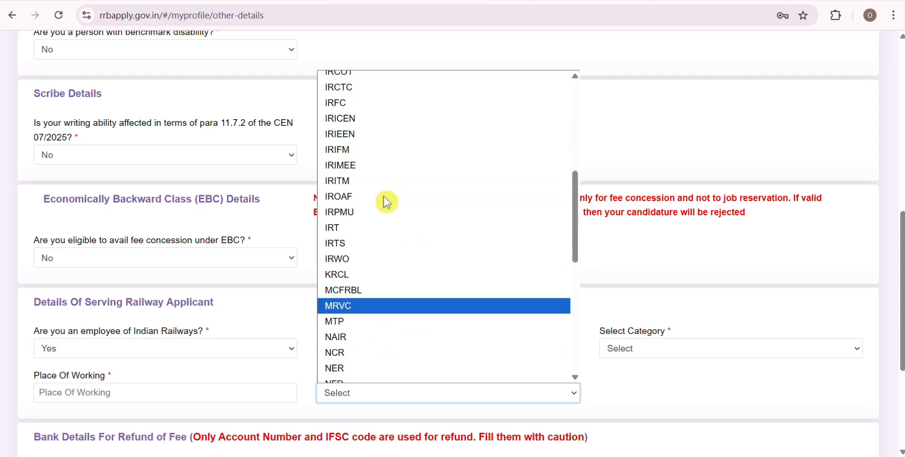
left_click(387, 203)
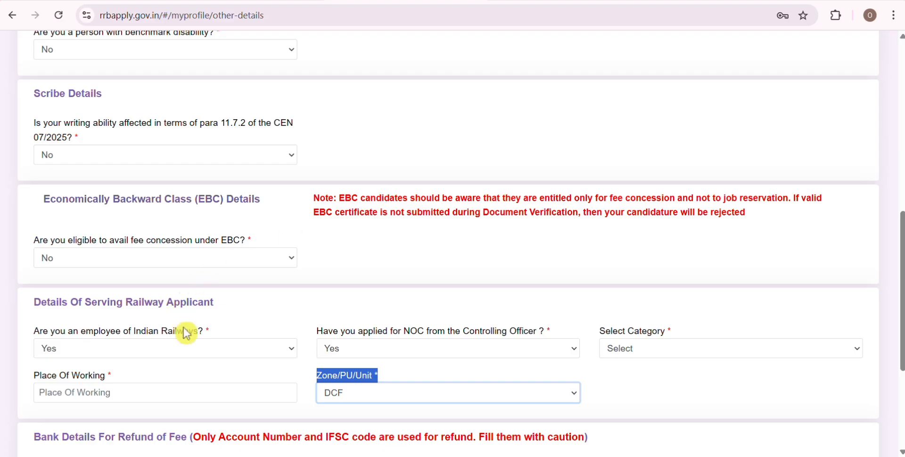
- Answer No to being an employee of Indian Railways
scroll(172, 351, "up", 1)
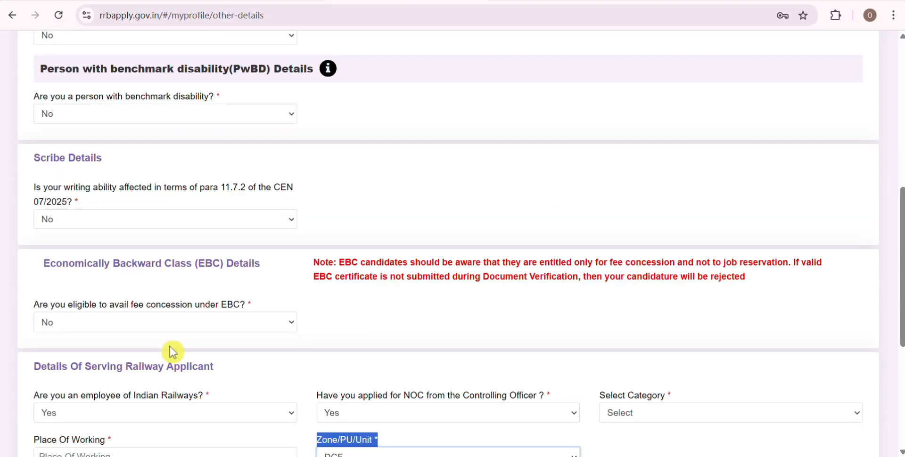
left_click(135, 412)
left_click(136, 394)
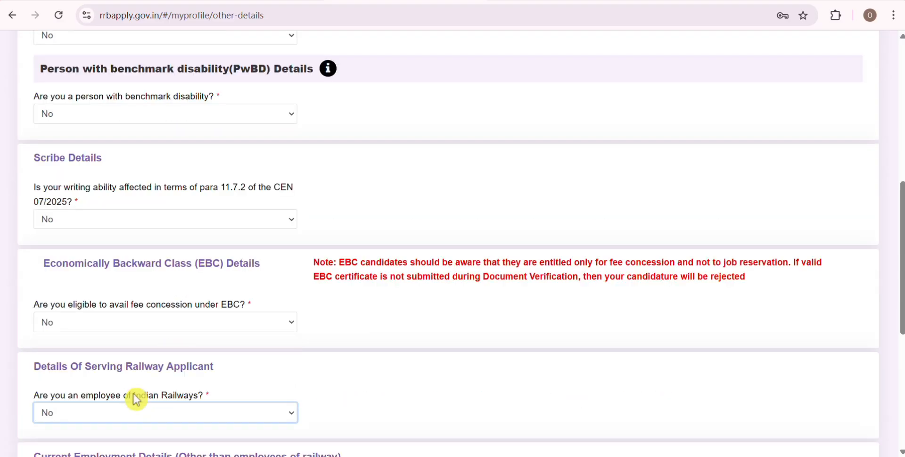
- Set the name of the current department/organization to Not Applicable in the current employment details
scroll(137, 400, "down", 5)
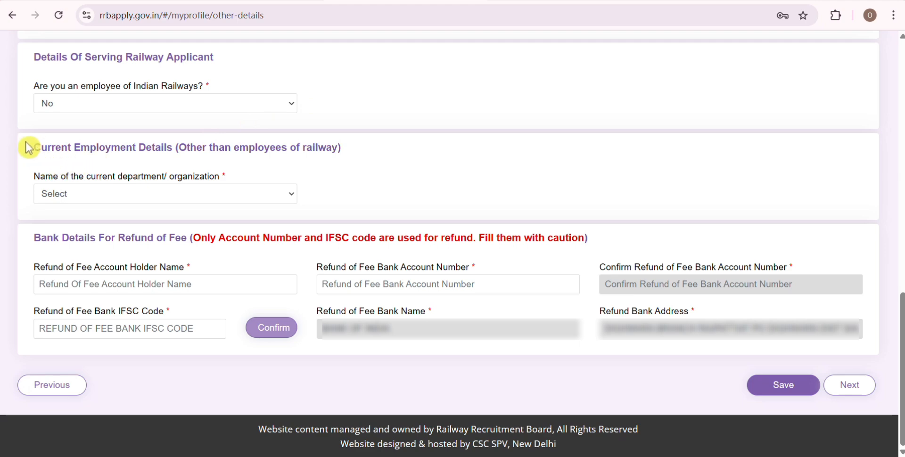
left_click_drag(27, 146, 304, 148)
left_click_drag(31, 176, 133, 171)
left_click(163, 170)
triple_click(198, 176)
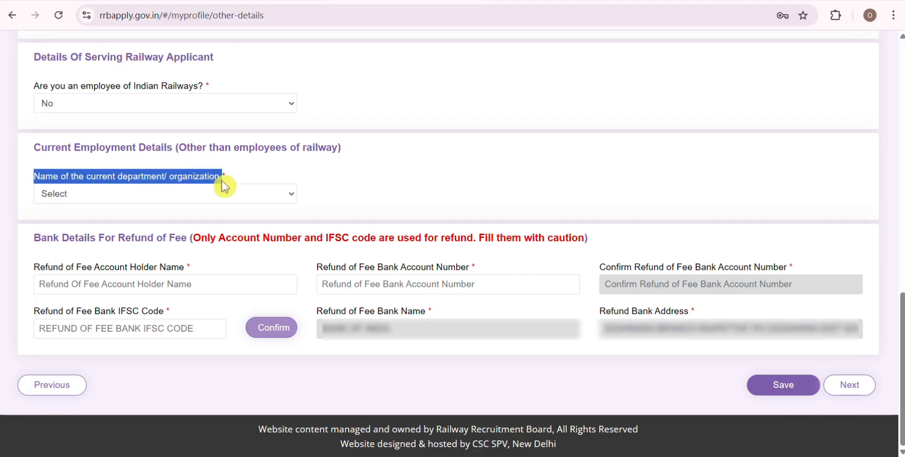
left_click(103, 198)
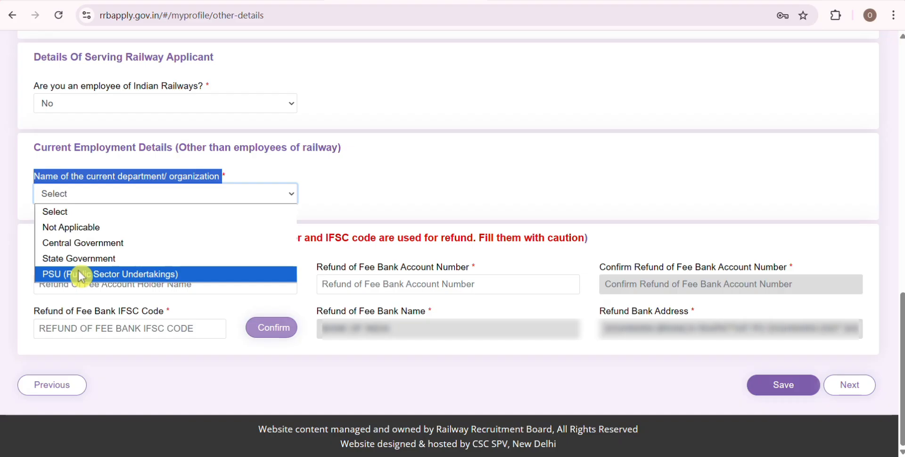
left_click(148, 228)
left_click(371, 158)
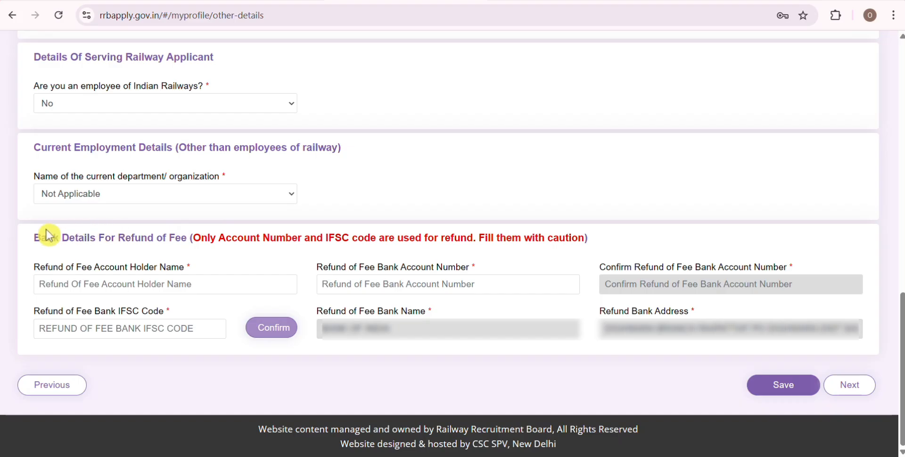
- Review the account holder name, account number and IFSC code fields for the fee refund, and proceed to Educational Qualification
left_click_drag(40, 236, 195, 238)
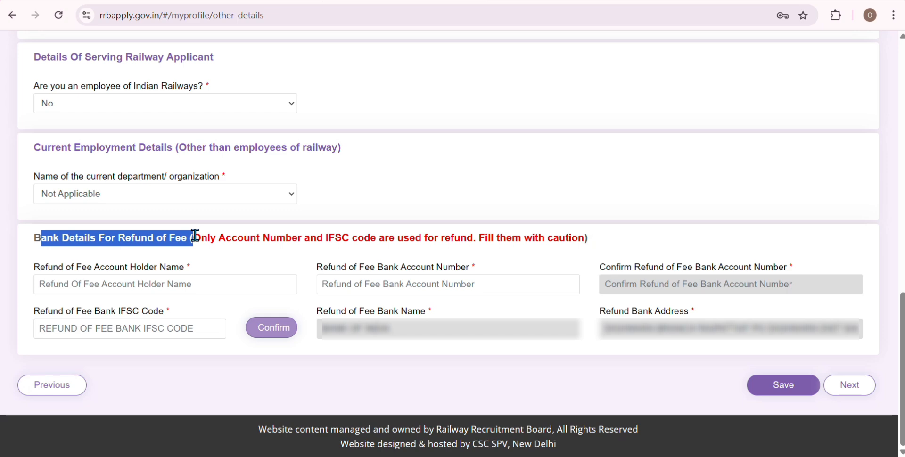
left_click(212, 263)
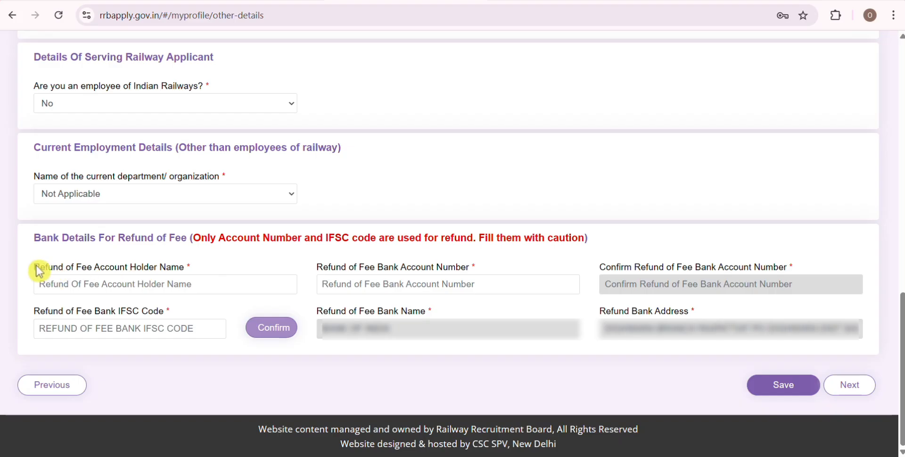
left_click_drag(39, 271, 198, 262)
left_click(196, 278)
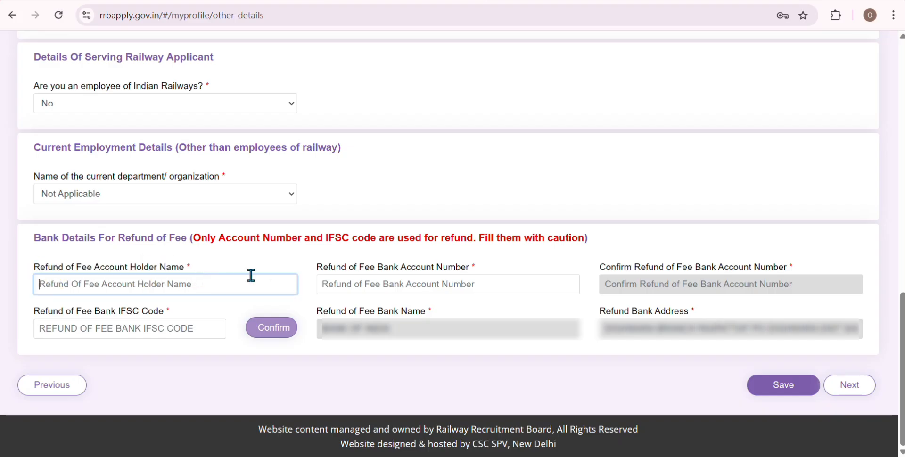
left_click_drag(317, 269, 471, 268)
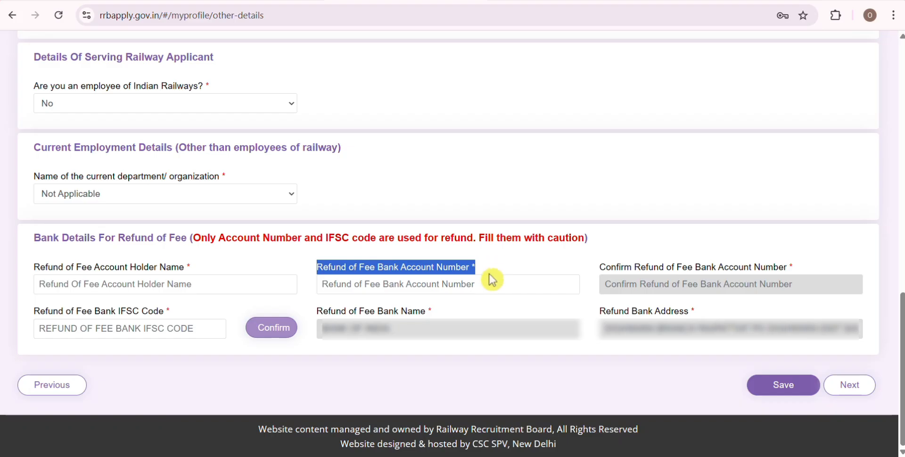
left_click(481, 282)
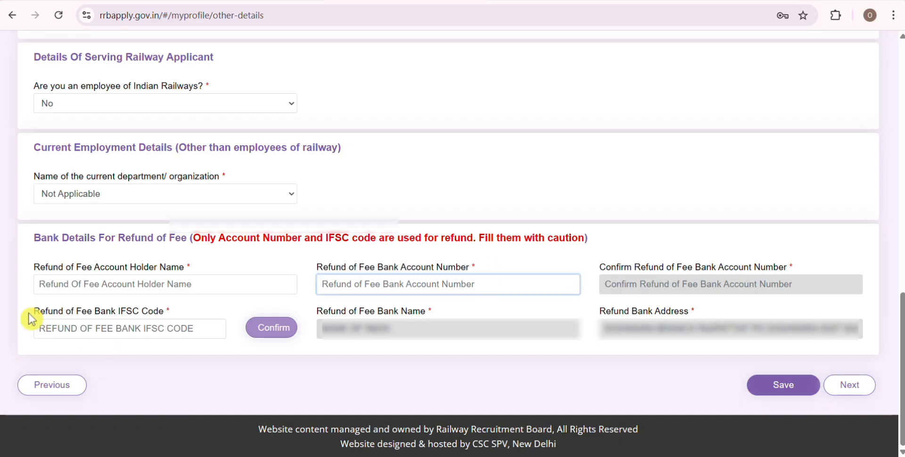
left_click_drag(31, 319, 168, 320)
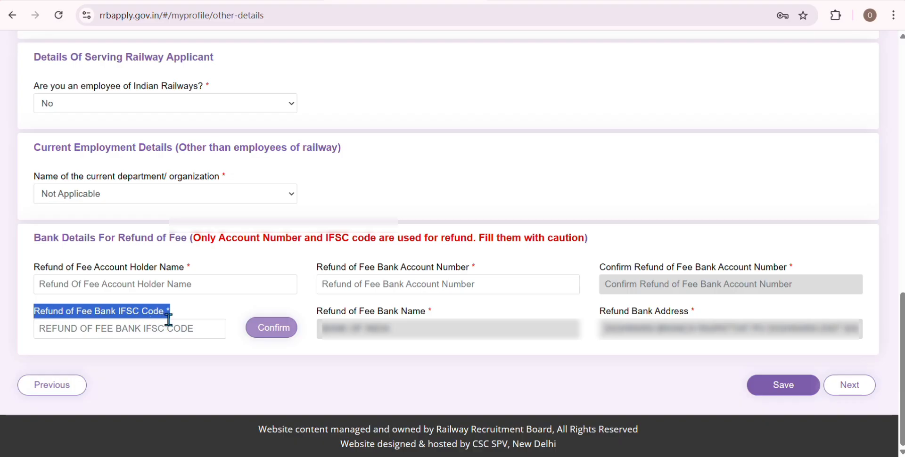
left_click(161, 328)
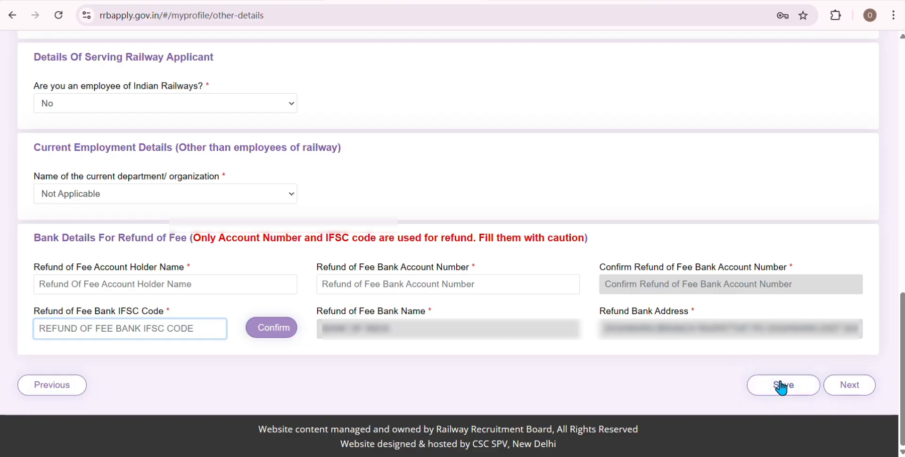
left_click(851, 385)
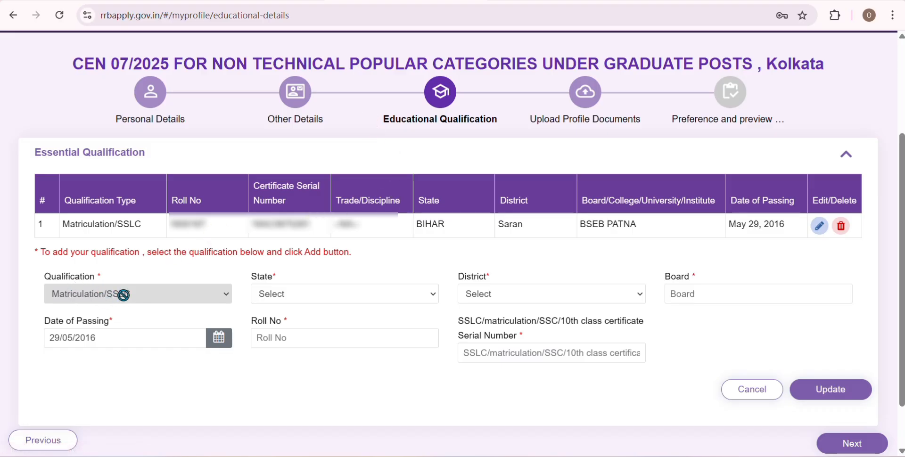
- Set the Matriculation/SSLC qualification's state to BIHAR and its district to Saran
left_click_drag(253, 281, 292, 284)
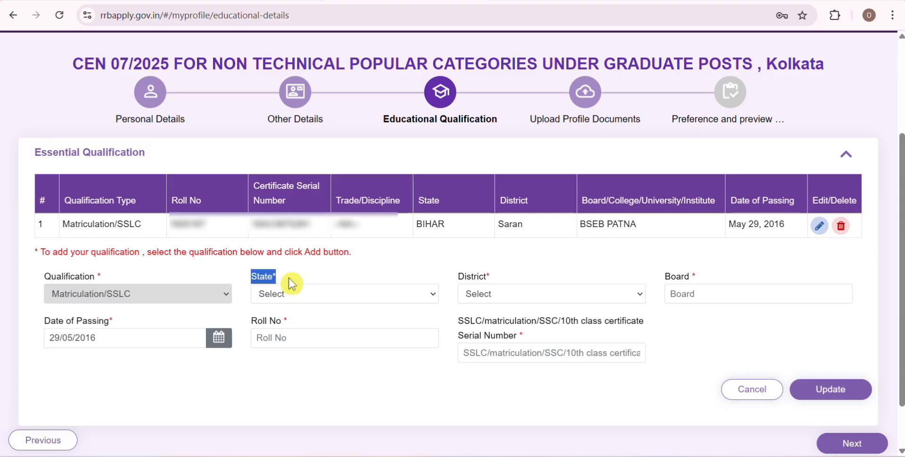
left_click(291, 298)
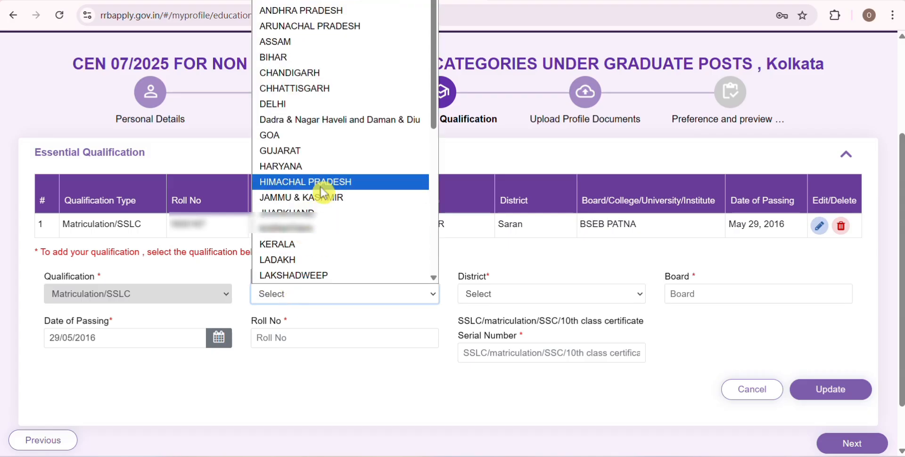
scroll(322, 172, "up", 1)
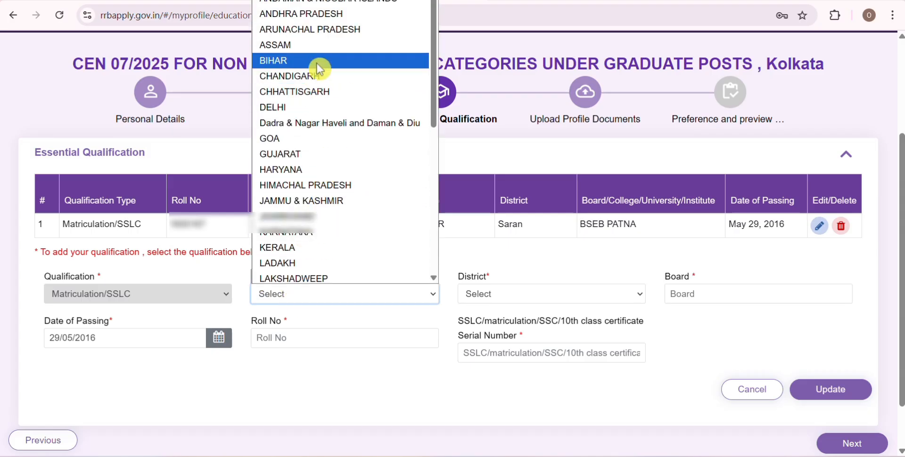
left_click(320, 68)
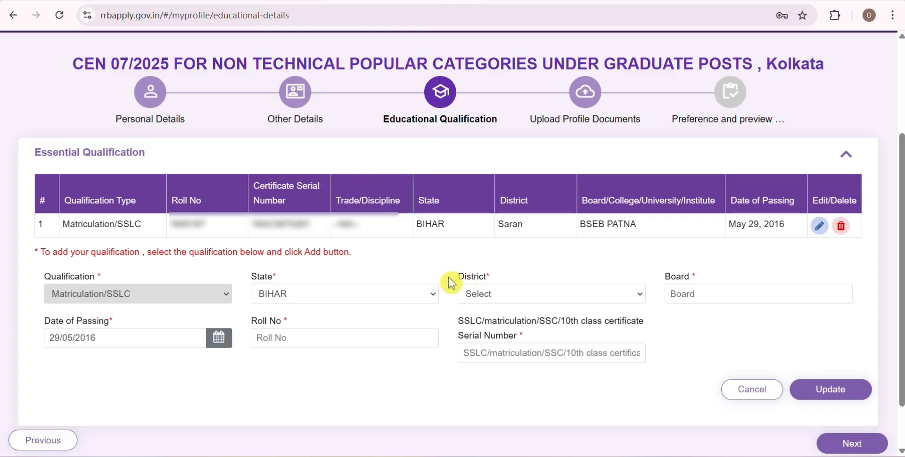
left_click_drag(448, 285, 546, 282)
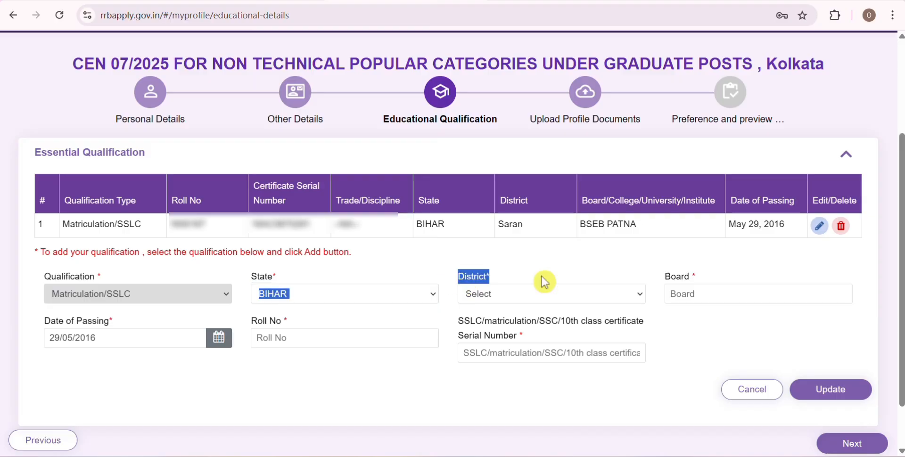
left_click(545, 288)
scroll(535, 118, "down", 7)
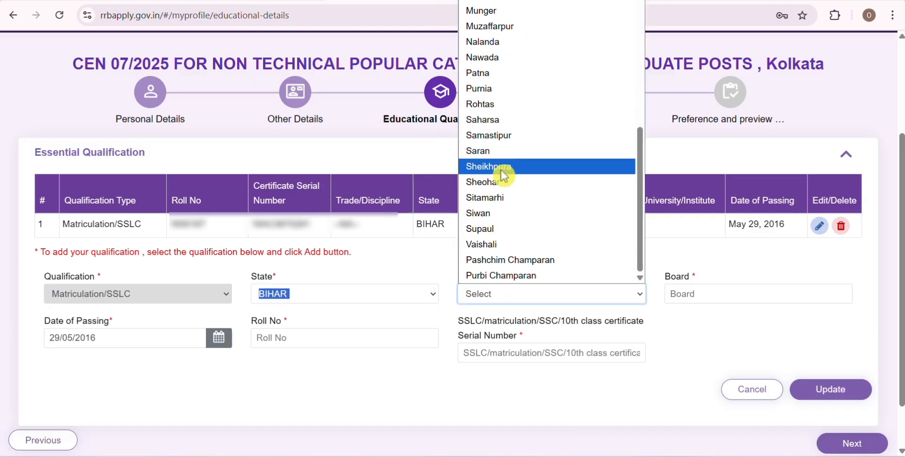
left_click(502, 152)
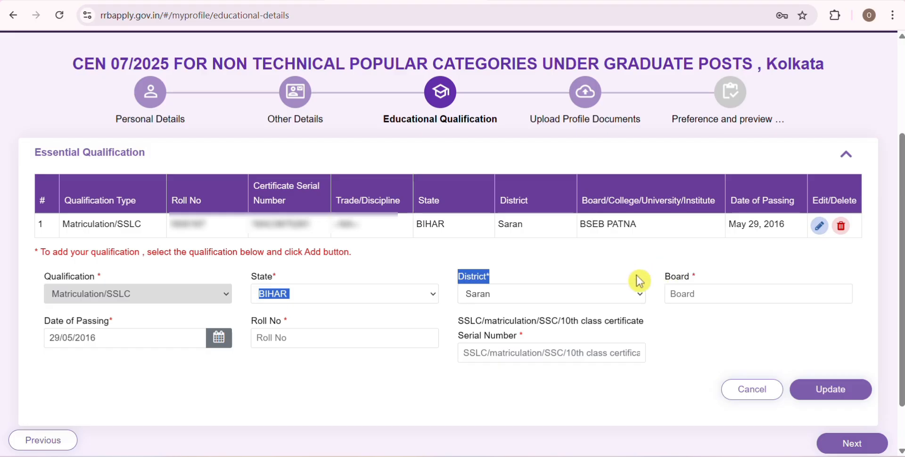
- Go through the Board, Roll No and certificate Serial Number fields, and update the Matriculation/SSLC qualification
left_click(694, 278)
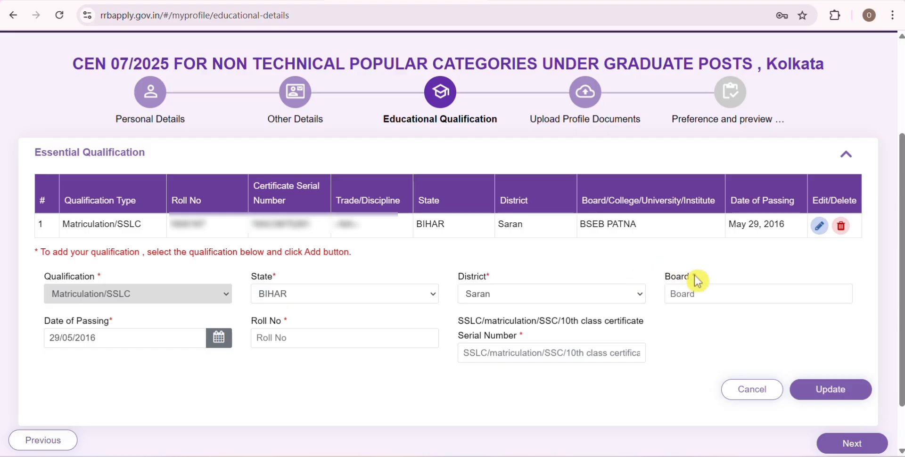
left_click_drag(695, 278, 634, 271)
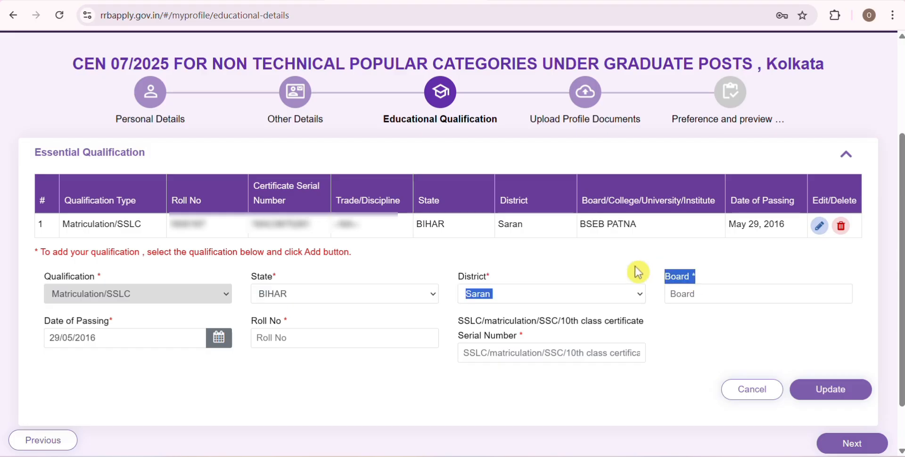
left_click(712, 298)
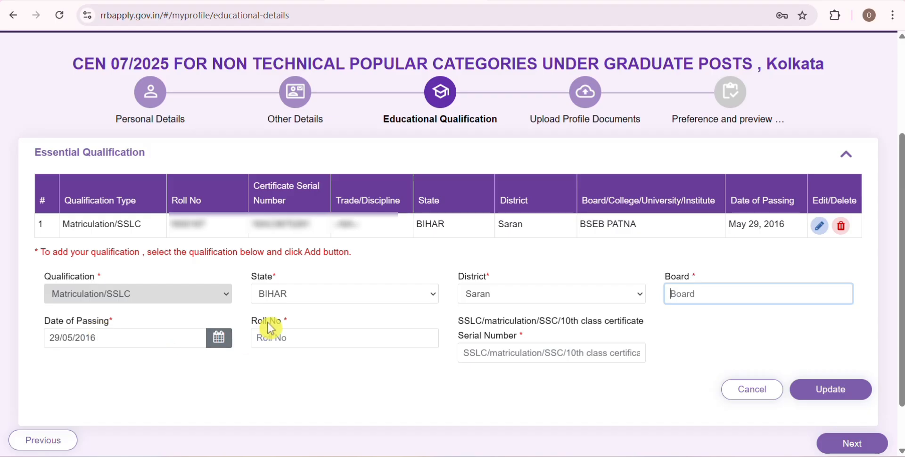
left_click_drag(285, 325, 242, 324)
left_click(283, 344)
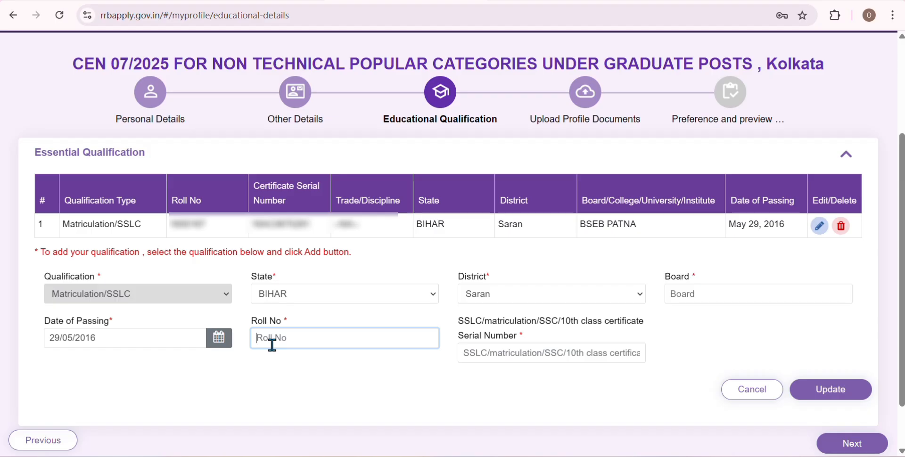
left_click_drag(459, 326, 526, 348)
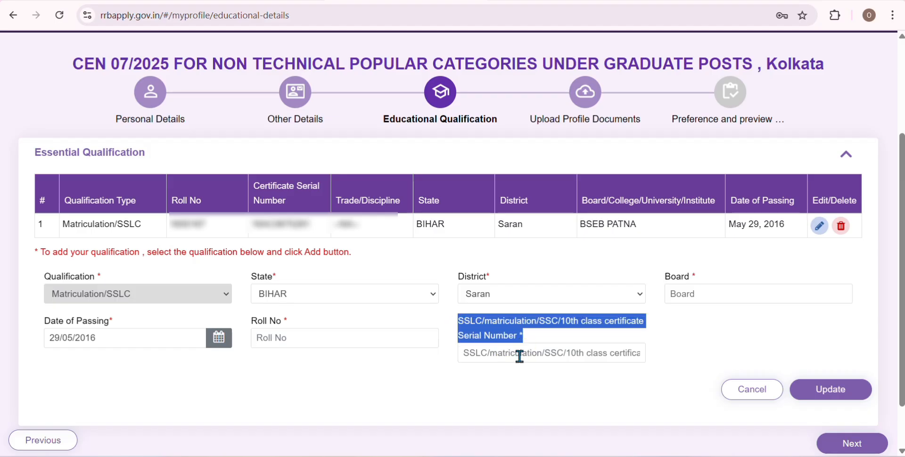
left_click(516, 361)
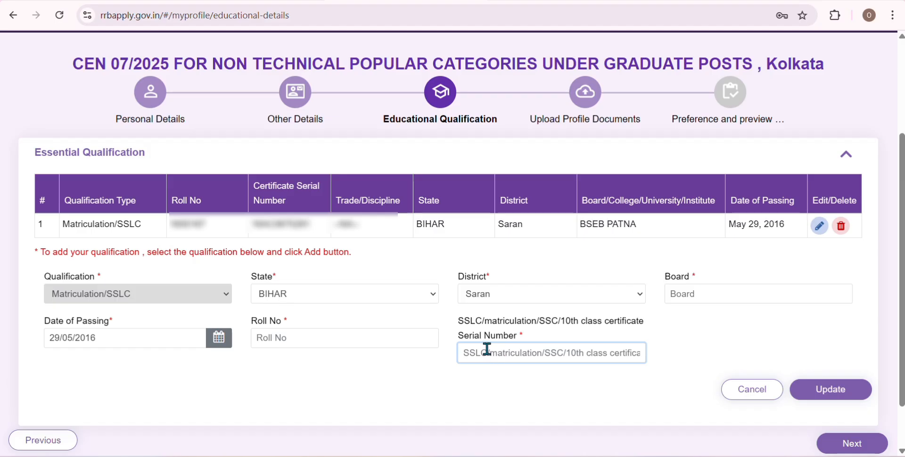
left_click(822, 386)
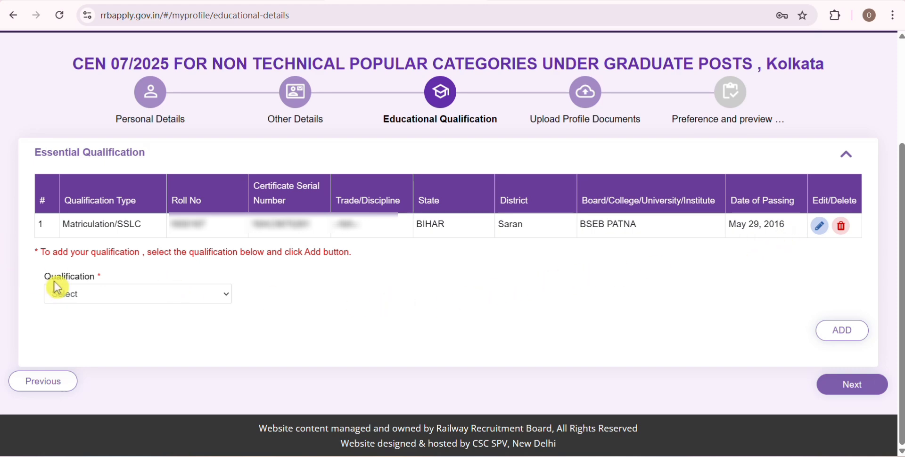
- Start a 12th (+2 Stage) or its equivalent qualification entry with Any Discipline as the discipline/subject
left_click_drag(45, 277, 108, 278)
left_click(105, 295)
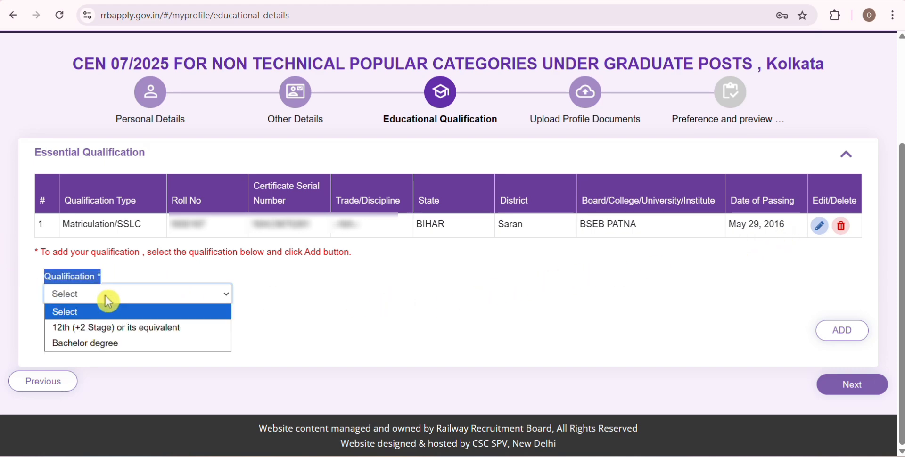
left_click(123, 330)
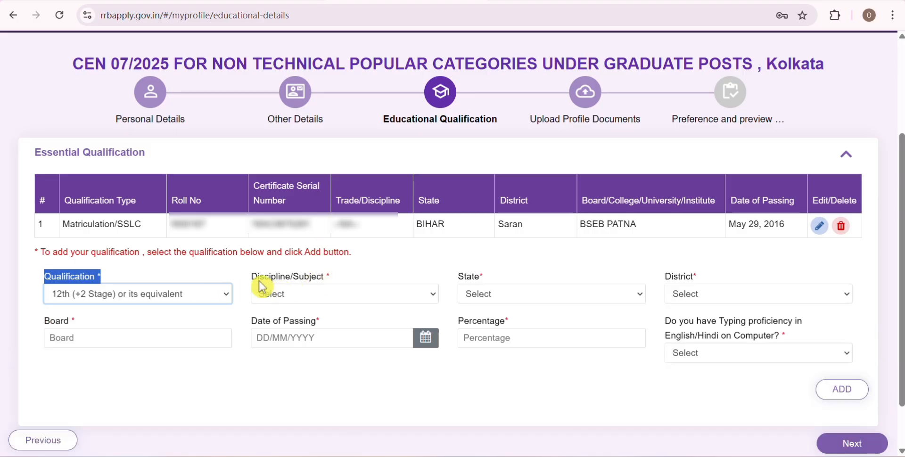
left_click_drag(259, 278, 320, 285)
left_click(319, 296)
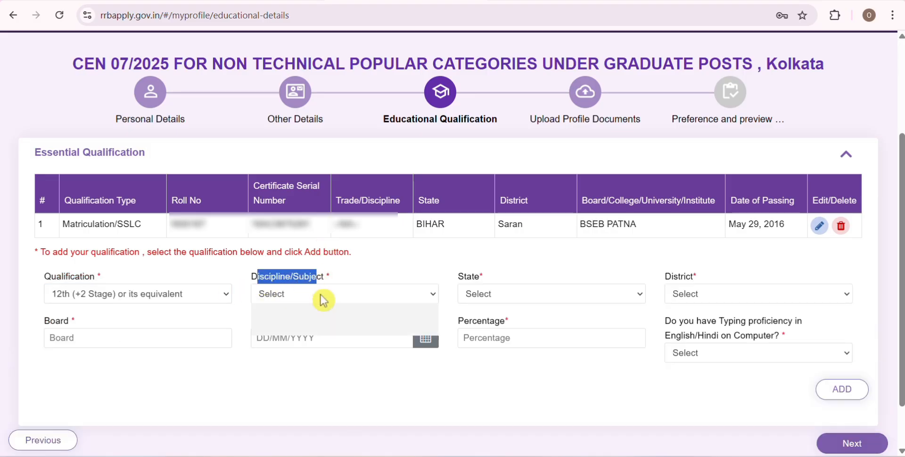
left_click(329, 330)
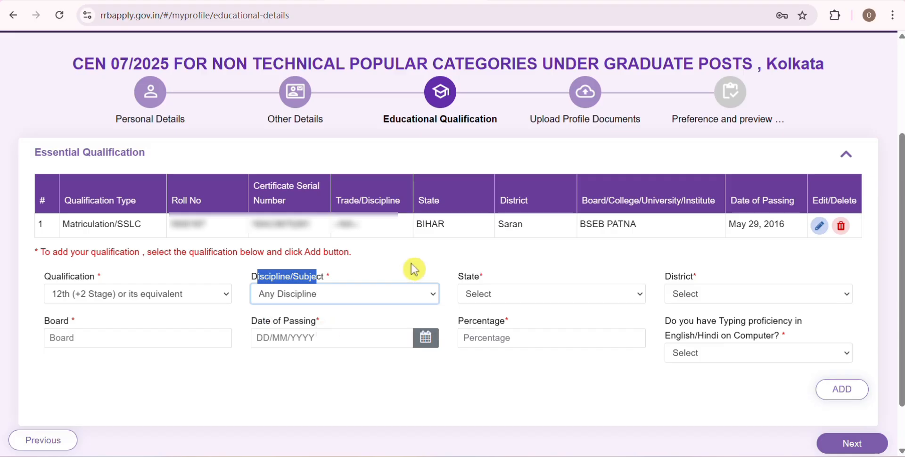
- Set the 12th (+2 Stage) qualification's state to BIHAR and its district to Saran
left_click(419, 263)
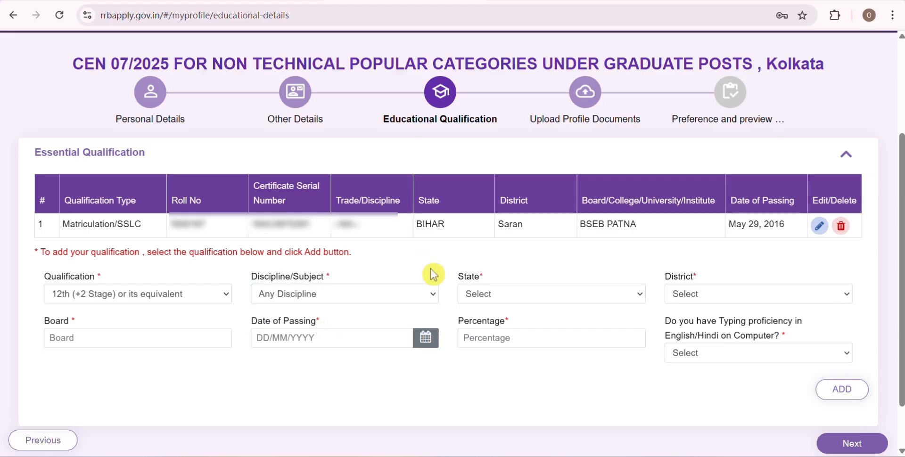
left_click(507, 282)
left_click(507, 298)
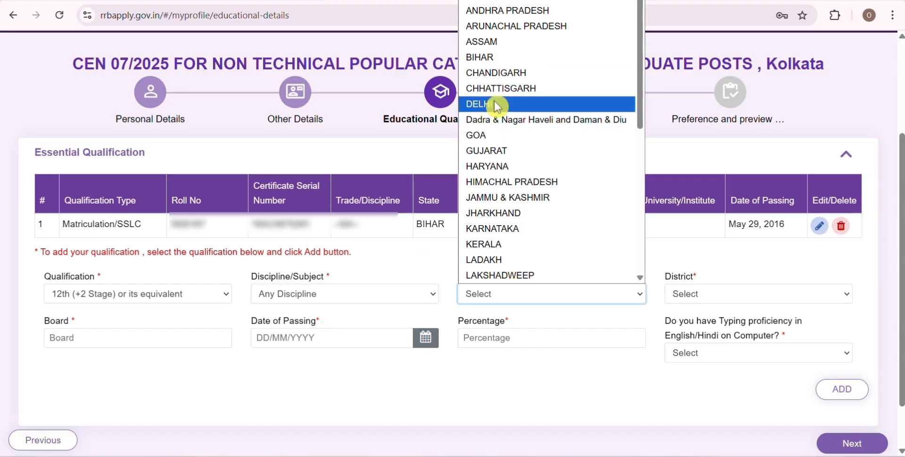
left_click(496, 59)
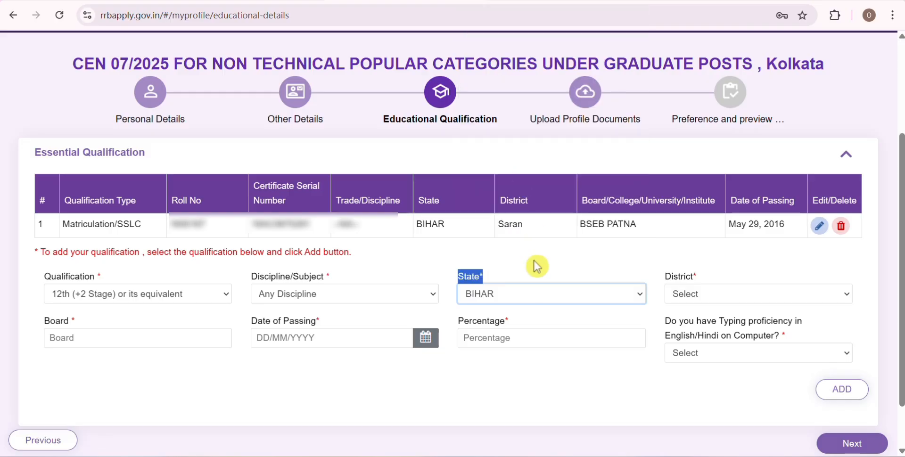
left_click(616, 264)
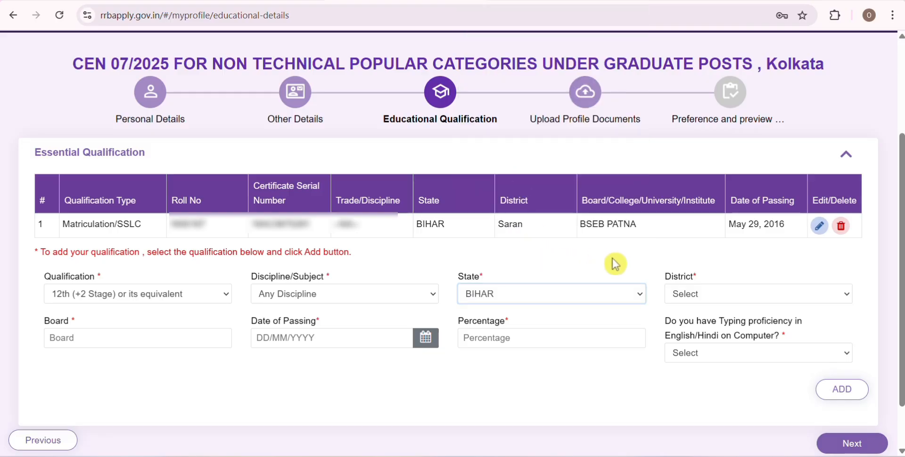
left_click(672, 295)
scroll(718, 94, "down", 6)
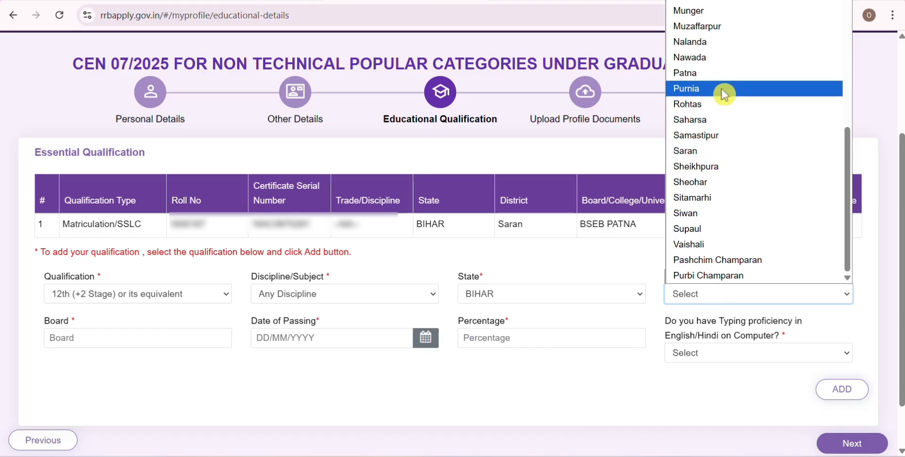
left_click(721, 150)
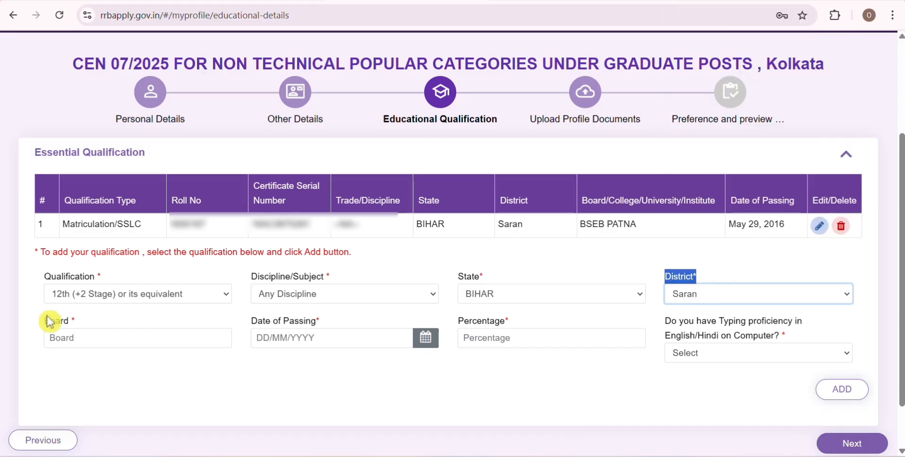
- Go through the 12th qualification's Board field and set its date of passing to 12/11/2020
left_click_drag(47, 321, 75, 320)
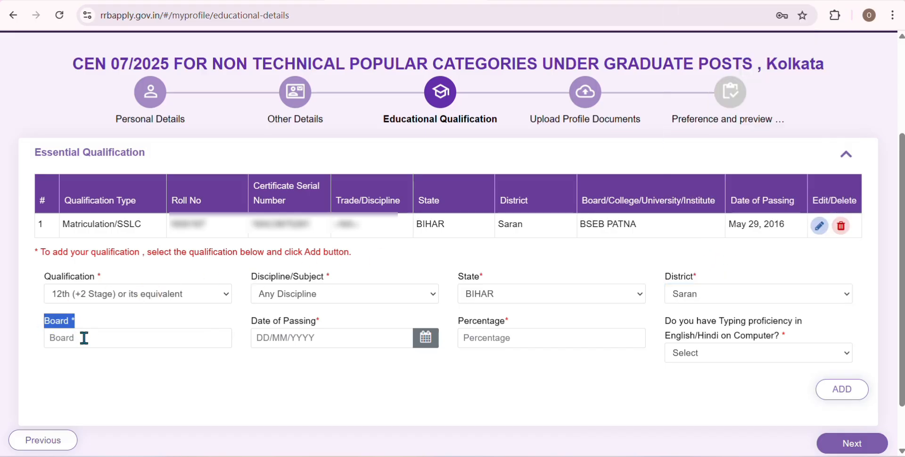
left_click(85, 339)
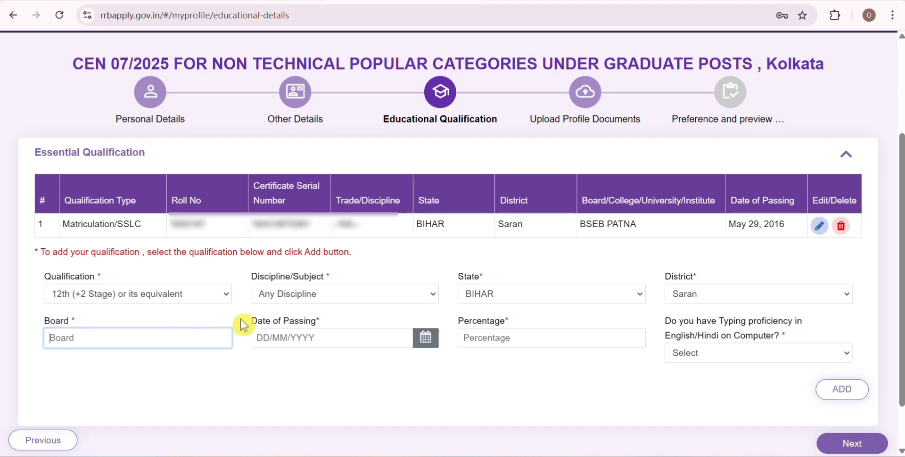
left_click_drag(243, 321, 337, 322)
left_click(344, 336)
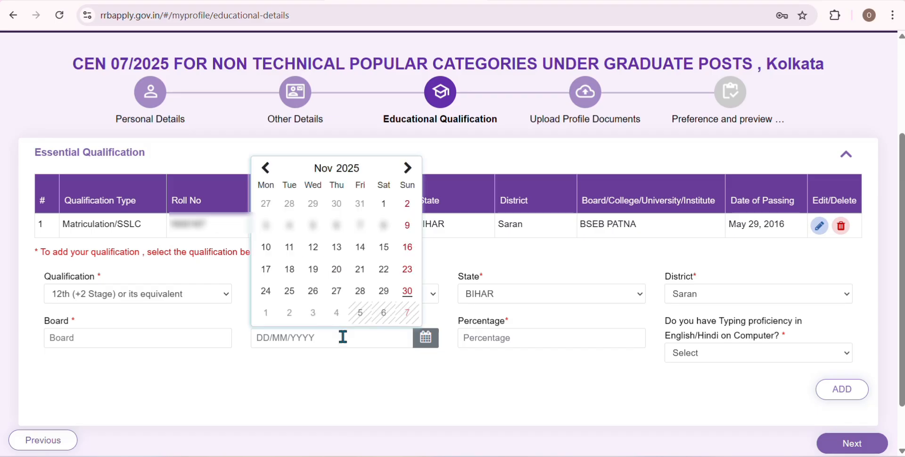
left_click(349, 168)
left_click(343, 232)
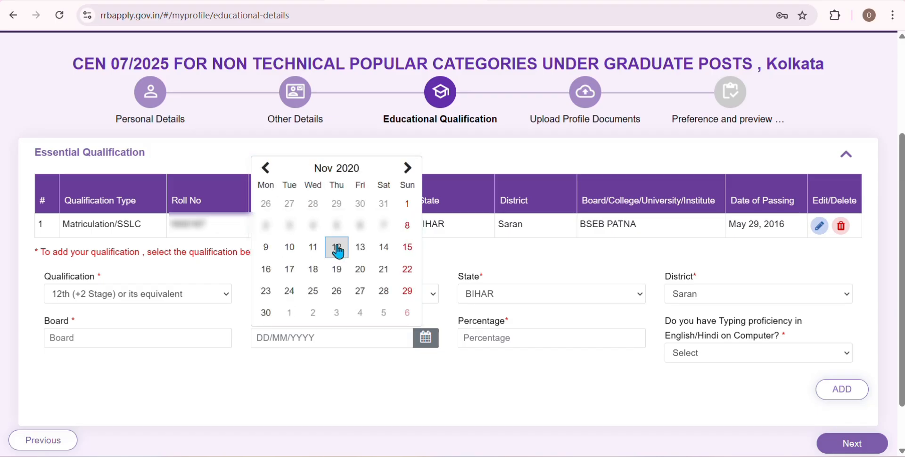
left_click(337, 248)
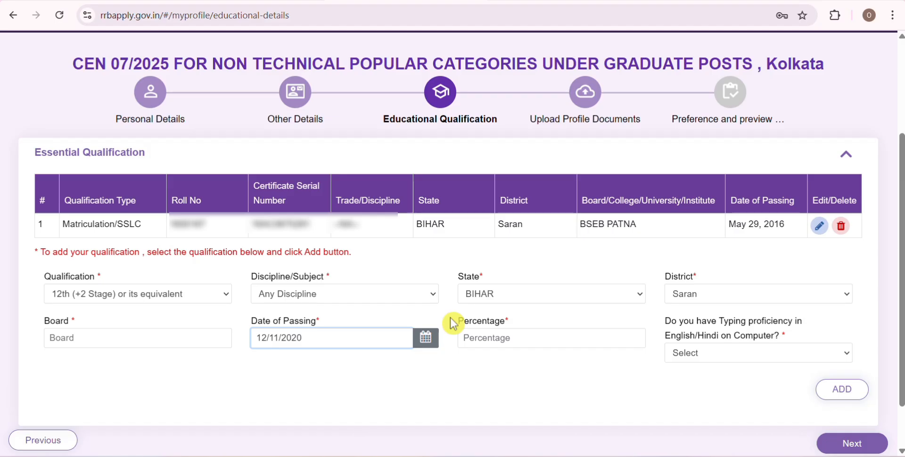
- Go through the Percentage field, answer No to English/Hindi typing proficiency on computer, and add the 12th qualification
left_click_drag(452, 323, 509, 337)
left_click(510, 338)
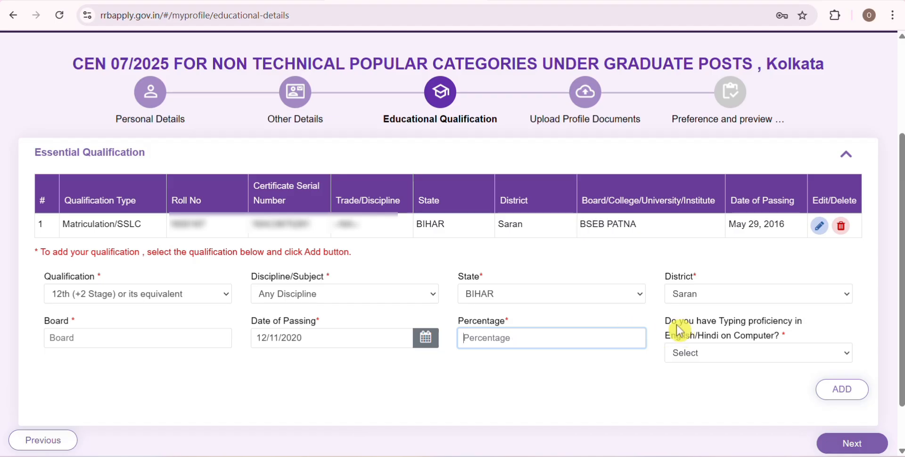
left_click_drag(672, 325, 783, 344)
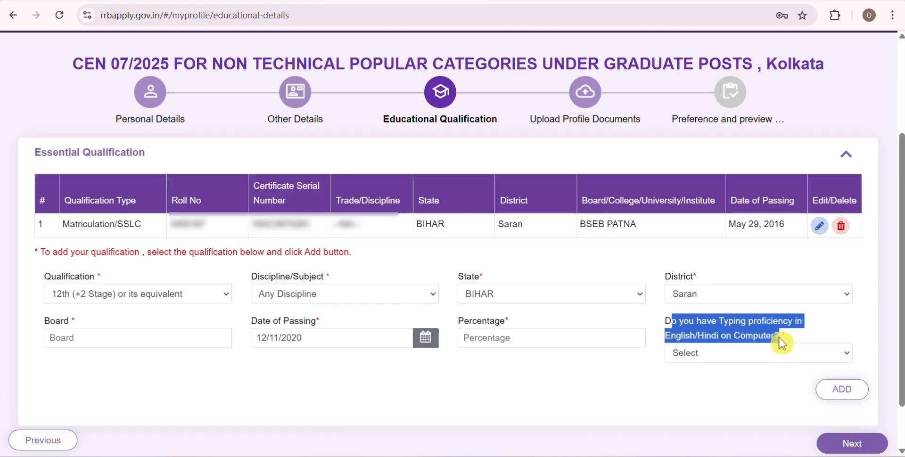
left_click(738, 358)
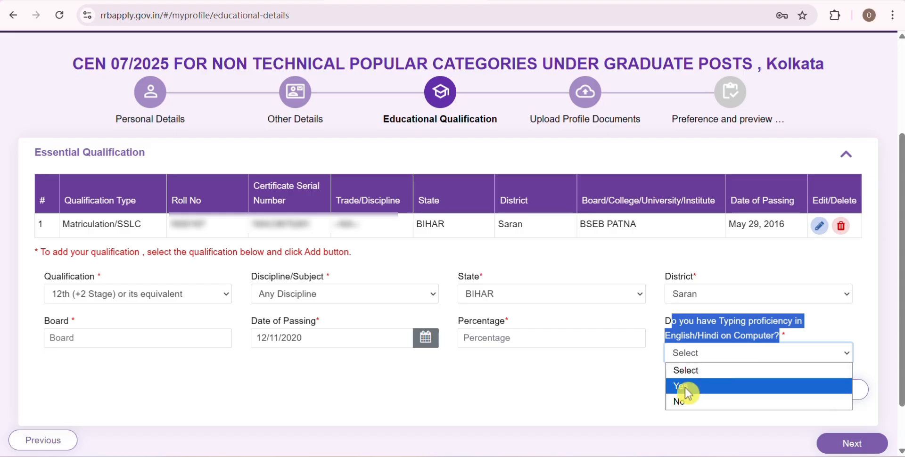
left_click(687, 402)
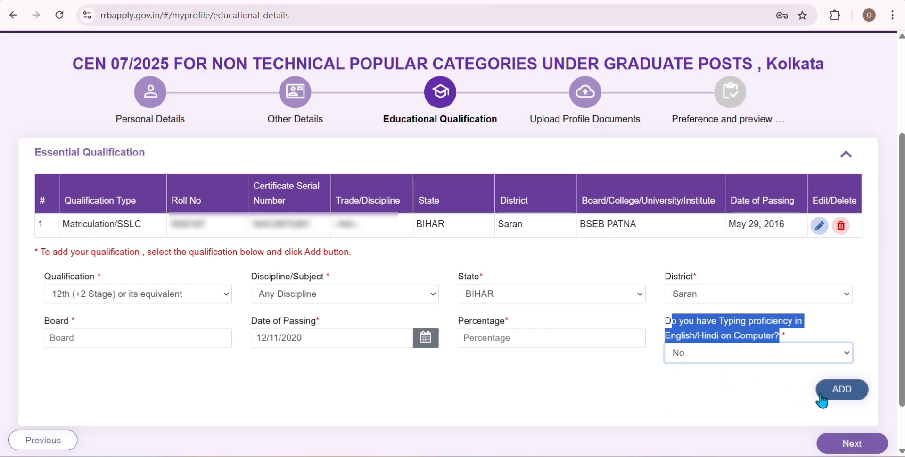
left_click(846, 402)
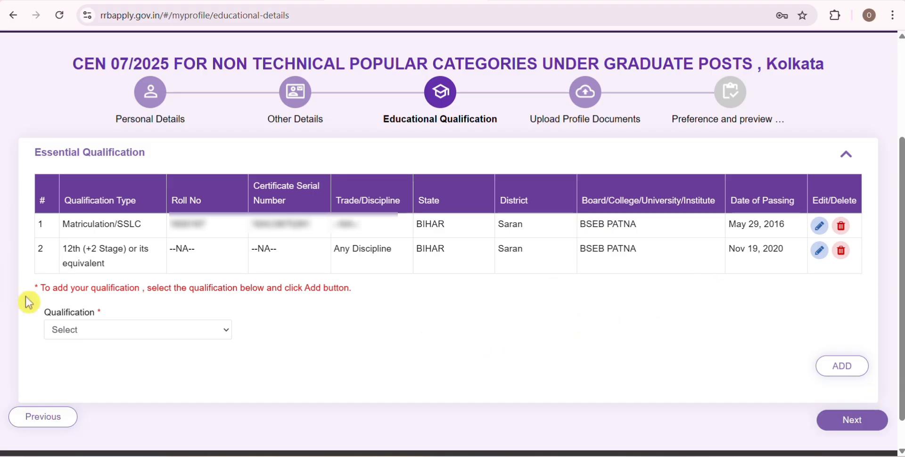
- Check the options for adding a further qualification without choosing one, and proceed to Upload Profile Documents
left_click(141, 337)
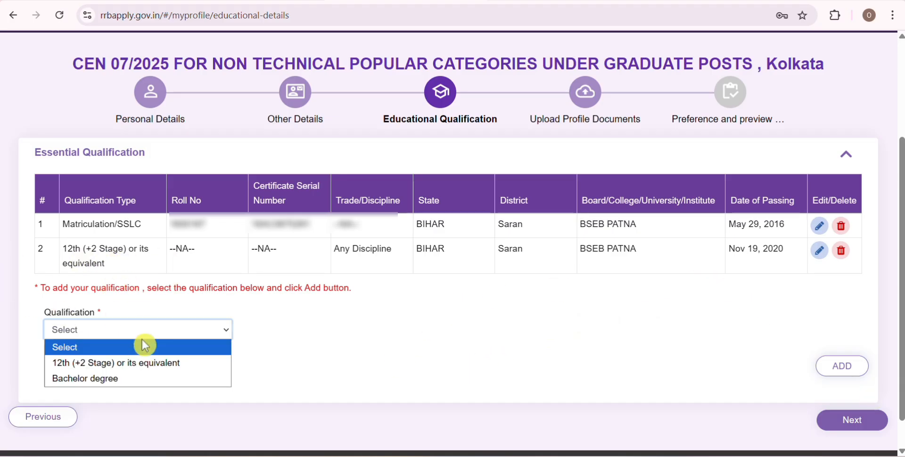
left_click(317, 323)
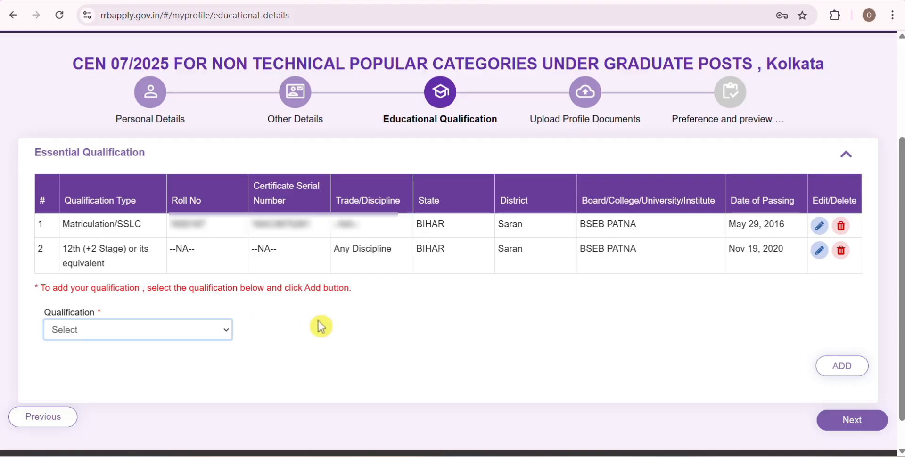
left_click(846, 428)
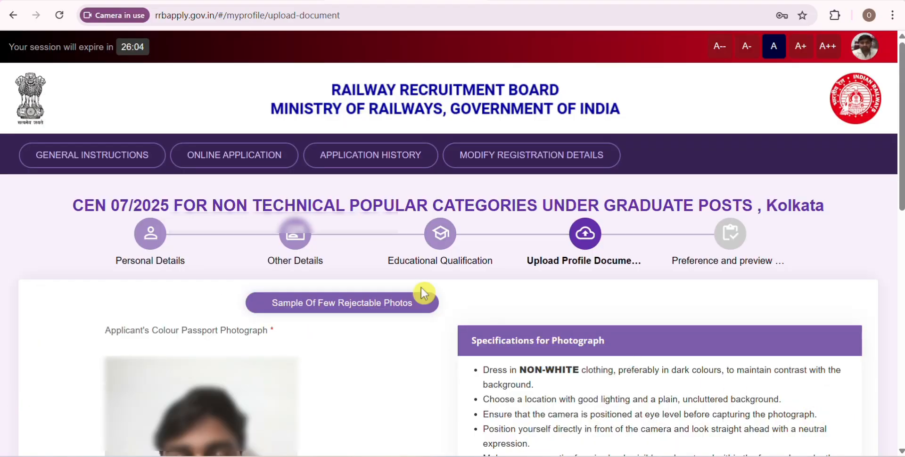
- Examine the samples of rejectable and acceptable applicant photos, and close them
scroll(542, 188, "down", 2)
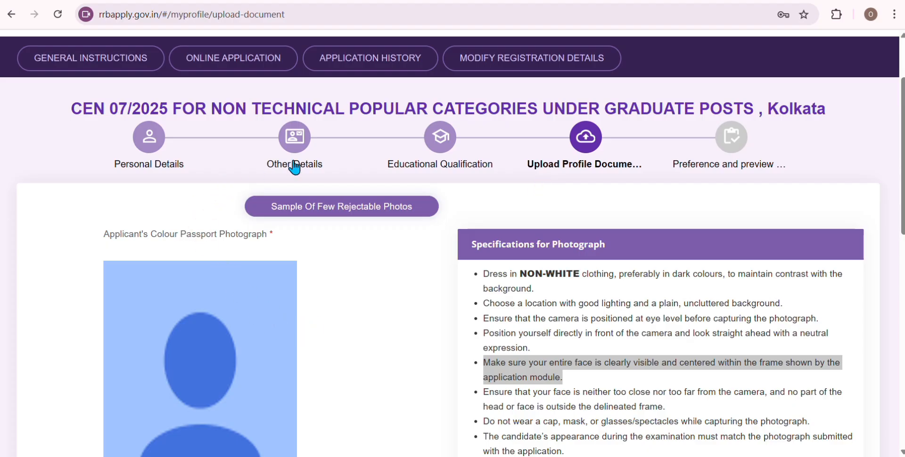
left_click(344, 212)
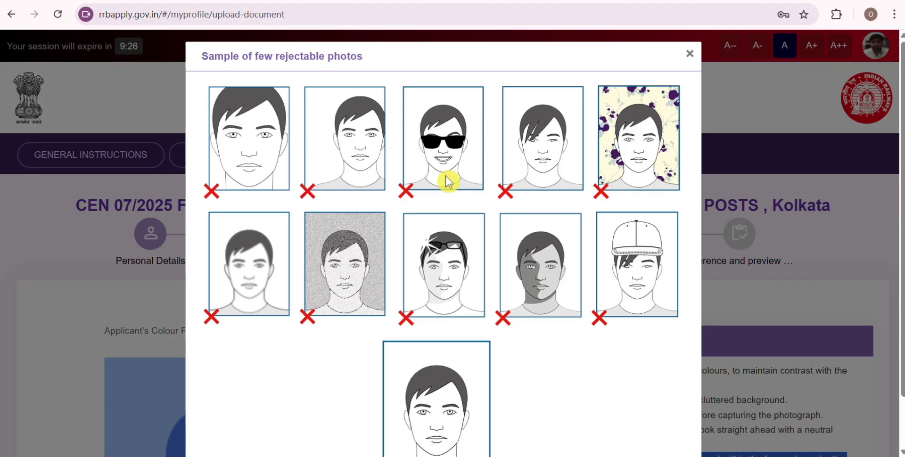
scroll(449, 182, "down", 1)
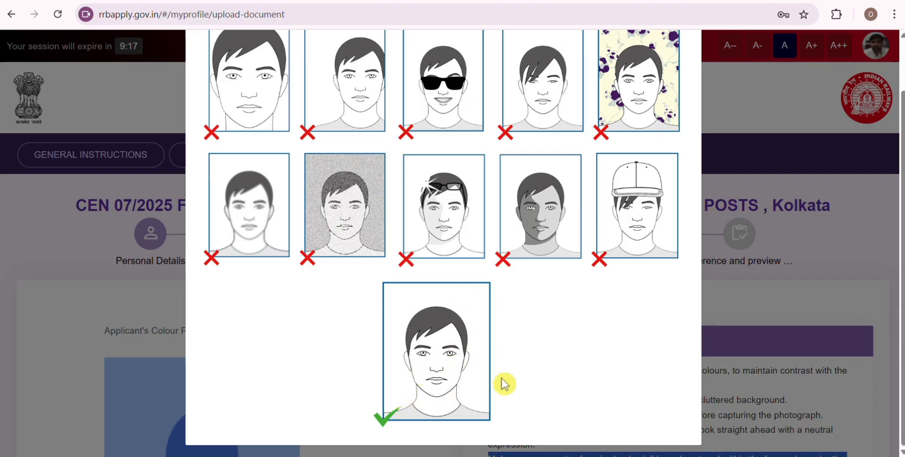
scroll(682, 125, "up", 2)
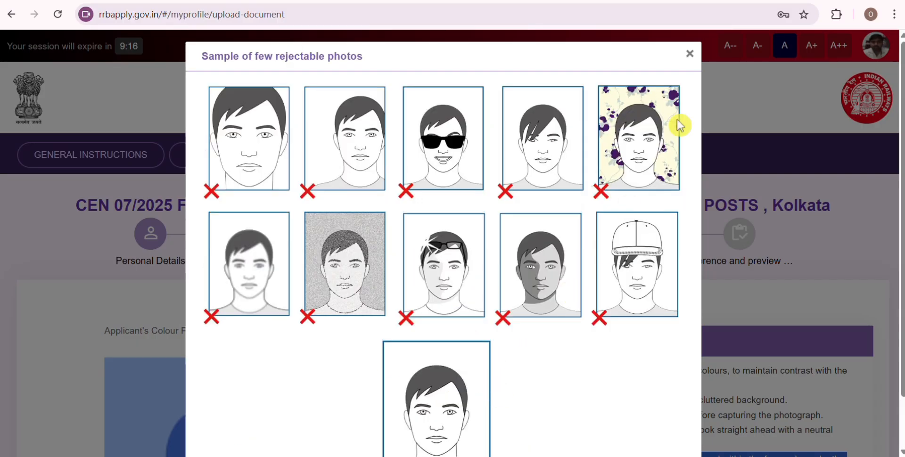
left_click(690, 55)
- Read the Specifications for Photograph, covering the rules on clothing, lighting and background, and camera position
scroll(571, 245, "down", 5)
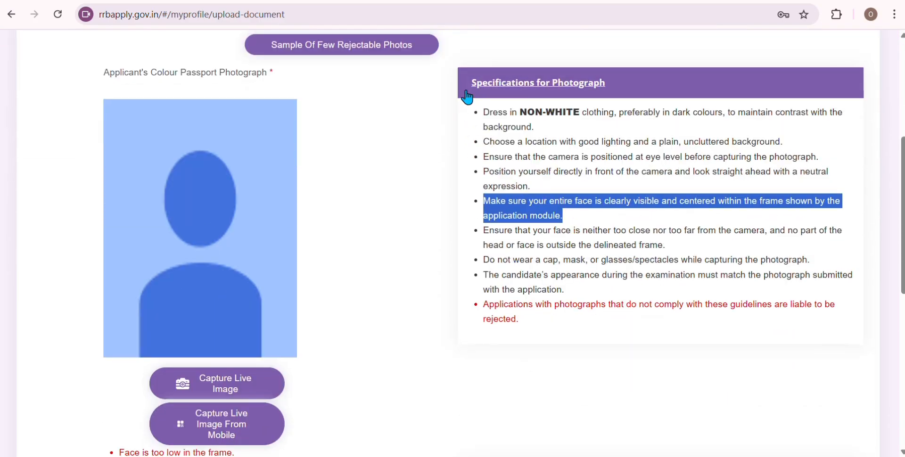
left_click(567, 84)
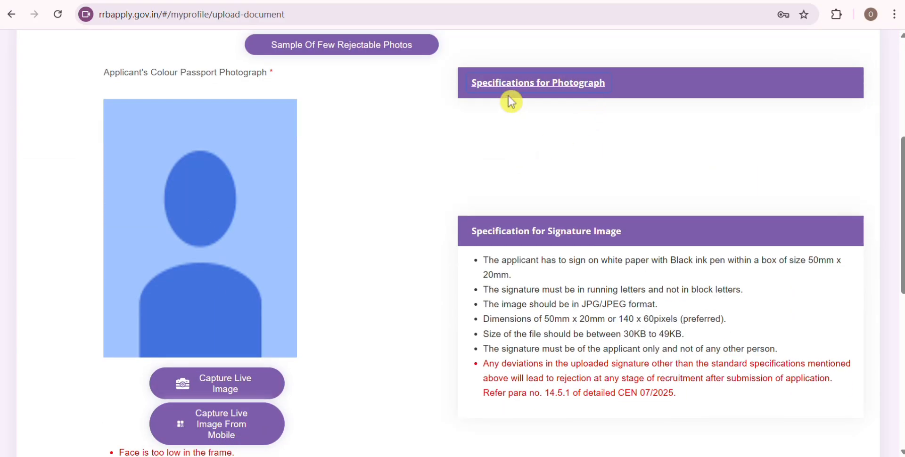
left_click(509, 90)
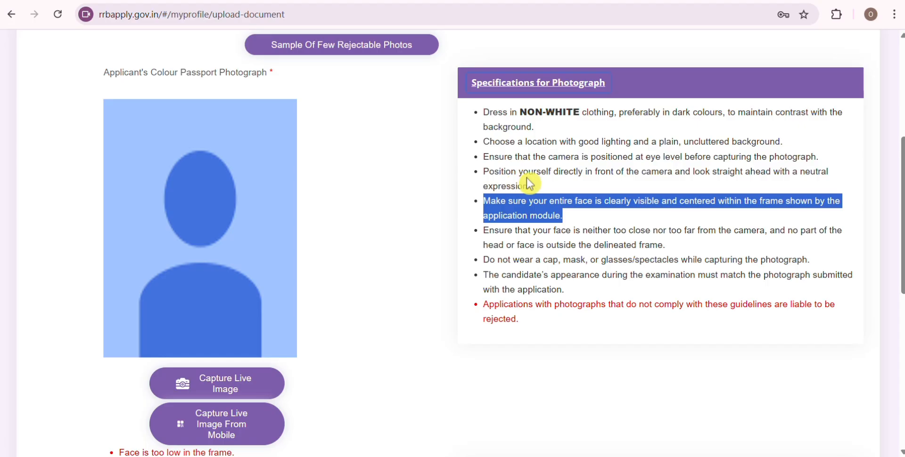
left_click(481, 118)
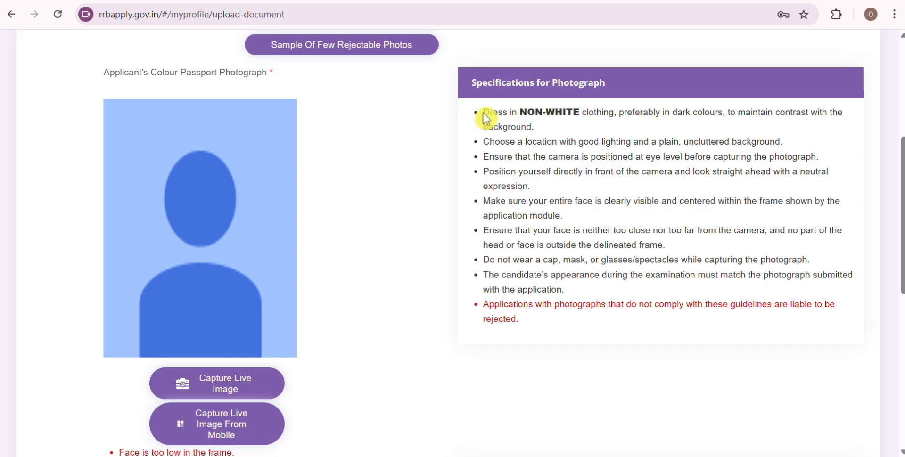
left_click_drag(484, 114, 535, 128)
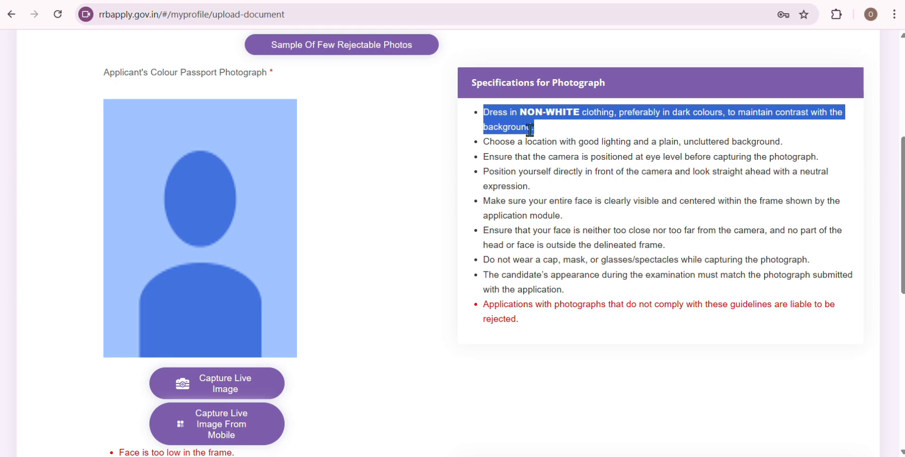
left_click(486, 146)
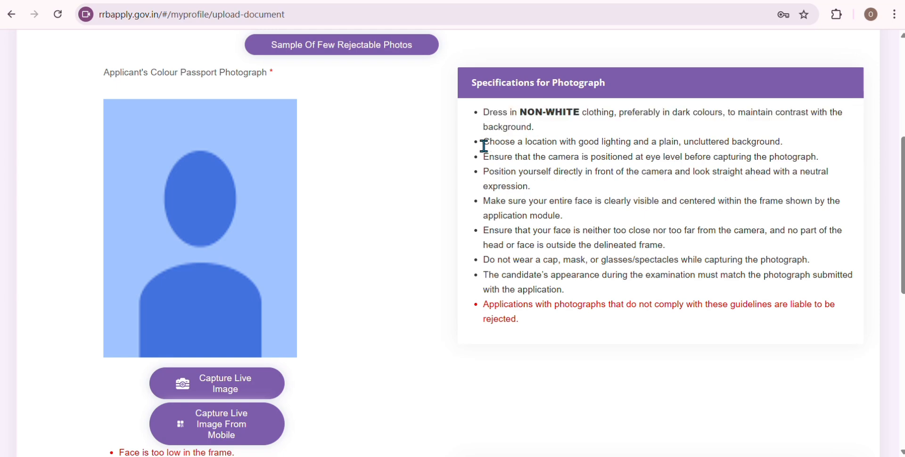
left_click_drag(489, 138, 778, 142)
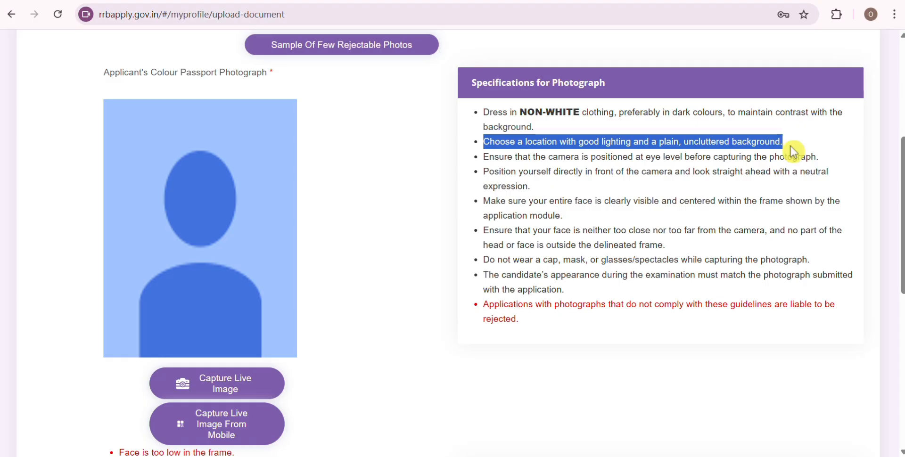
left_click(562, 187)
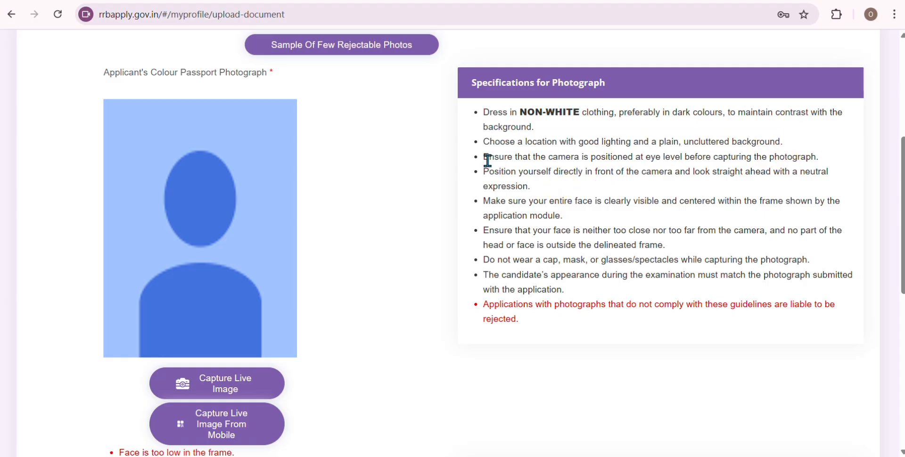
left_click_drag(460, 161, 811, 154)
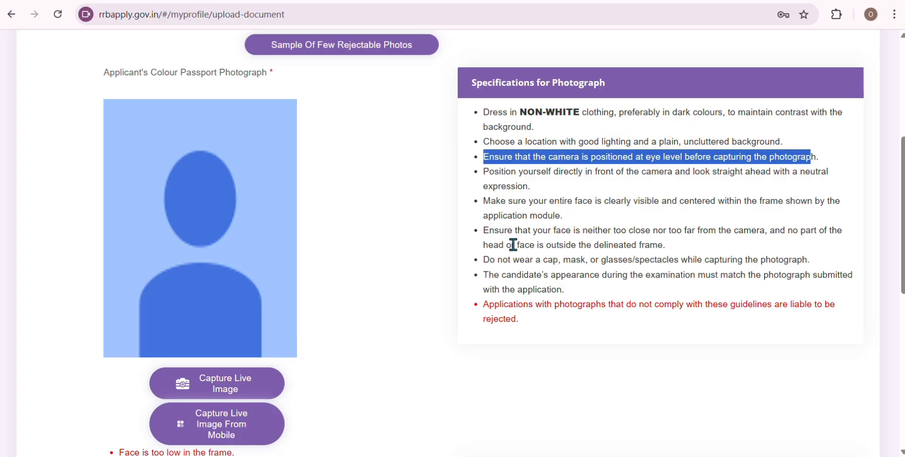
- View the QR code for capturing the live image from a mobile, close it, and return to the photograph capture options
scroll(405, 302, "down", 1)
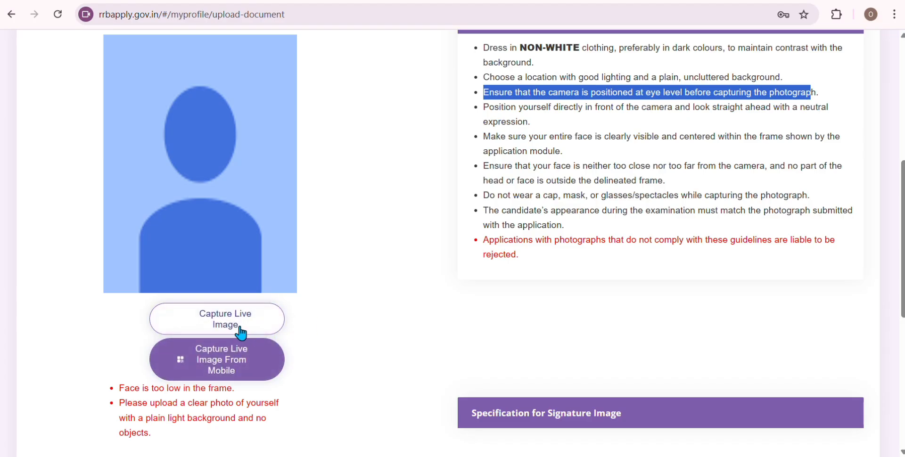
left_click(235, 365)
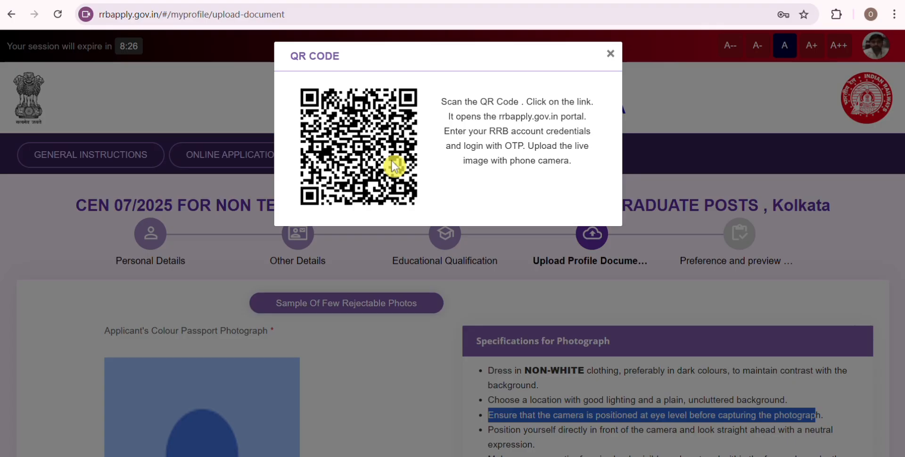
left_click(612, 49)
scroll(319, 214, "down", 5)
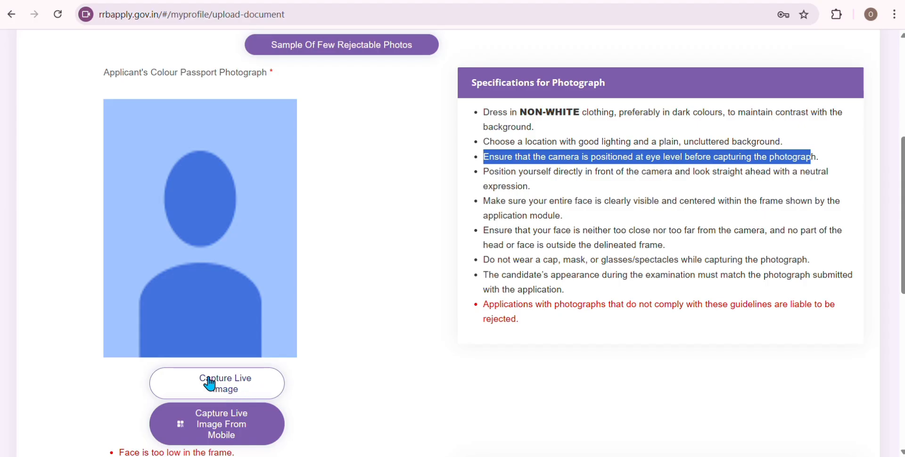
- Read the Specification for Signature Image, covering the signing box, image format, pixel dimensions and permitted file size
scroll(469, 110, "down", 6)
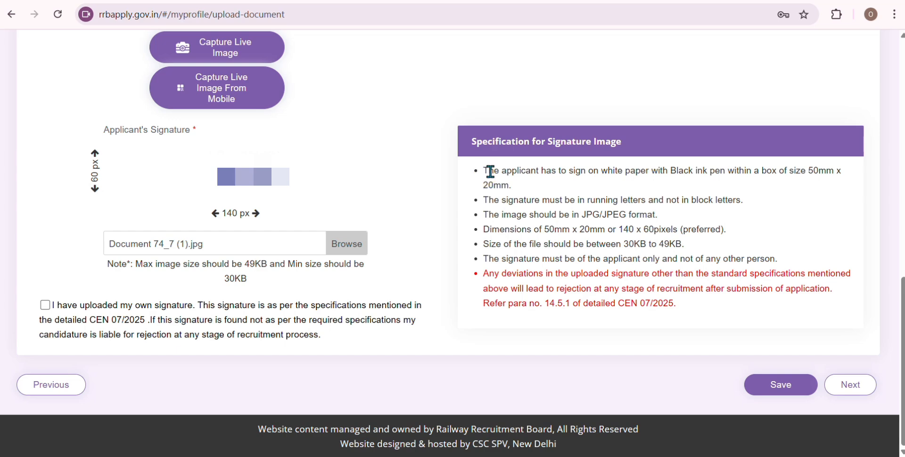
left_click_drag(483, 170, 528, 194)
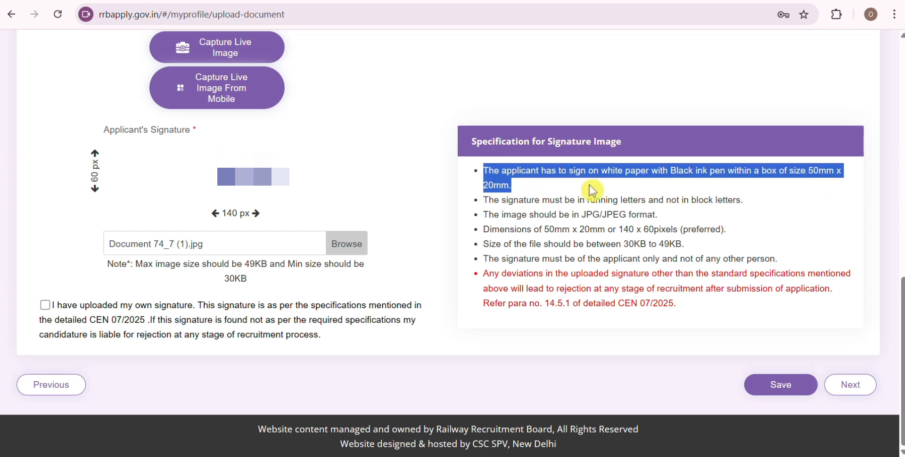
left_click(659, 183)
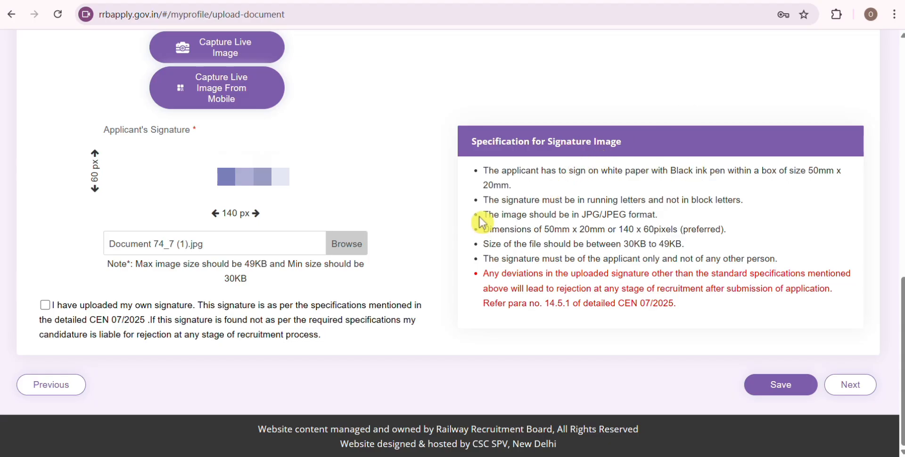
left_click_drag(743, 200, 572, 212)
left_click_drag(483, 214, 640, 216)
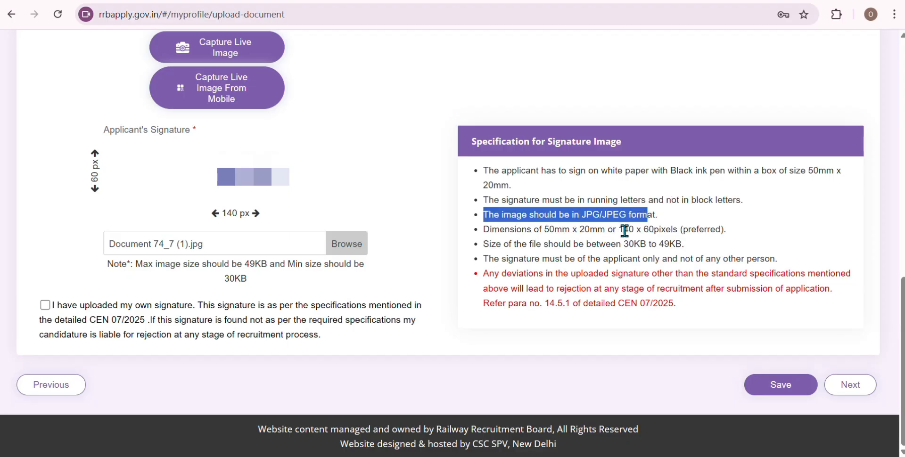
left_click_drag(624, 231, 691, 230)
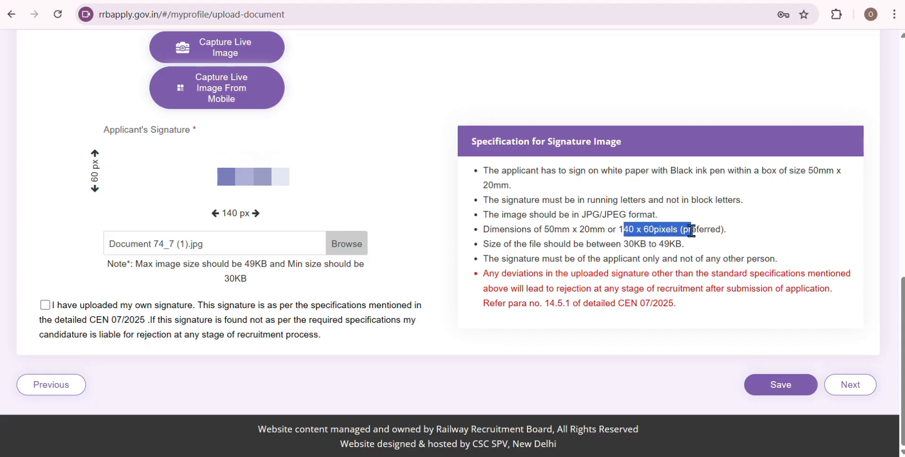
left_click_drag(483, 243, 697, 252)
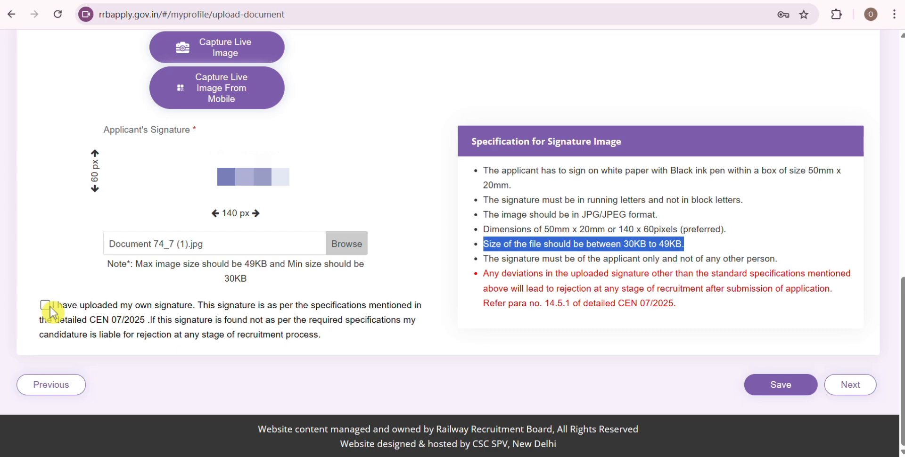
- Save the uploaded profile documents and proceed to the post preference page, locating the eligible posts for RRB Kolkata
left_click(800, 382)
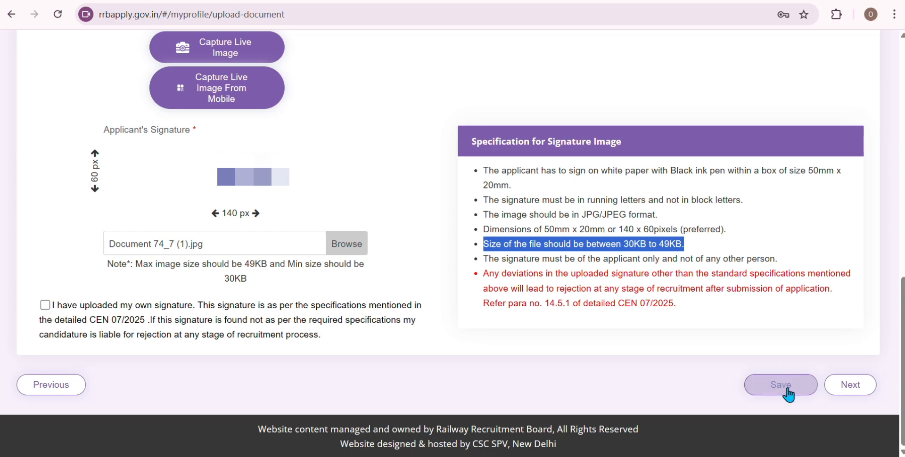
left_click(851, 388)
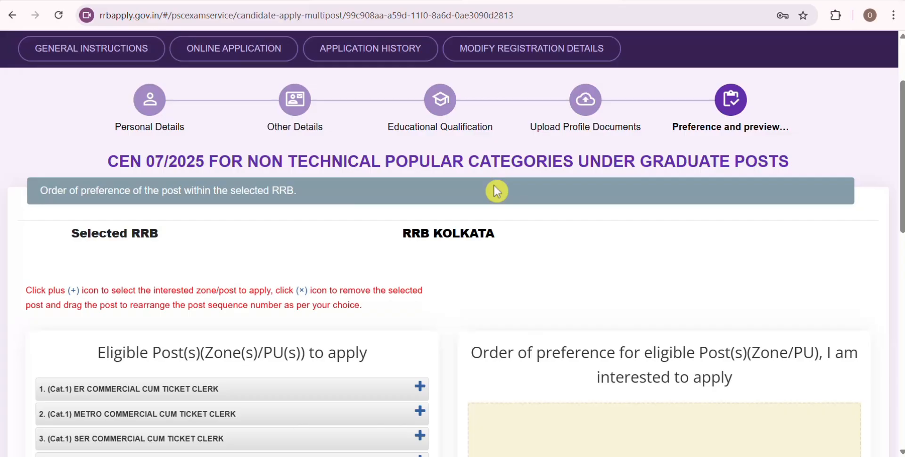
scroll(198, 249, "down", 1)
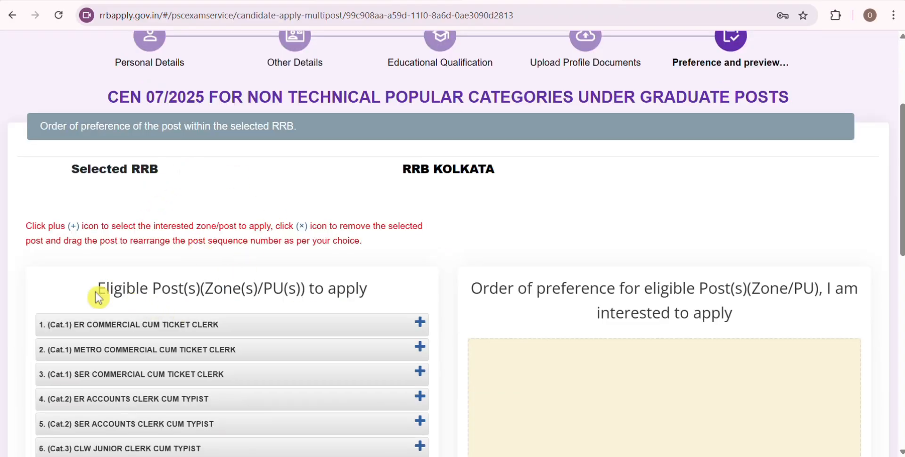
left_click_drag(93, 299, 228, 309)
left_click_drag(349, 289, 359, 288)
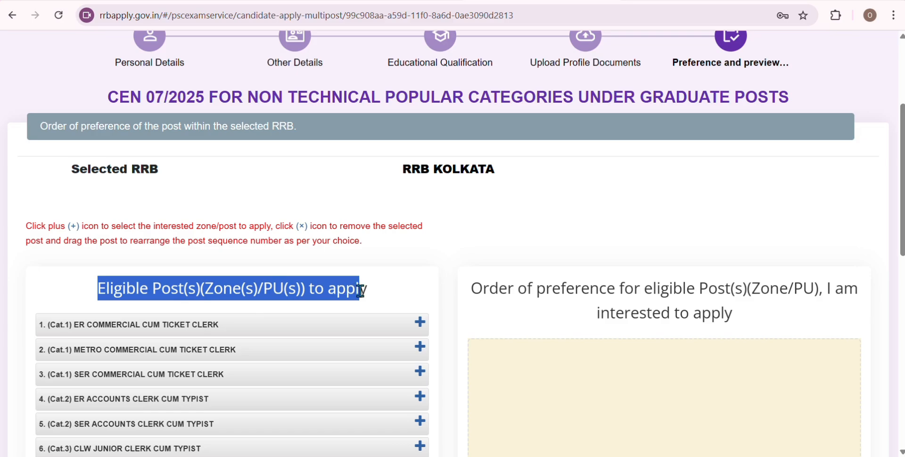
- Add the Category 1 Commercial Cum Ticket Clerk posts to the order of preference as ER first, SER second and METRO third
scroll(460, 254, "down", 1)
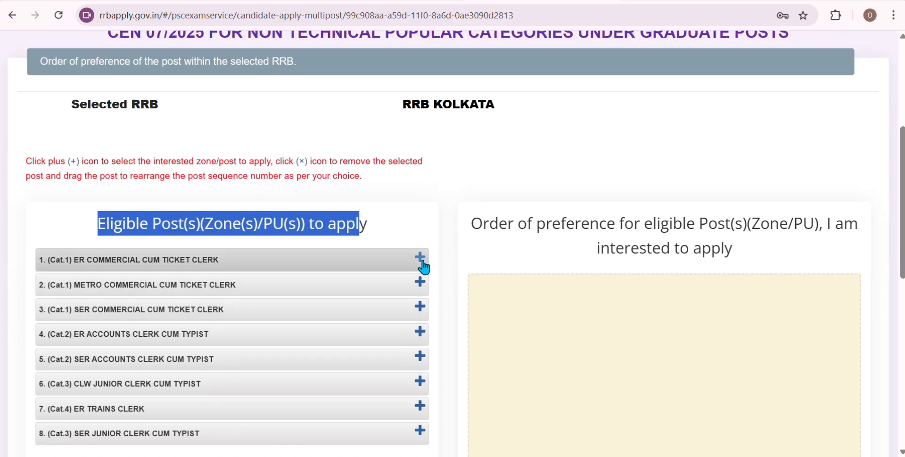
scroll(421, 263, "down", 1)
left_click(423, 198)
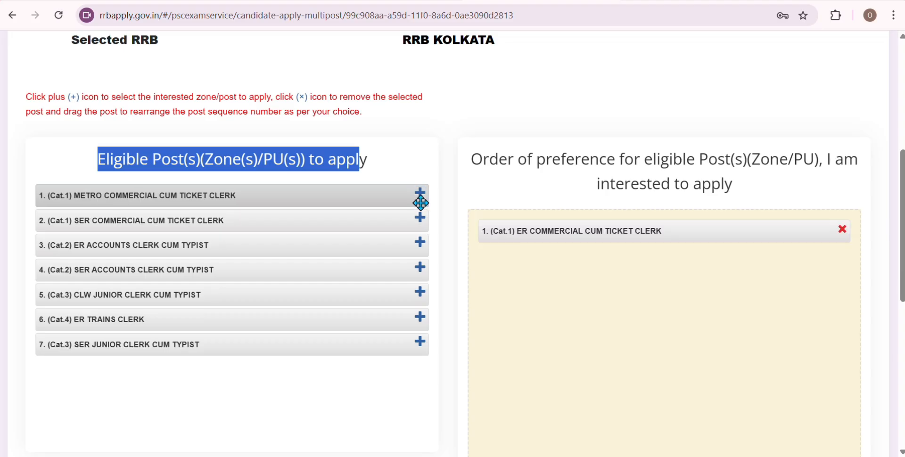
left_click(420, 223)
left_click(422, 196)
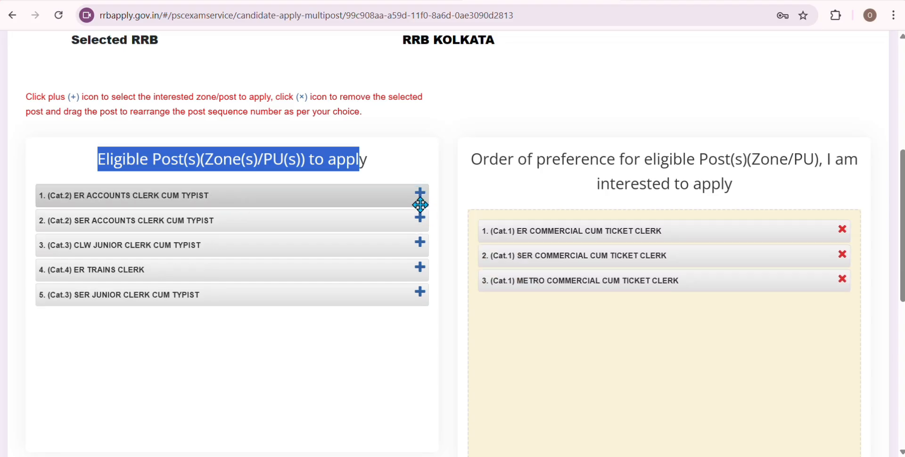
- Append SER Accounts Clerk Cum Typist, ER Trains Clerk, SER Junior Clerk Cum Typist and the two remaining eligible posts to the order of preference
left_click(420, 220)
left_click(420, 246)
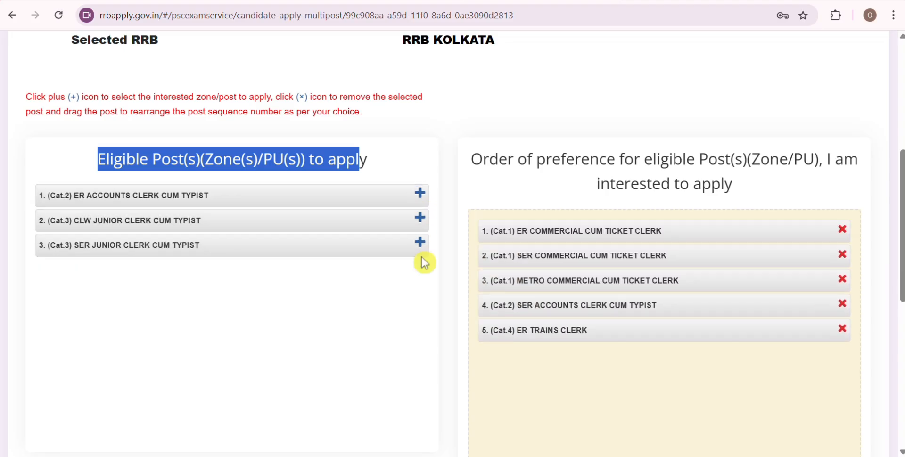
left_click(421, 246)
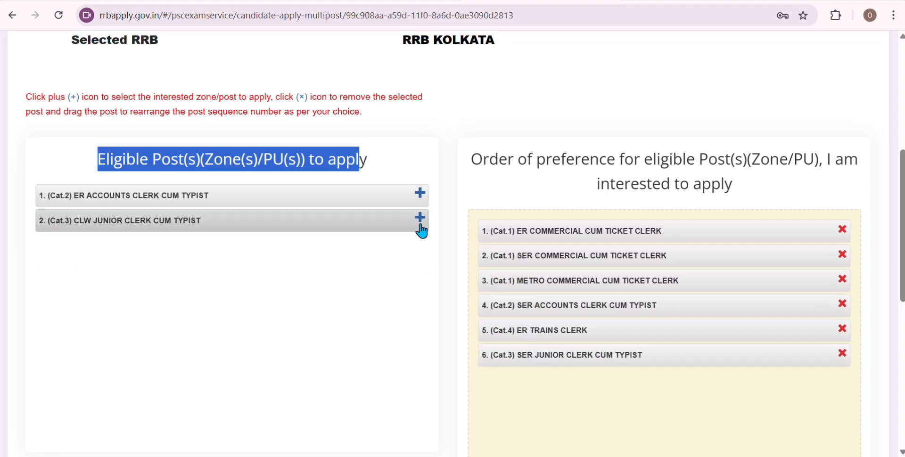
left_click(424, 198)
left_click(420, 197)
- Accept the post preference confirmation and the eligibility declaration, and activate the Place field in the Declaration
scroll(462, 212, "down", 9)
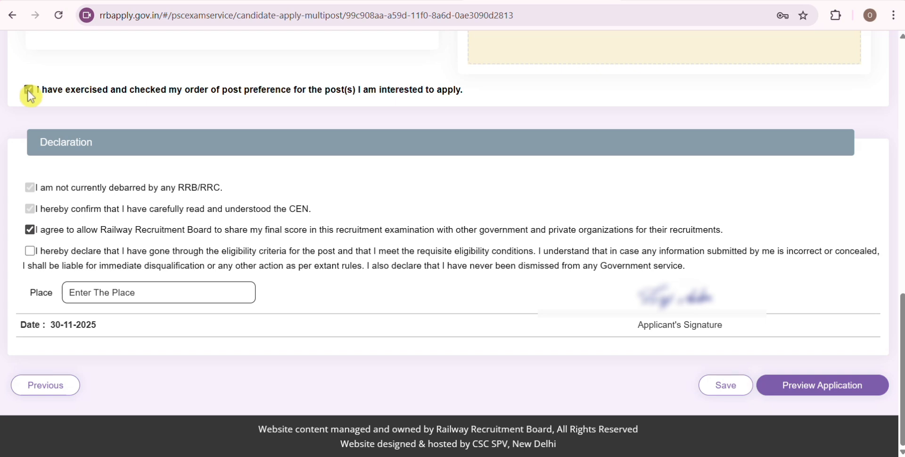
left_click(30, 251)
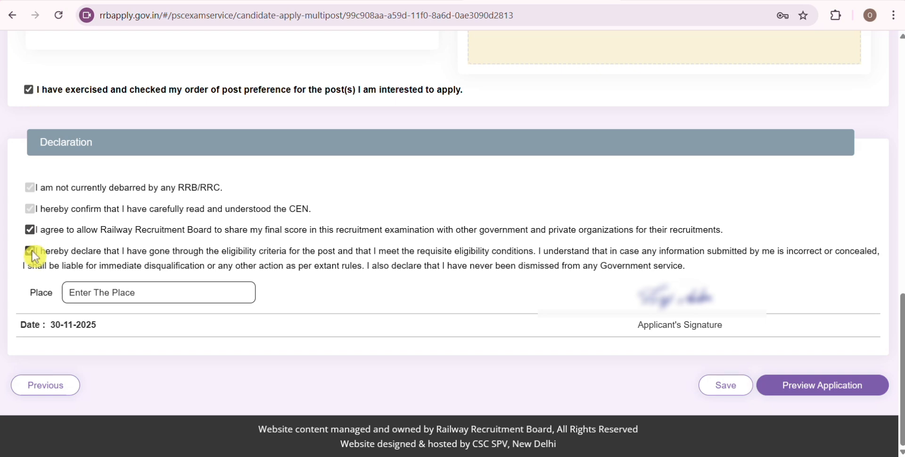
left_click(98, 293)
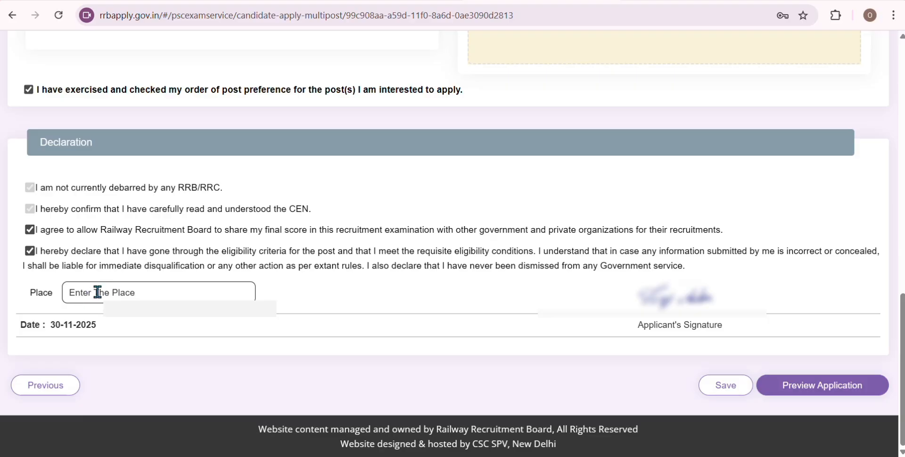